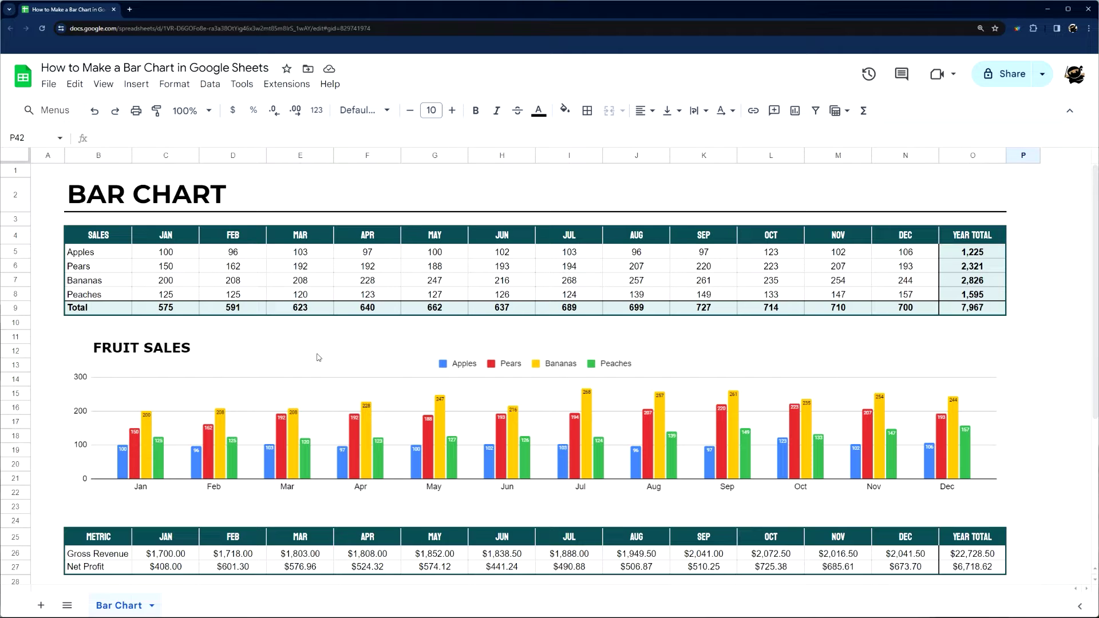
- Delete the Fruit Sales chart from the sheet
{"action": "scroll", "coordinate": [319, 358], "scroll_direction": "down", "scroll_amount": 5}
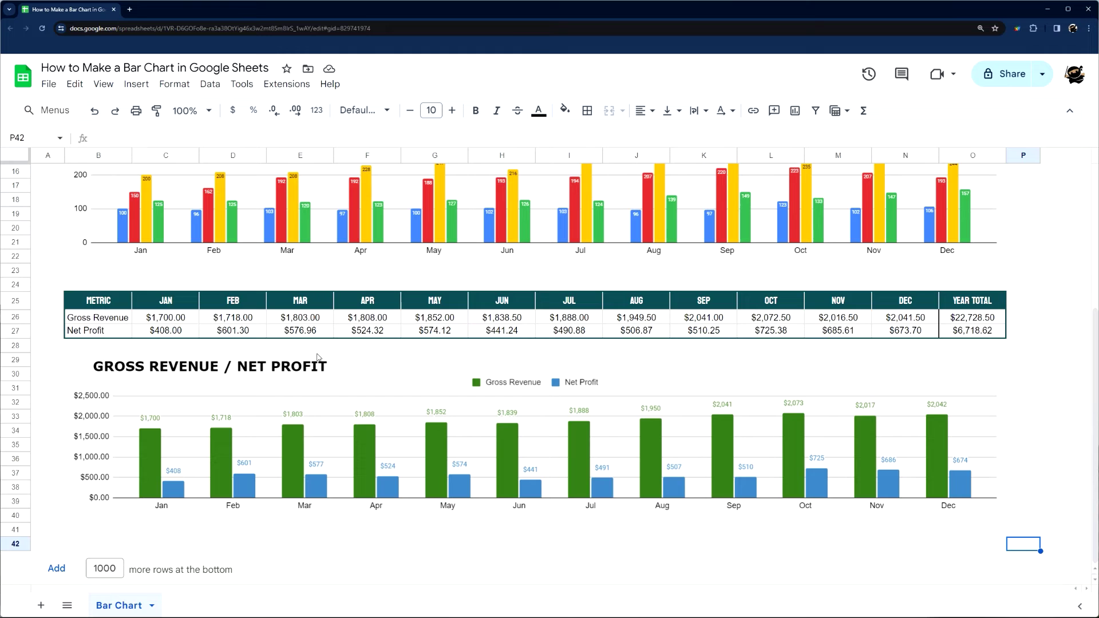
{"action": "scroll", "coordinate": [340, 427], "scroll_direction": "up", "scroll_amount": 4}
{"action": "left_click", "coordinate": [375, 422]}
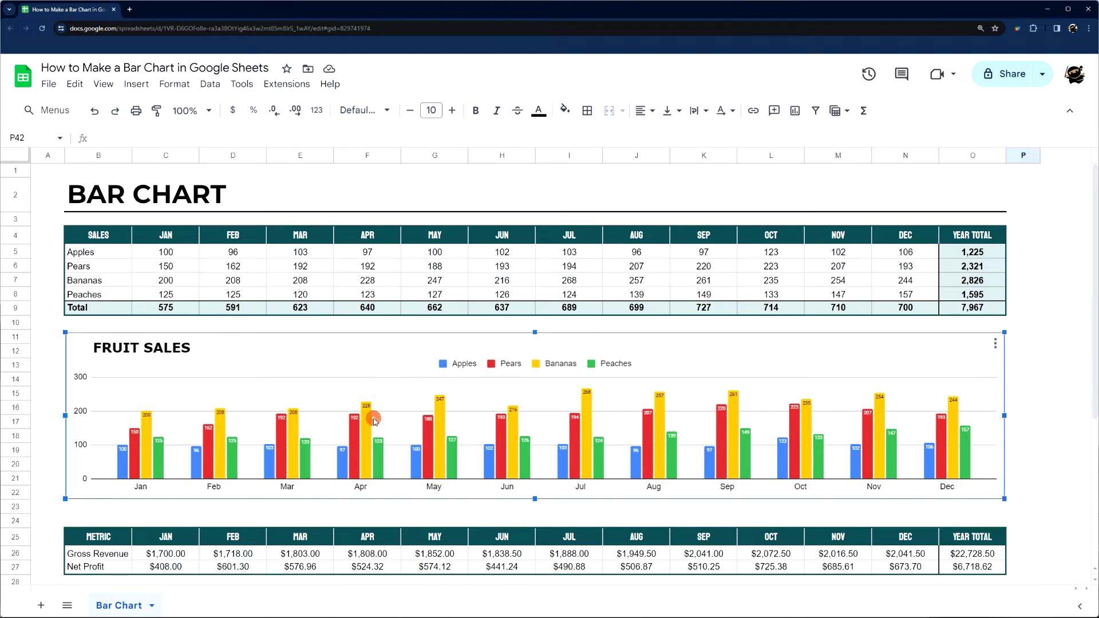
{"action": "key", "text": "Delete"}
- Delete the Gross Revenue / Net Profit chart, leaving only the tables
{"action": "scroll", "coordinate": [375, 422], "scroll_direction": "down", "scroll_amount": 1}
{"action": "scroll", "coordinate": [375, 422], "scroll_direction": "down", "scroll_amount": 2}
{"action": "left_click", "coordinate": [389, 453]}
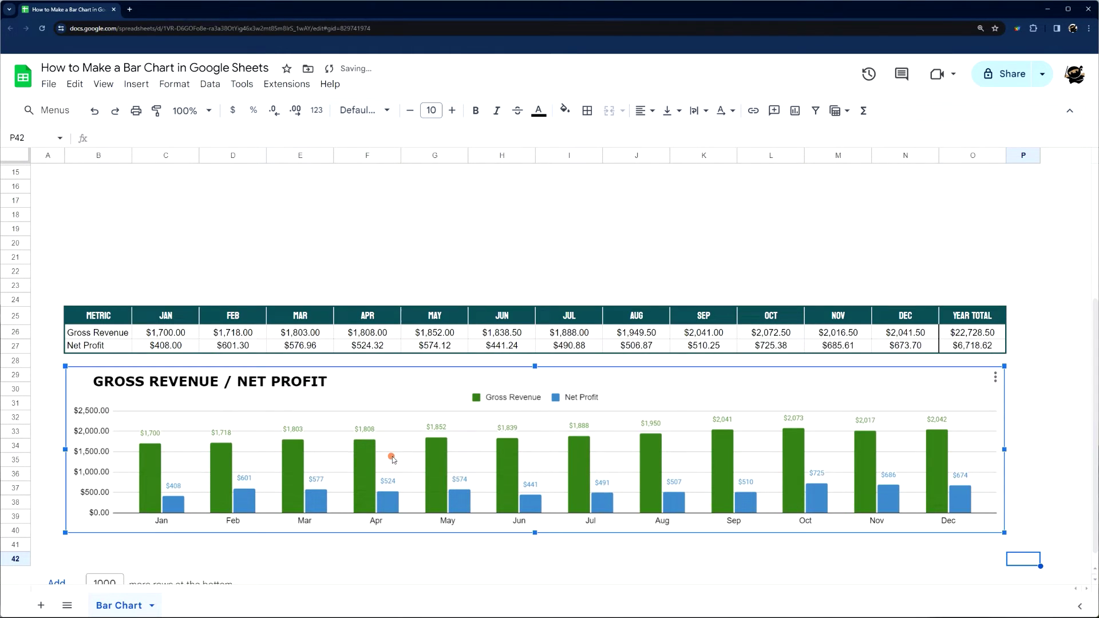
{"action": "key", "text": "Delete"}
{"action": "scroll", "coordinate": [331, 314], "scroll_direction": "up", "scroll_amount": 5}
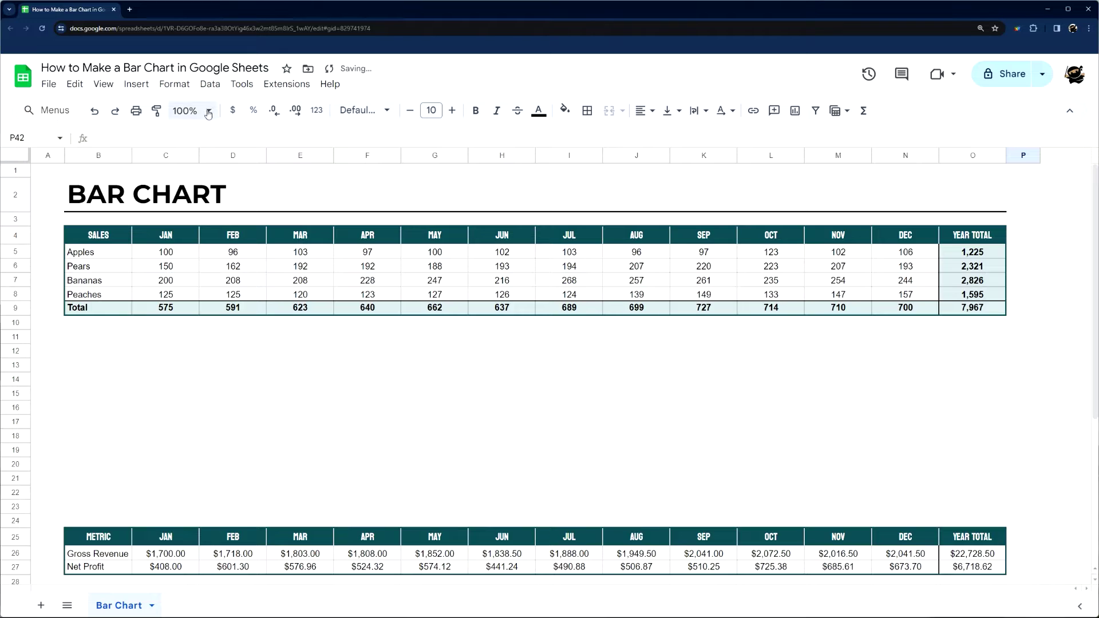
- Insert a chart from the fruit sales range B4:N8 and widen it to the right
{"action": "left_click", "coordinate": [106, 234]}
{"action": "left_click_drag", "start_coordinate": [142, 239], "coordinate": [904, 299]}
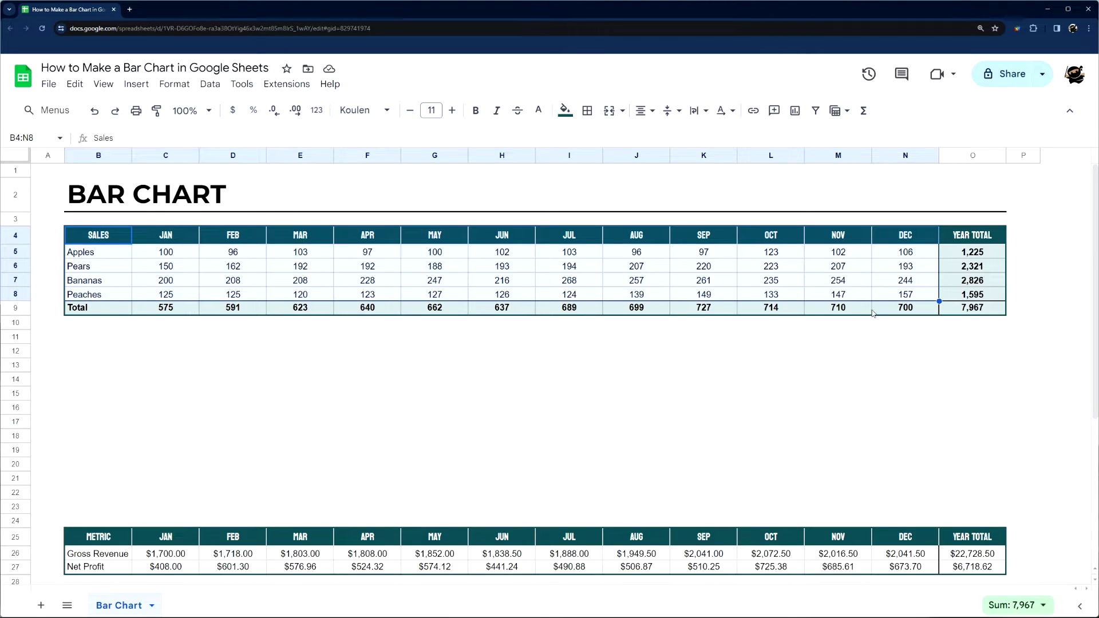
{"action": "left_click", "coordinate": [135, 86]}
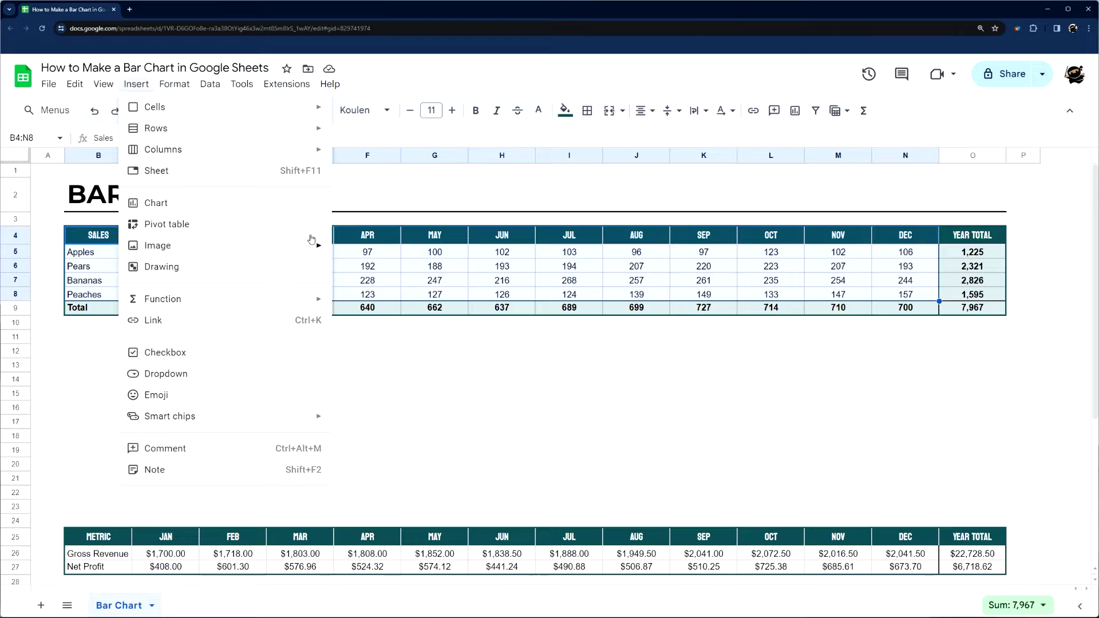
{"action": "left_click", "coordinate": [404, 247]}
{"action": "left_click_drag", "start_coordinate": [98, 235], "coordinate": [905, 294]}
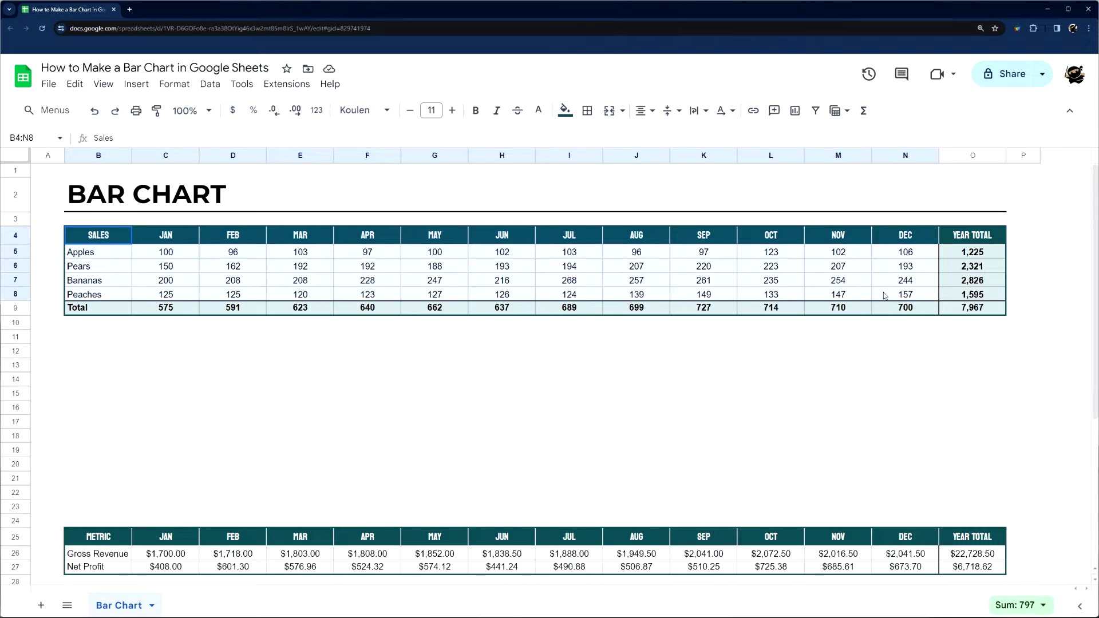
{"action": "left_click", "coordinate": [137, 84]}
{"action": "left_click", "coordinate": [165, 205]}
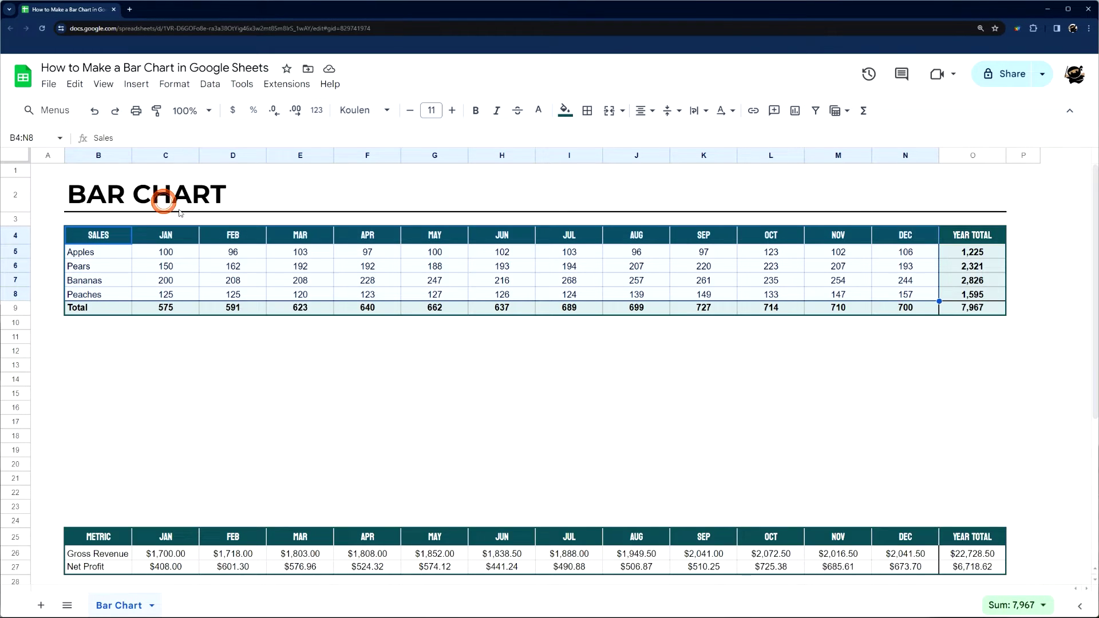
{"action": "left_click_drag", "start_coordinate": [639, 366], "coordinate": [837, 367]}
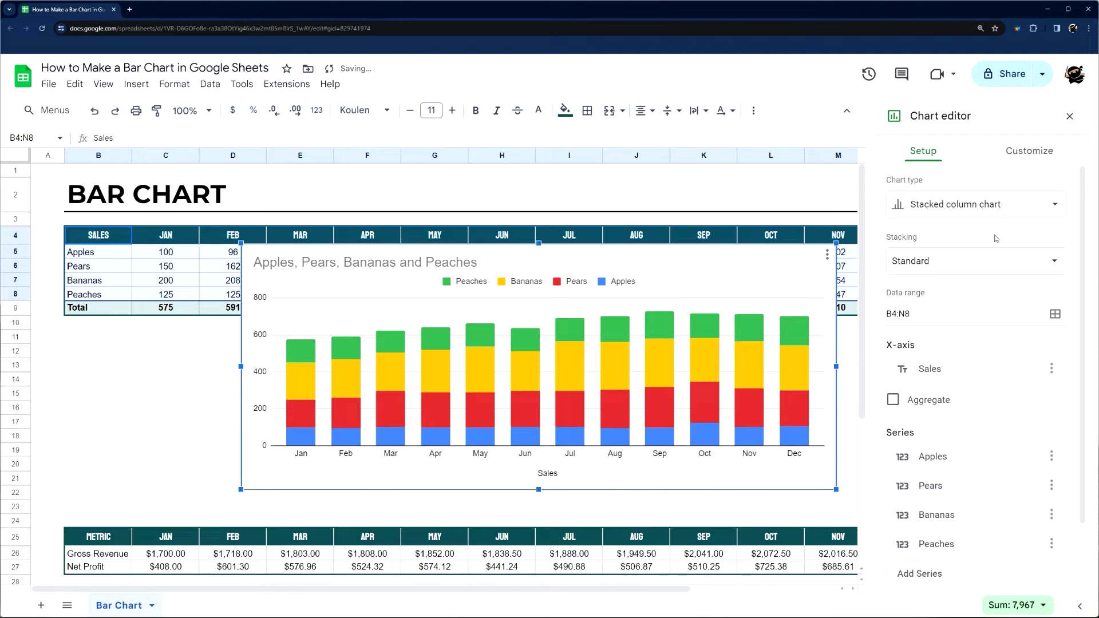
- Compare stacked and grouped column types, finally setting the chart to grouped column
{"action": "left_click", "coordinate": [982, 205]}
{"action": "scroll", "coordinate": [1005, 389], "scroll_direction": "down", "scroll_amount": 2}
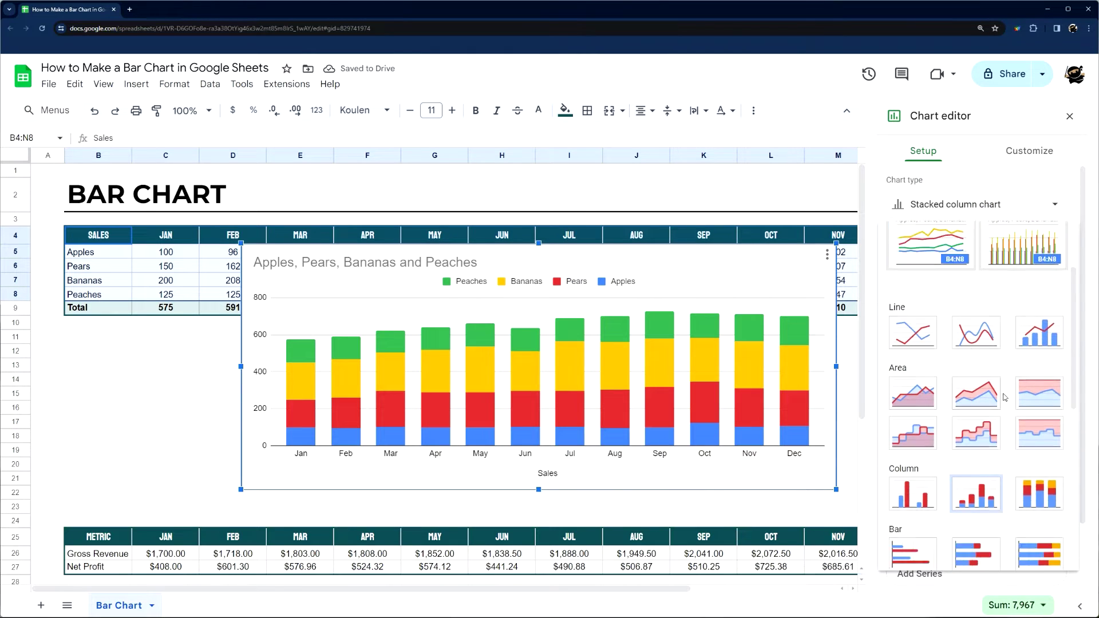
{"action": "scroll", "coordinate": [1004, 397], "scroll_direction": "down", "scroll_amount": 2}
{"action": "left_click", "coordinate": [907, 379]}
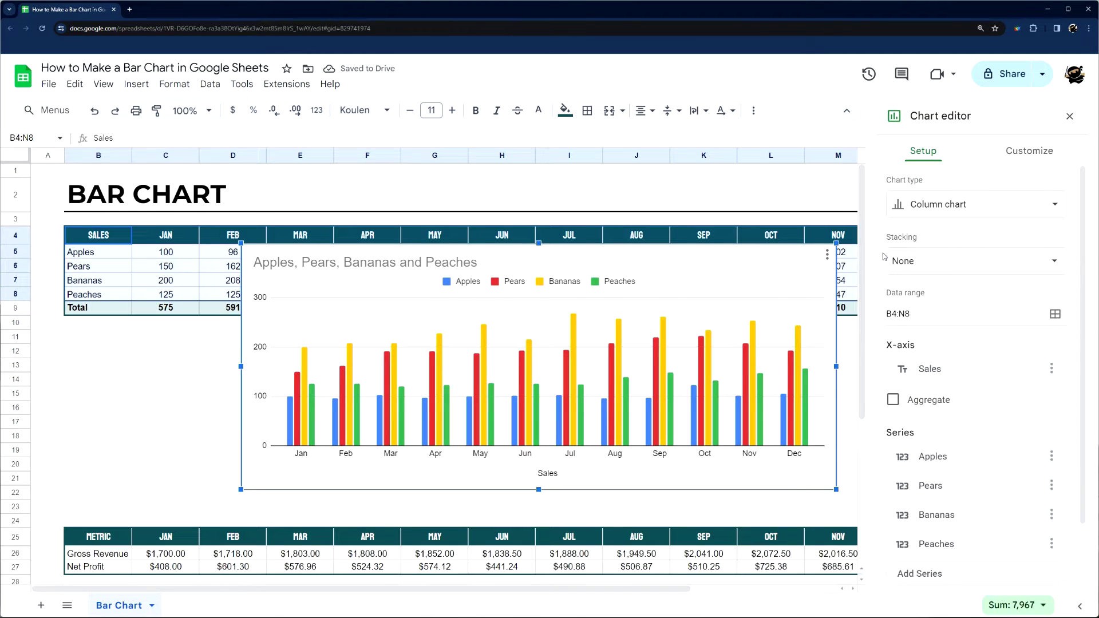
{"action": "left_click", "coordinate": [953, 204]}
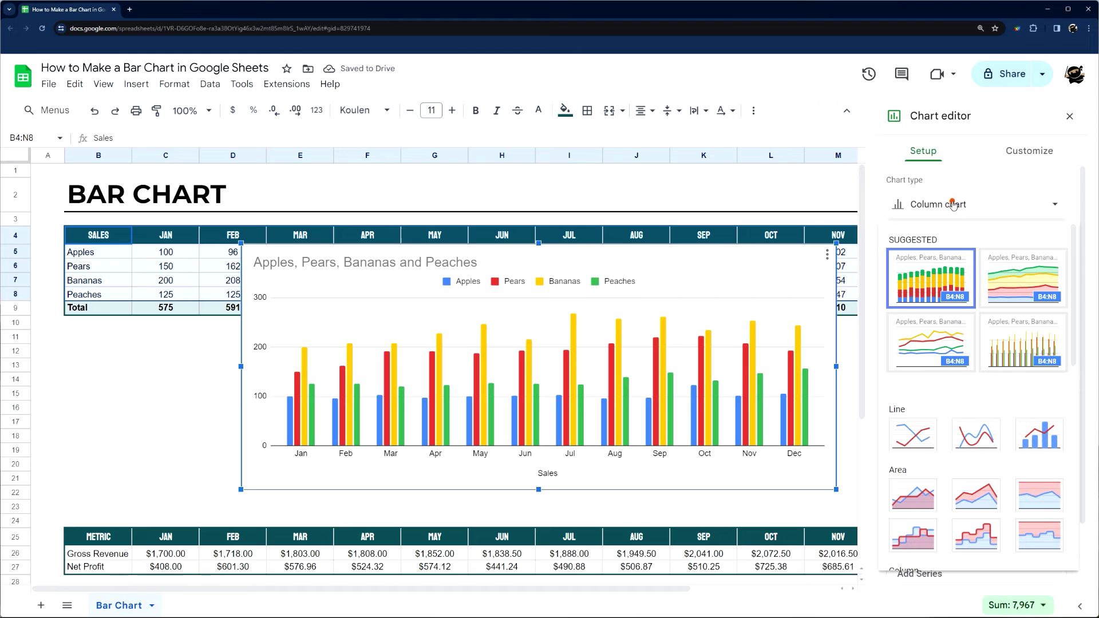
{"action": "left_click", "coordinate": [943, 287]}
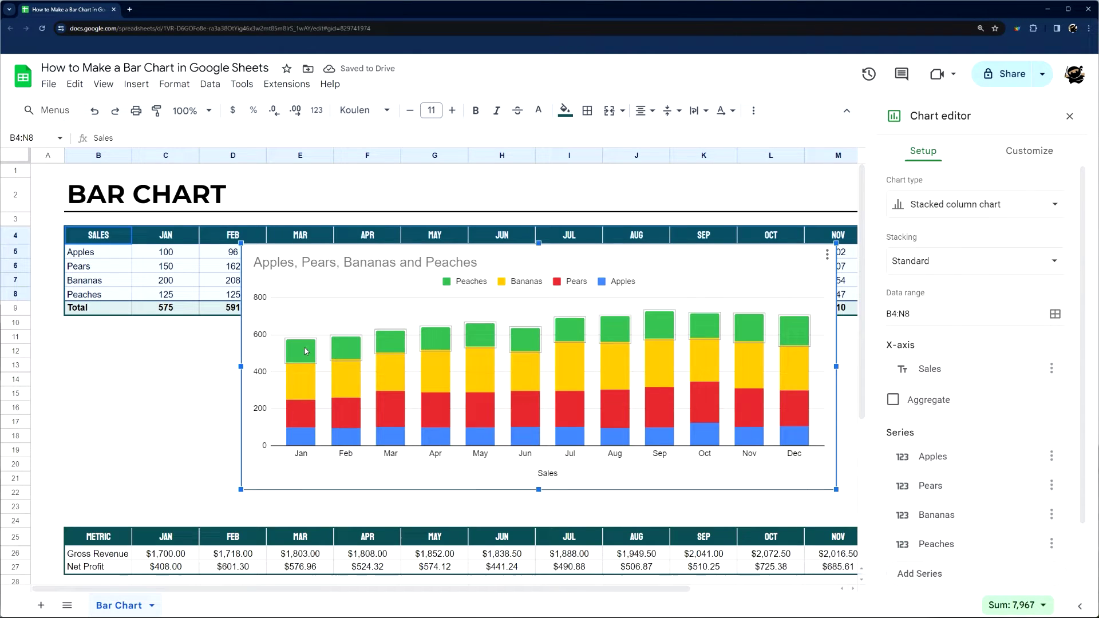
{"action": "left_click", "coordinate": [953, 204]}
{"action": "scroll", "coordinate": [953, 218], "scroll_direction": "down", "scroll_amount": 3}
{"action": "left_click", "coordinate": [913, 493]}
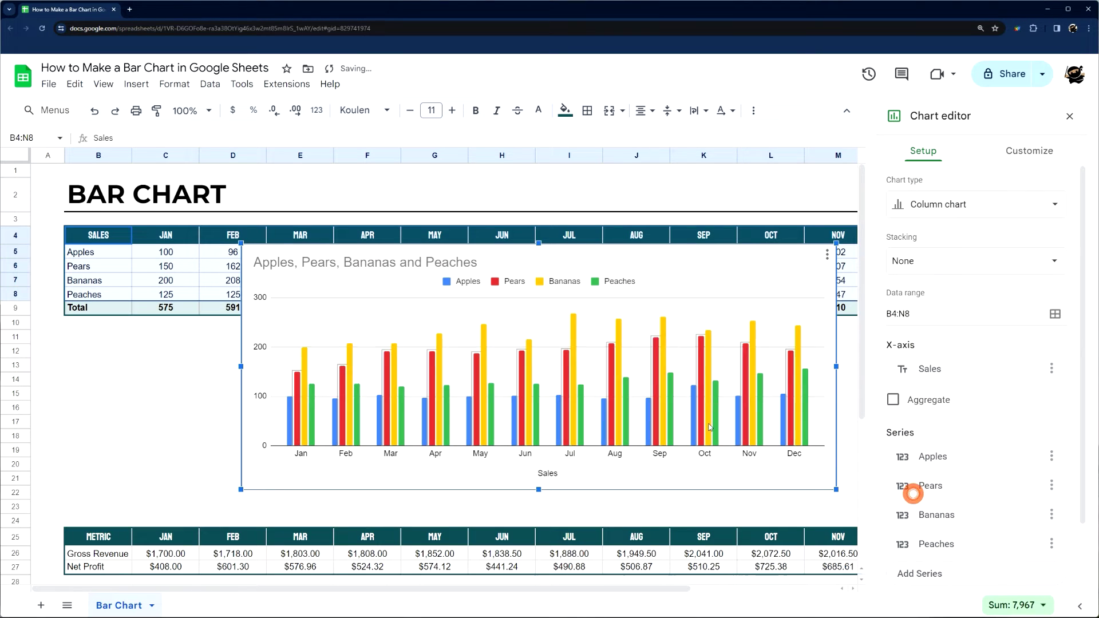
- Resize the fruit chart to sit below the sales table, spanning column B to the table's right edge
{"action": "left_click", "coordinate": [1070, 116]}
{"action": "left_click", "coordinate": [567, 344]}
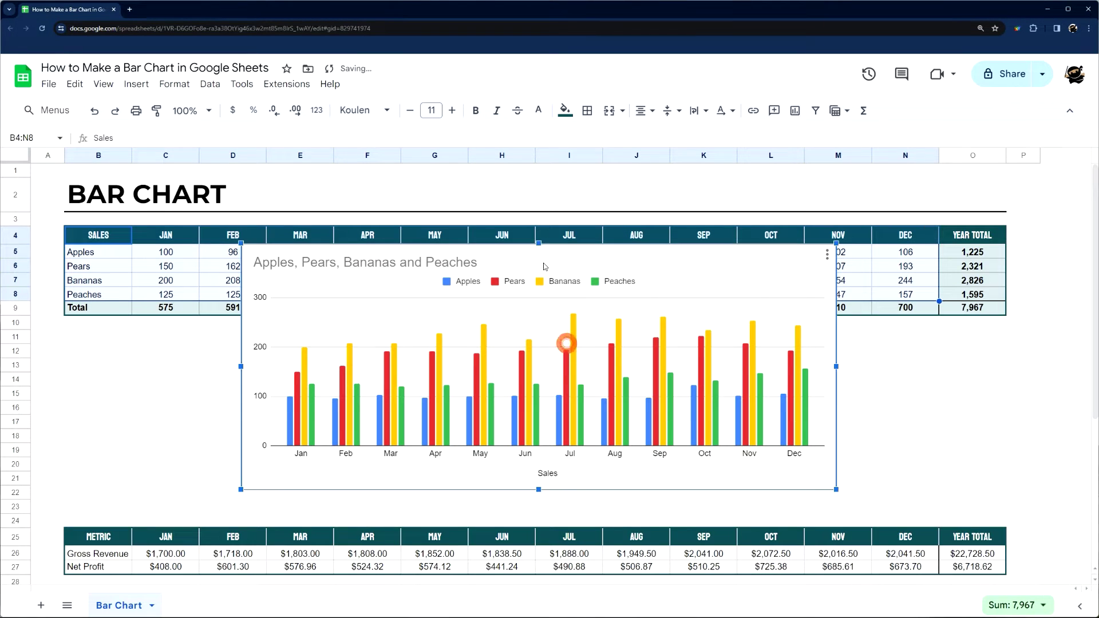
{"action": "left_click_drag", "start_coordinate": [539, 242], "coordinate": [544, 322]}
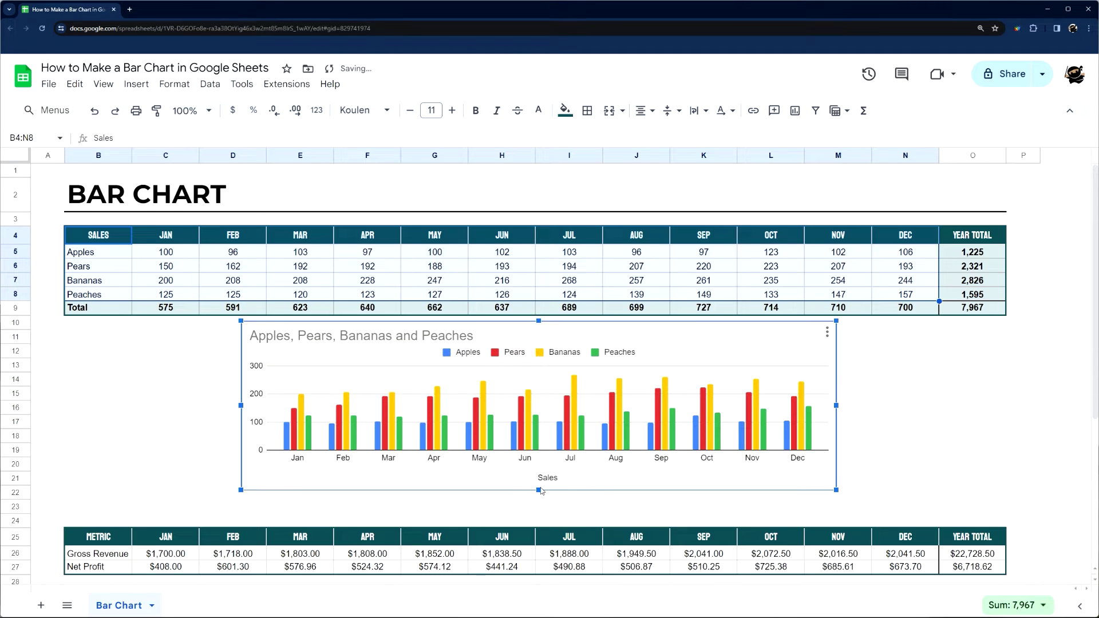
{"action": "left_click_drag", "start_coordinate": [539, 489], "coordinate": [539, 506]}
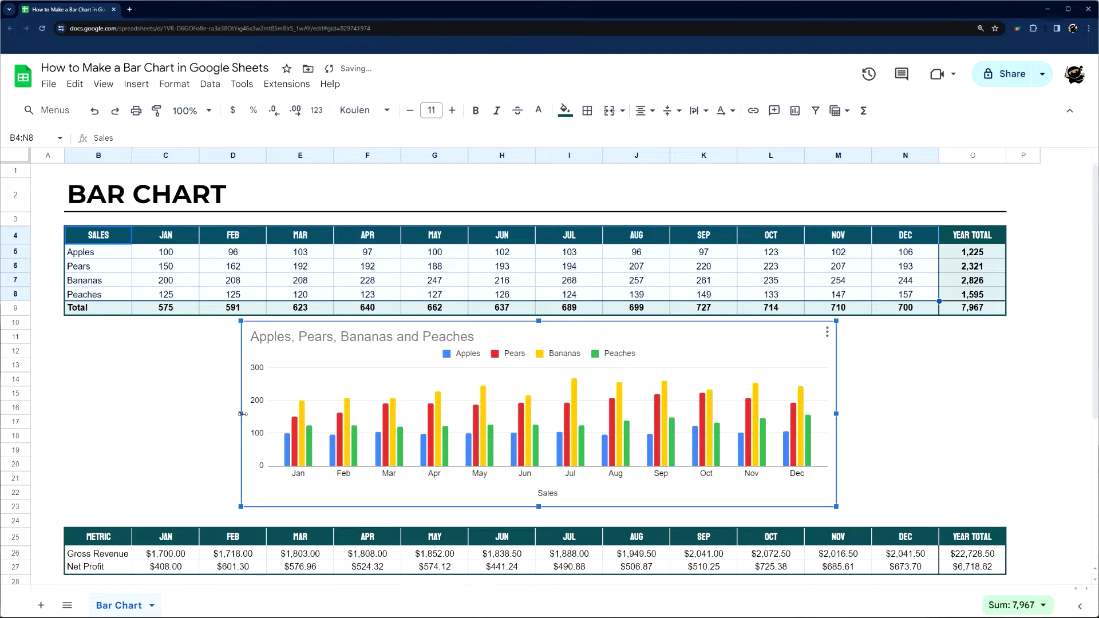
{"action": "left_click_drag", "start_coordinate": [241, 413], "coordinate": [63, 414]}
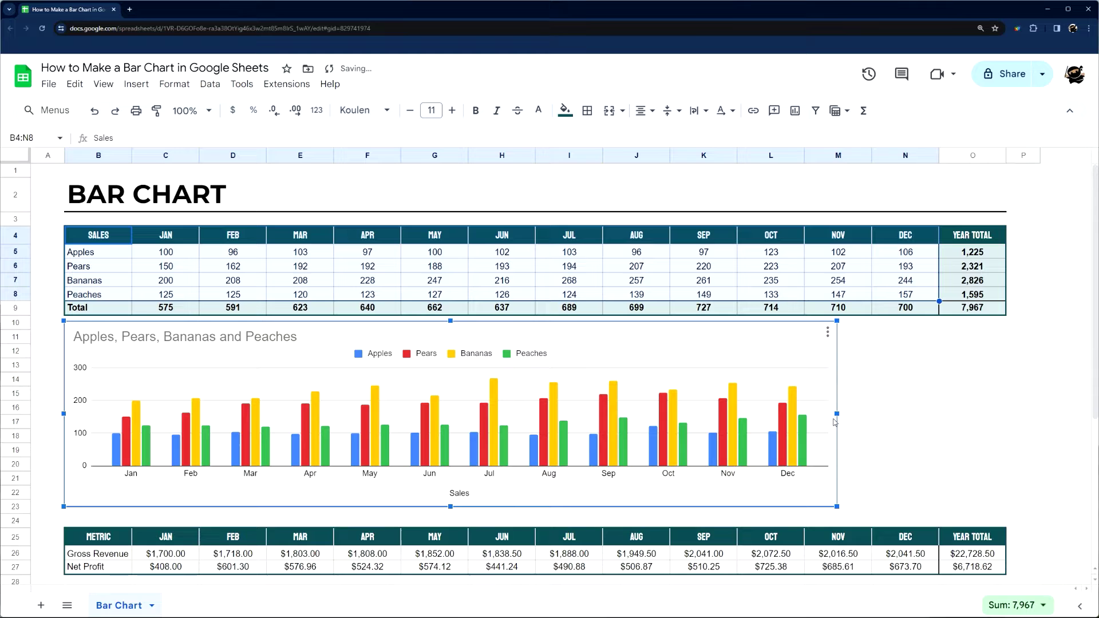
{"action": "left_click_drag", "start_coordinate": [837, 413], "coordinate": [1006, 414]}
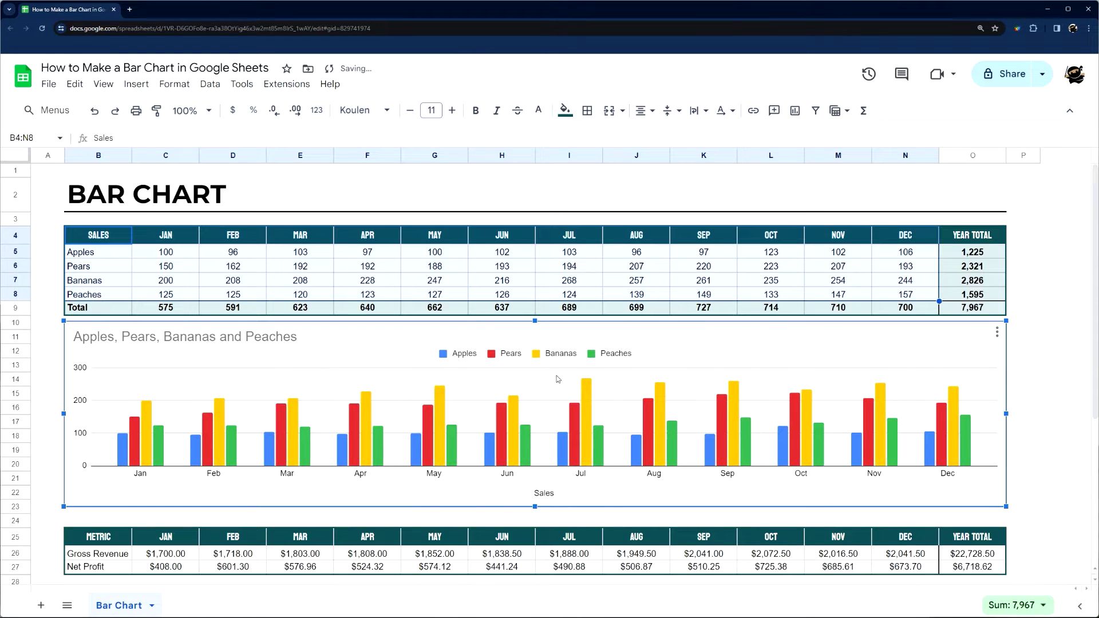
- Switch rows and columns so the chart's bars group by fruit
{"action": "double_click", "coordinate": [662, 346]}
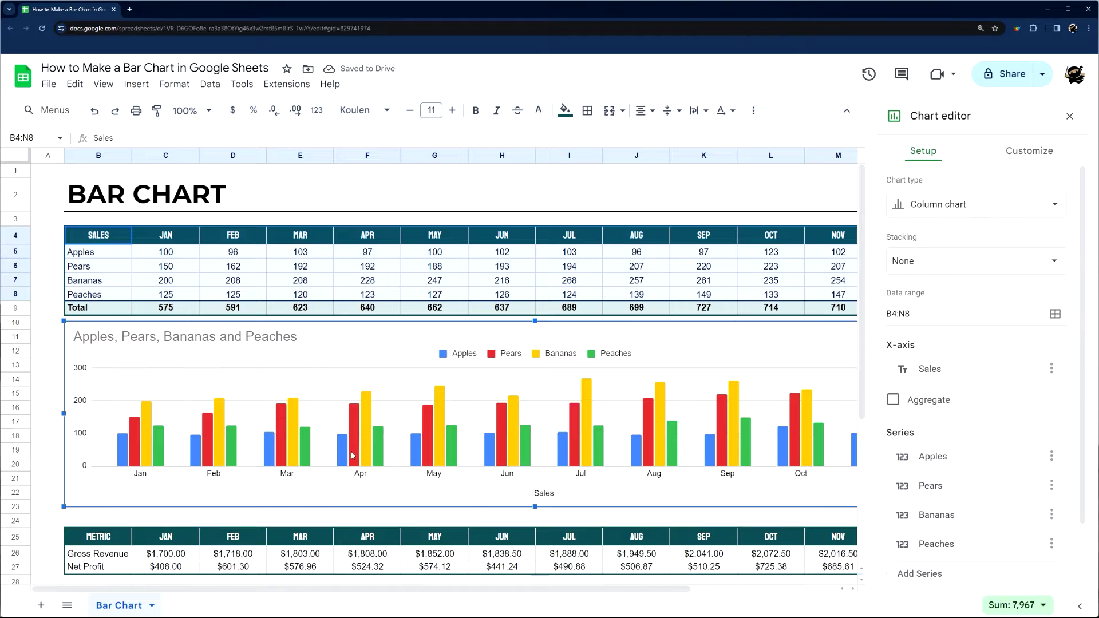
{"action": "scroll", "coordinate": [937, 455], "scroll_direction": "down", "scroll_amount": 2}
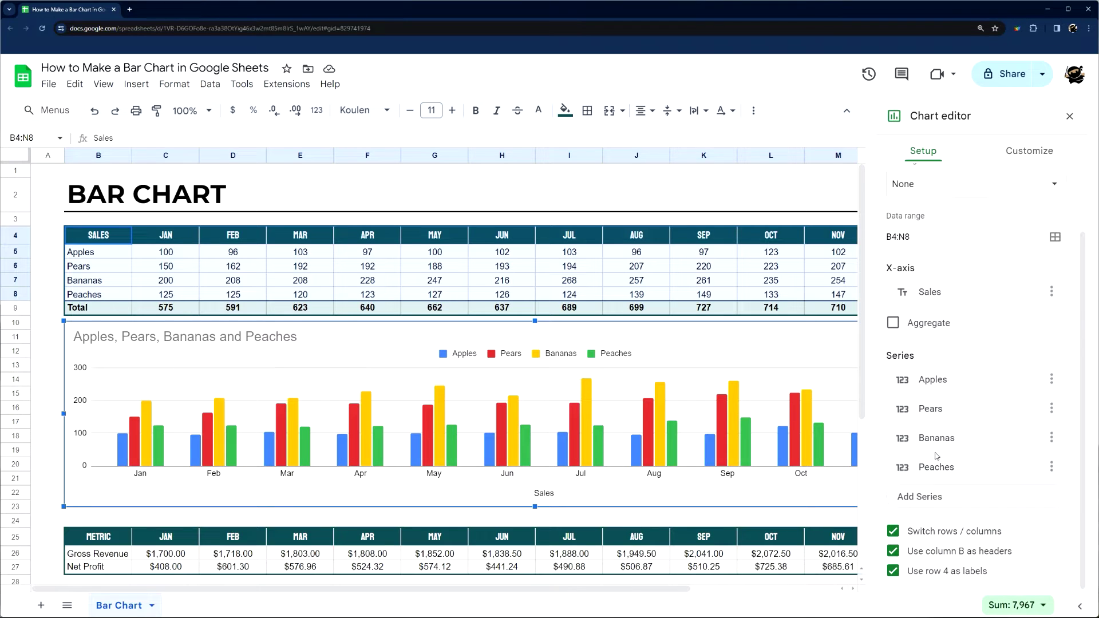
{"action": "left_click", "coordinate": [946, 533]}
{"action": "left_click", "coordinate": [1070, 117]}
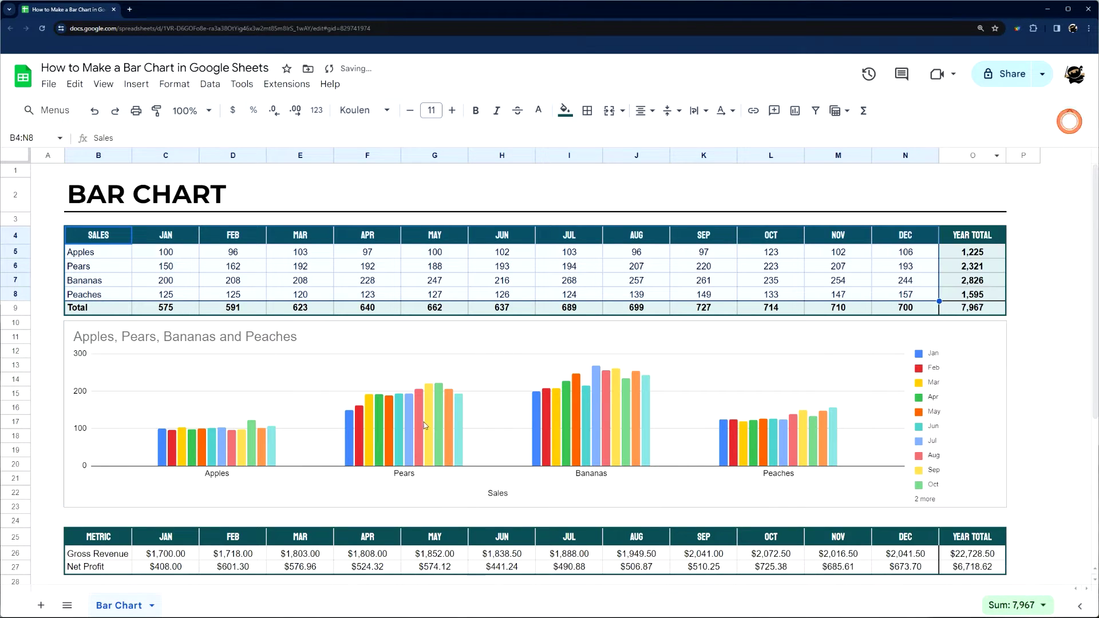
- Switch rows and columns back so the bars group by month again
{"action": "double_click", "coordinate": [497, 375]}
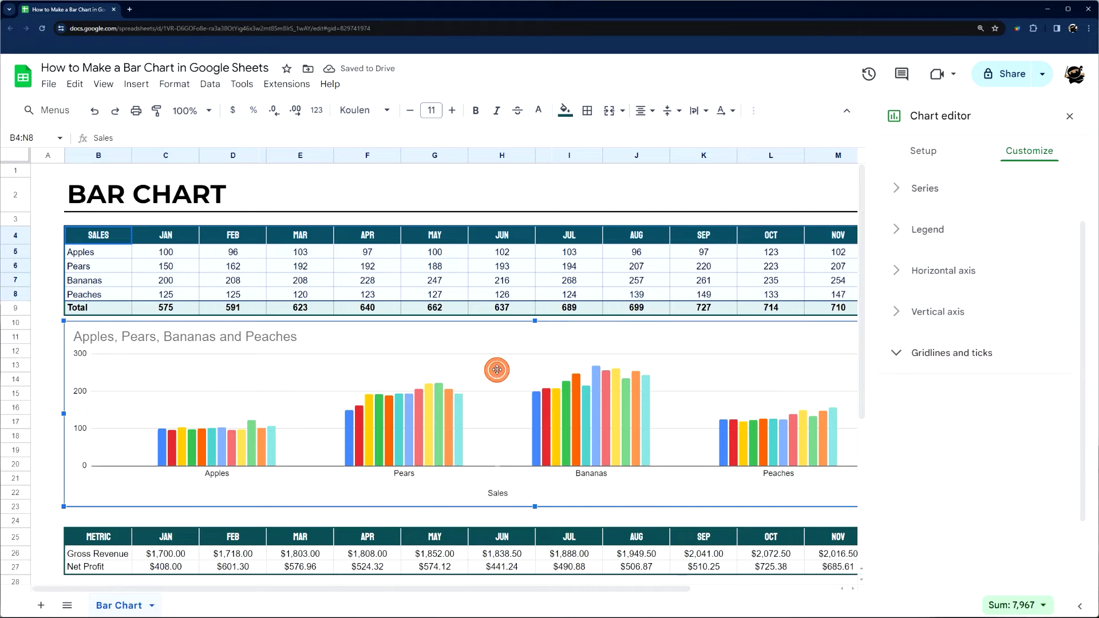
{"action": "left_click", "coordinate": [932, 153]}
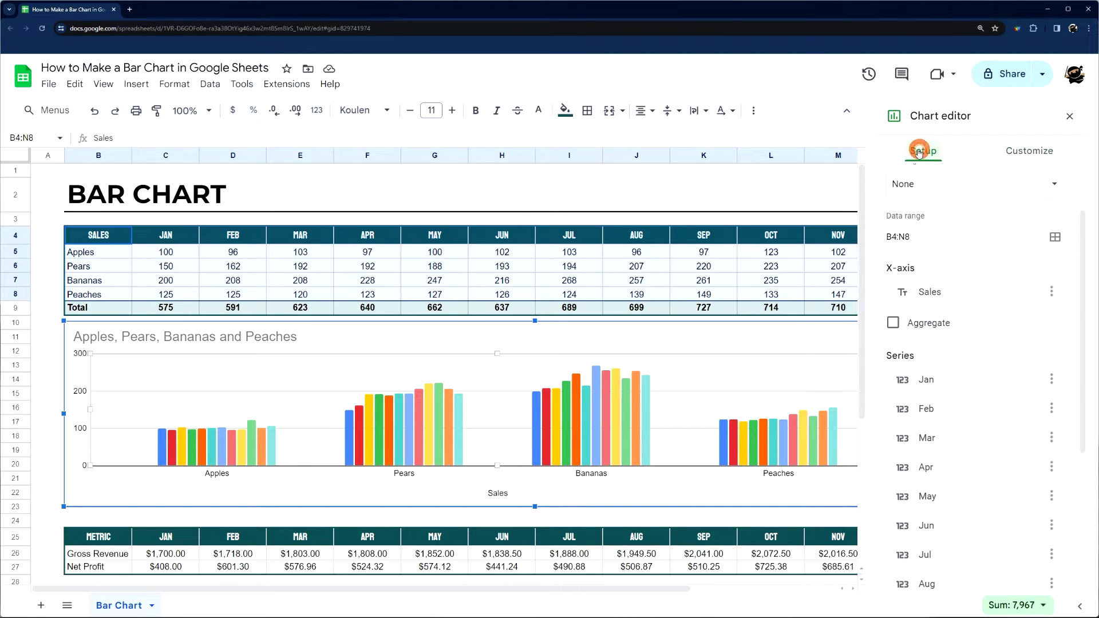
{"action": "scroll", "coordinate": [949, 382], "scroll_direction": "down", "scroll_amount": 4}
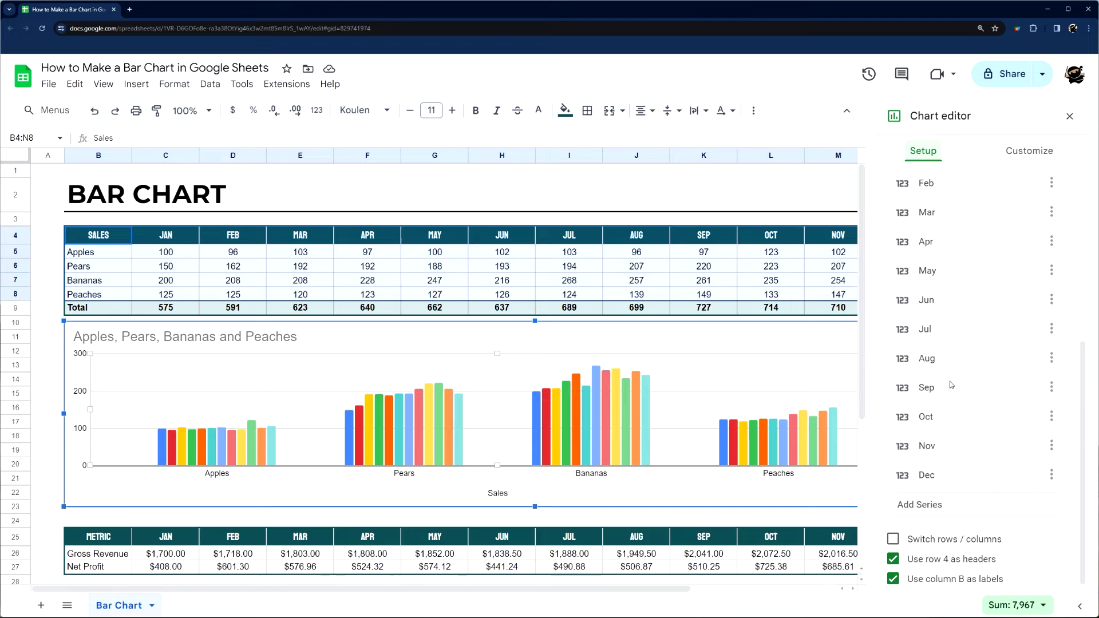
{"action": "left_click", "coordinate": [892, 533]}
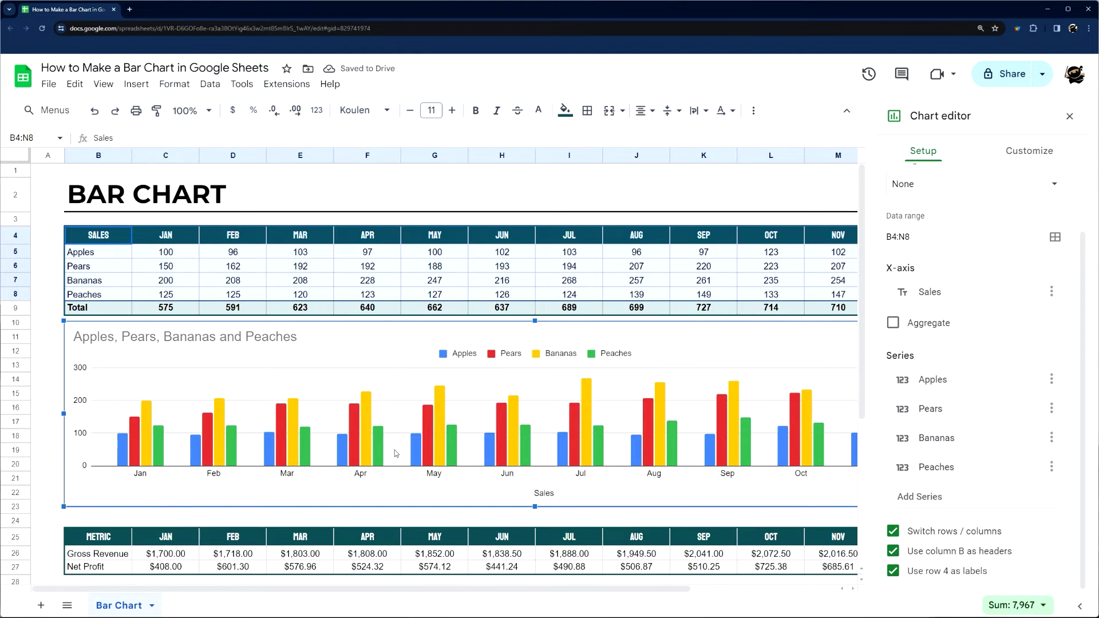
- Extend the chart's data range so a Total series appears
{"action": "left_click", "coordinate": [927, 239]}
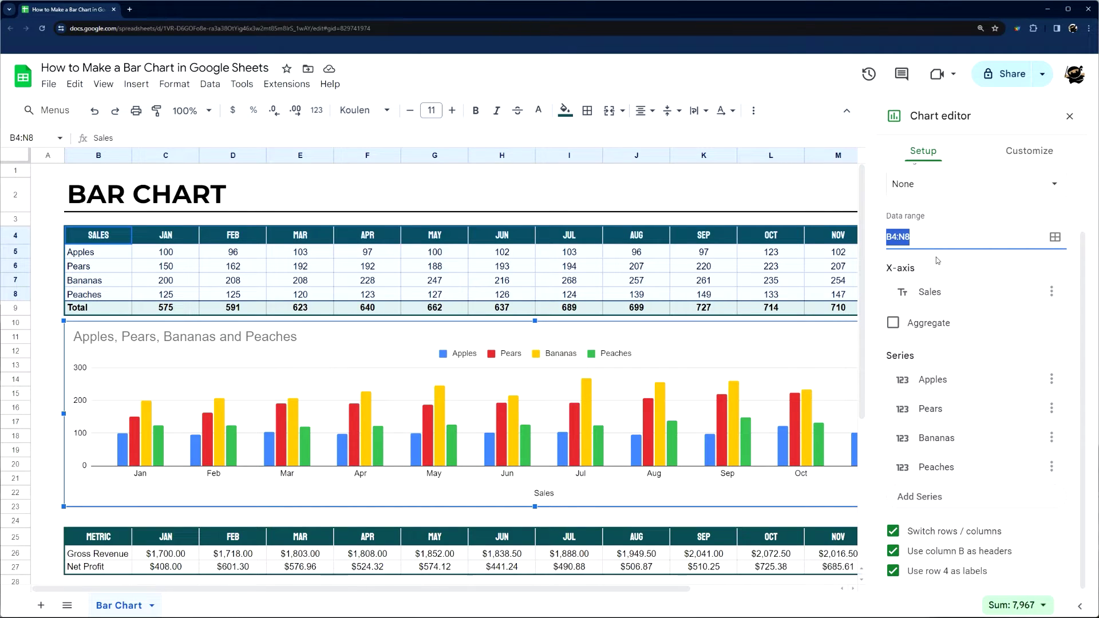
{"action": "left_click", "coordinate": [937, 239]}
{"action": "key", "text": "Return"}
{"action": "left_click", "coordinate": [943, 239]}
{"action": "left_click", "coordinate": [953, 496]}
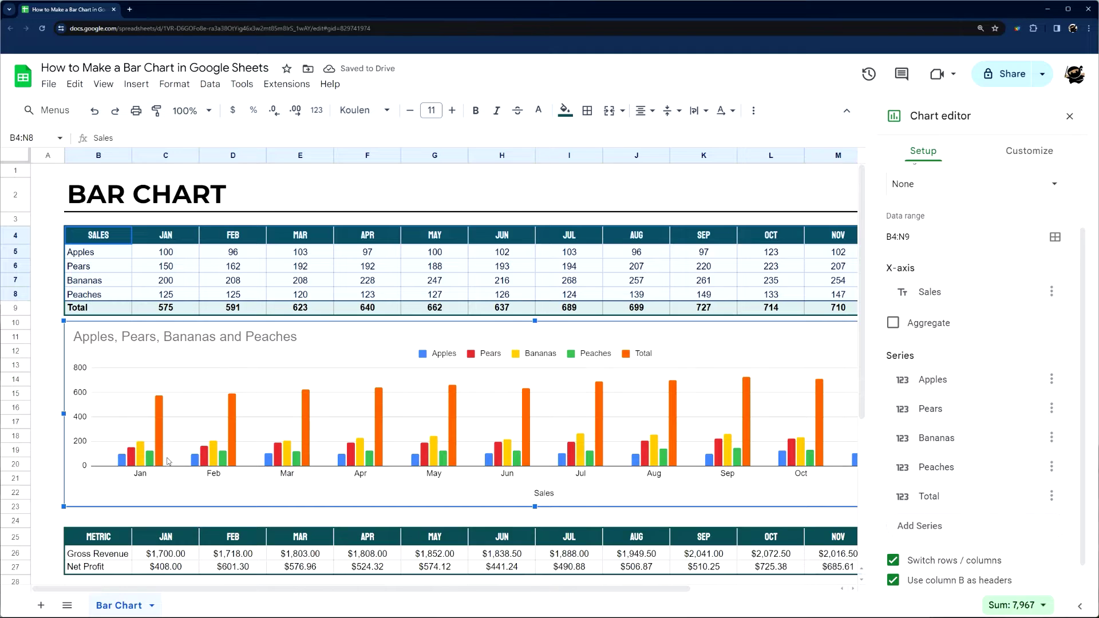
- Change the chart's data range to B4:N8 to remove the Total series
{"action": "left_click", "coordinate": [946, 240]}
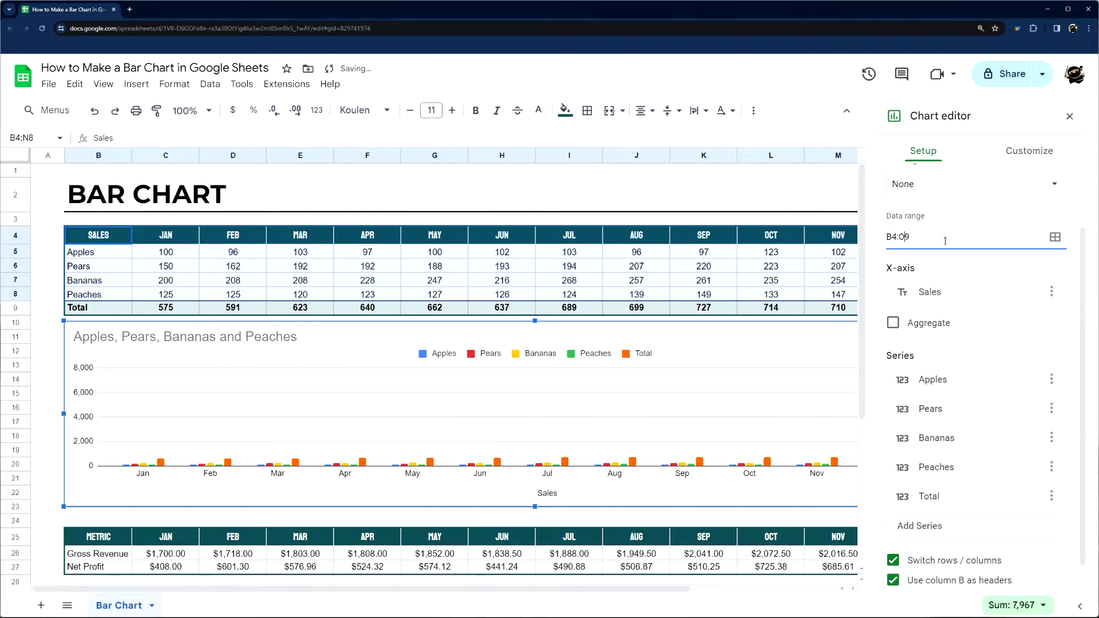
{"action": "left_click_drag", "start_coordinate": [651, 590], "coordinate": [687, 586]}
{"action": "key", "text": "BackSpace"}
{"action": "type", "text": "N"}
{"action": "key", "text": "Delete"}
{"action": "type", "text": "8"}
{"action": "key", "text": "Return"}
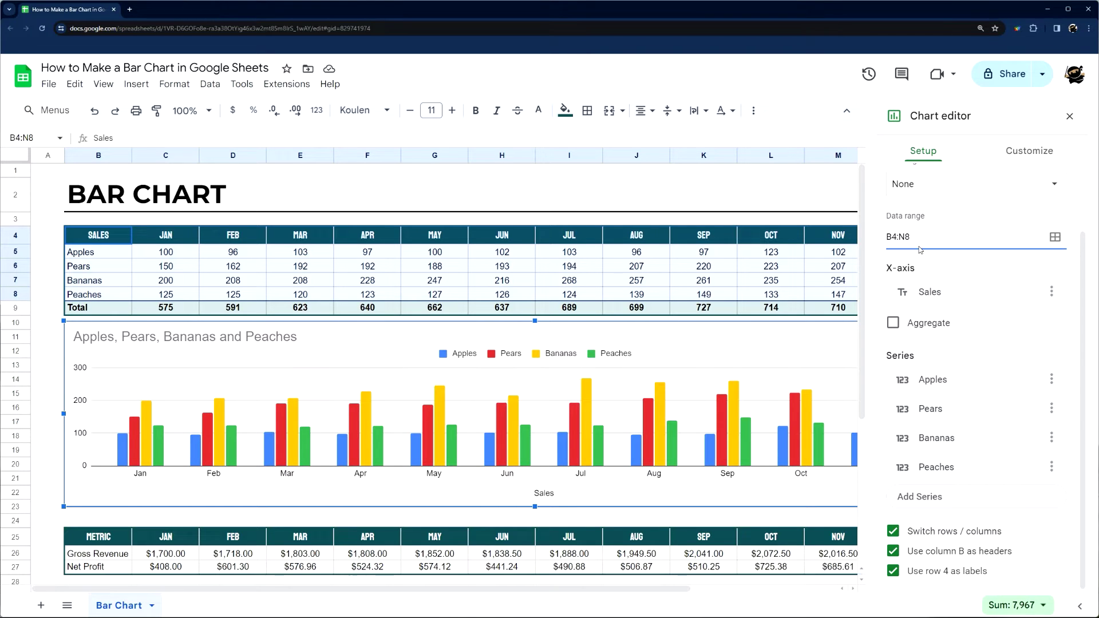
- In the chart's Customize settings, select the Apples series for formatting
{"action": "left_click", "coordinate": [1025, 151]}
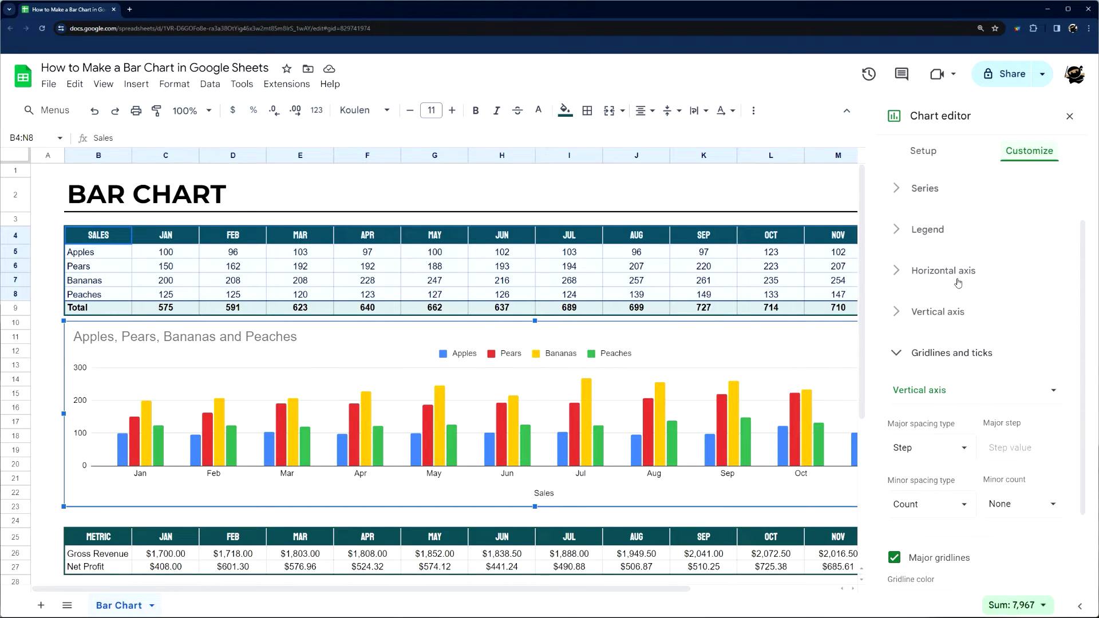
{"action": "scroll", "coordinate": [993, 342], "scroll_direction": "down", "scroll_amount": 1}
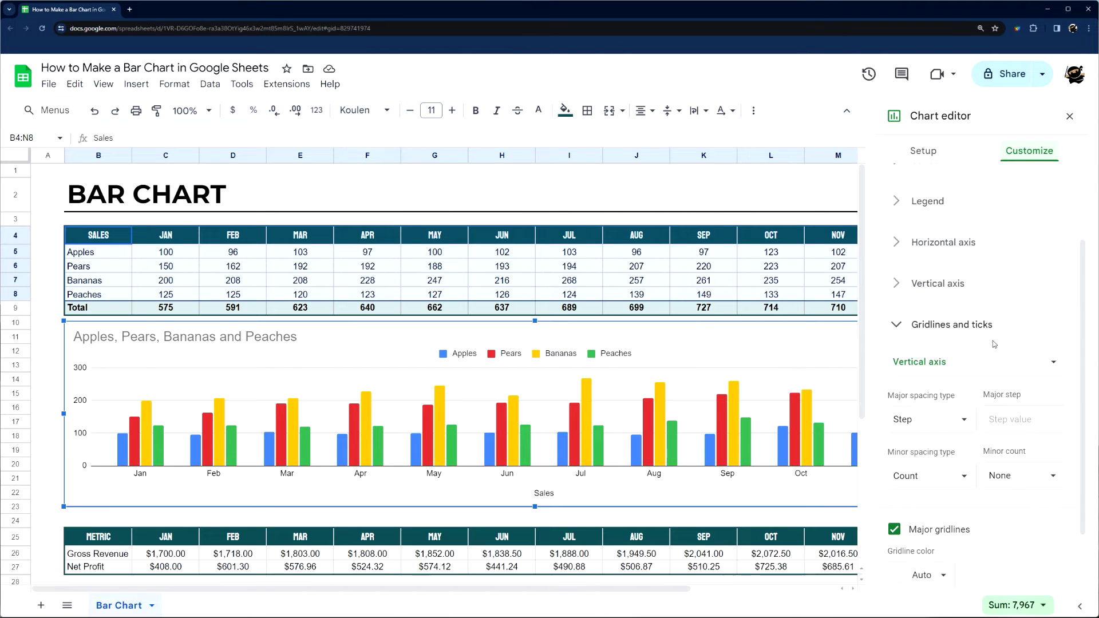
{"action": "left_click", "coordinate": [941, 314]}
{"action": "left_click", "coordinate": [926, 265]}
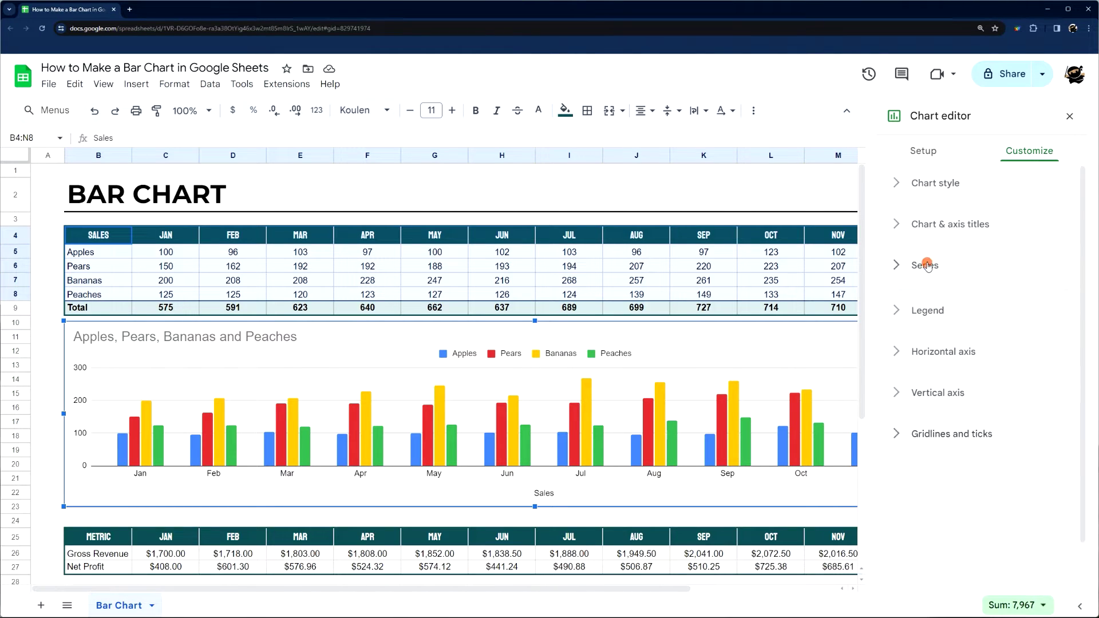
{"action": "left_click", "coordinate": [946, 302]}
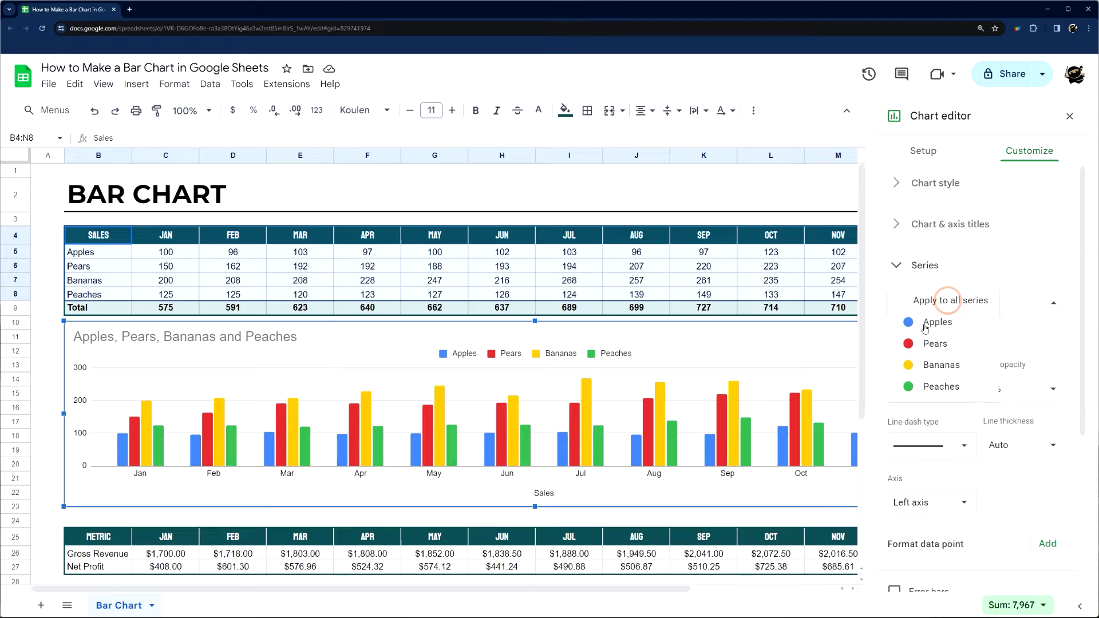
{"action": "left_click", "coordinate": [937, 322]}
- Try a red fill on Apples, undo it with Ctrl+Z, and close the chart editor
{"action": "left_click", "coordinate": [921, 389]}
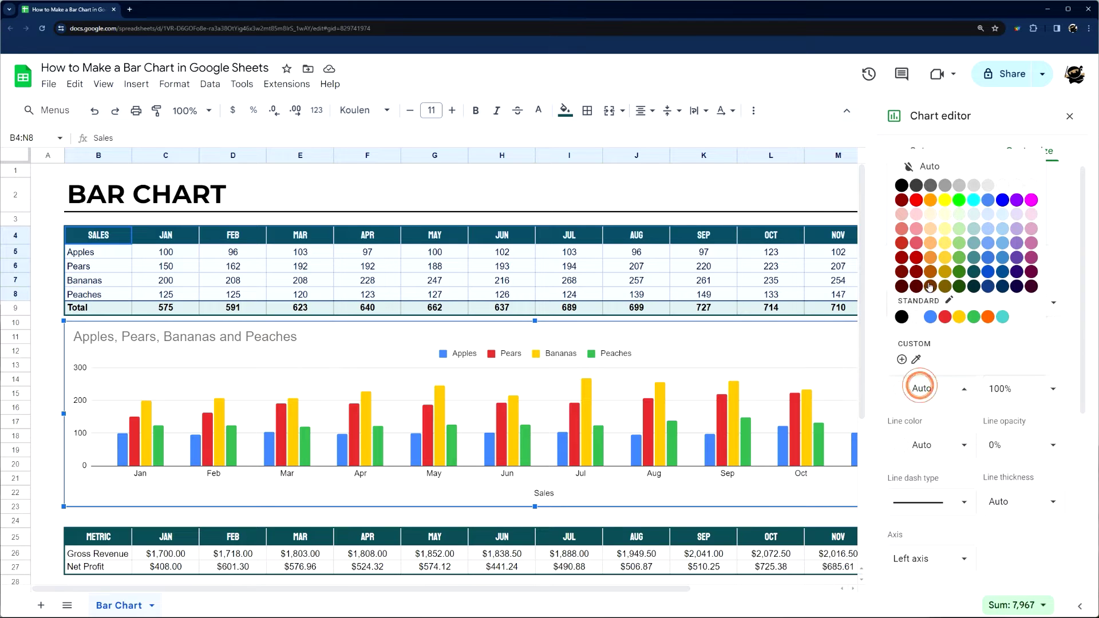
{"action": "left_click", "coordinate": [949, 321]}
{"action": "left_click", "coordinate": [943, 384]}
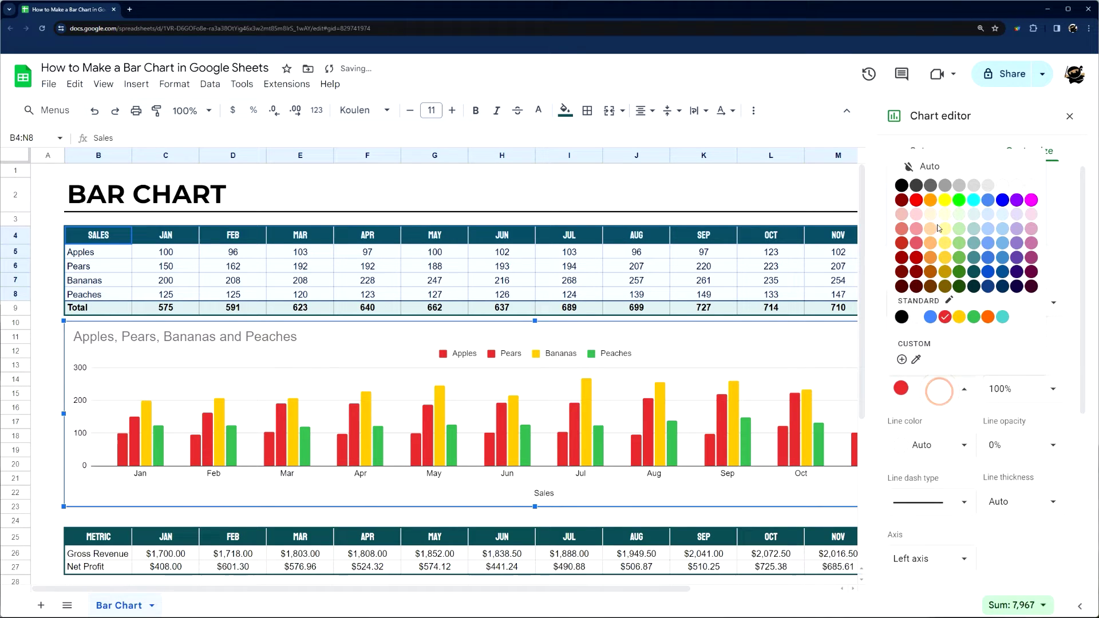
{"action": "left_click", "coordinate": [1066, 350]}
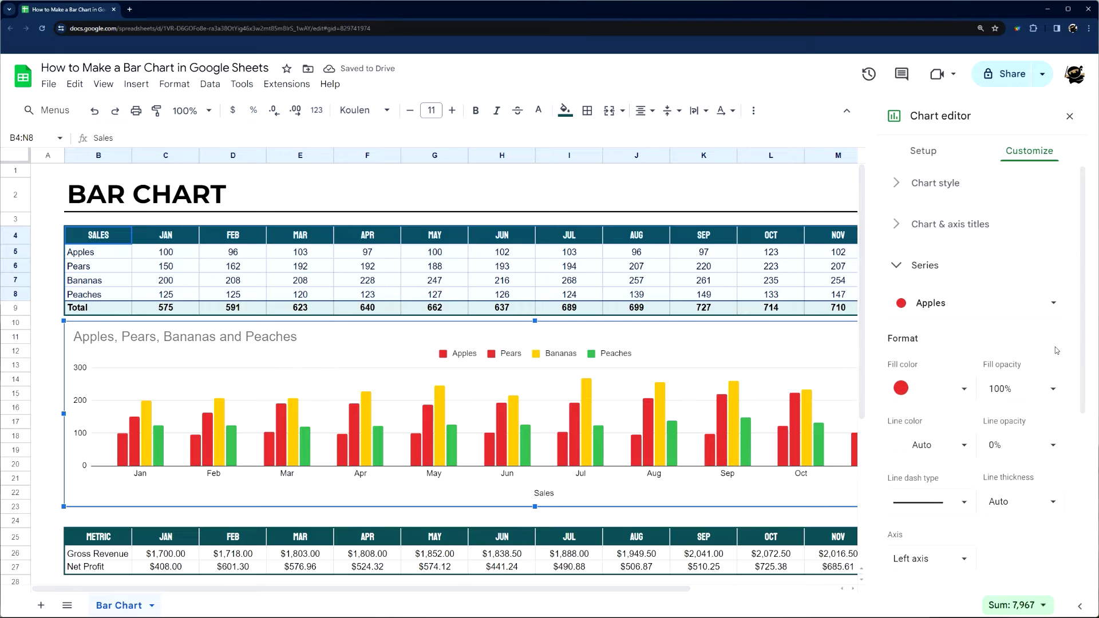
{"action": "key", "text": "ctrl+z"}
{"action": "left_click", "coordinate": [1073, 122]}
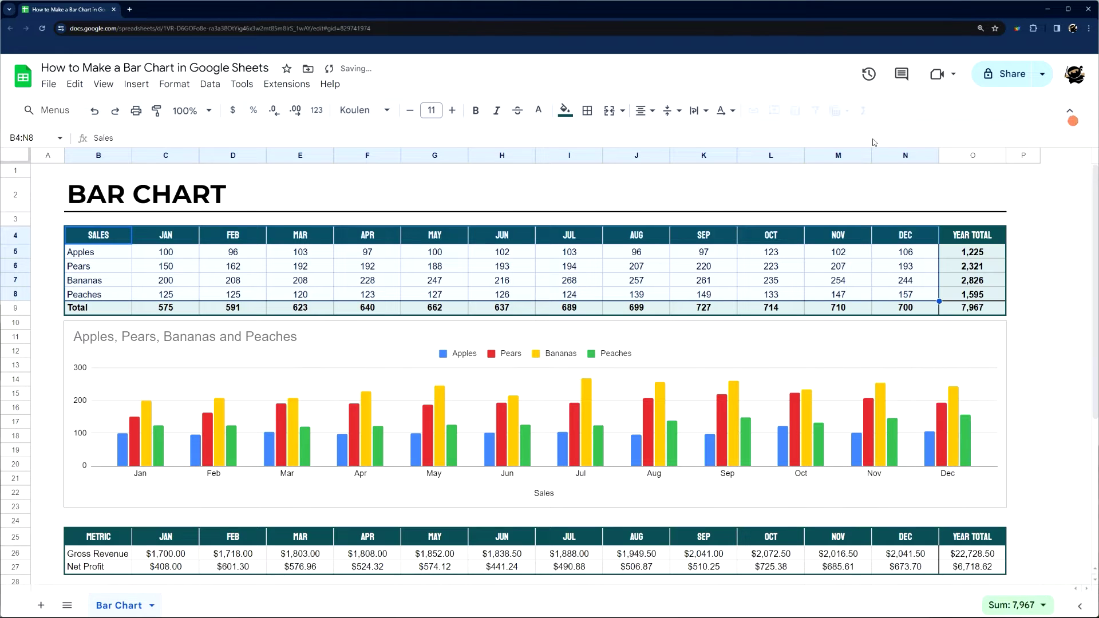
- Preview the Simple Light, Streamline and Paradigm themes, then apply the Shift theme
{"action": "left_click", "coordinate": [379, 362]}
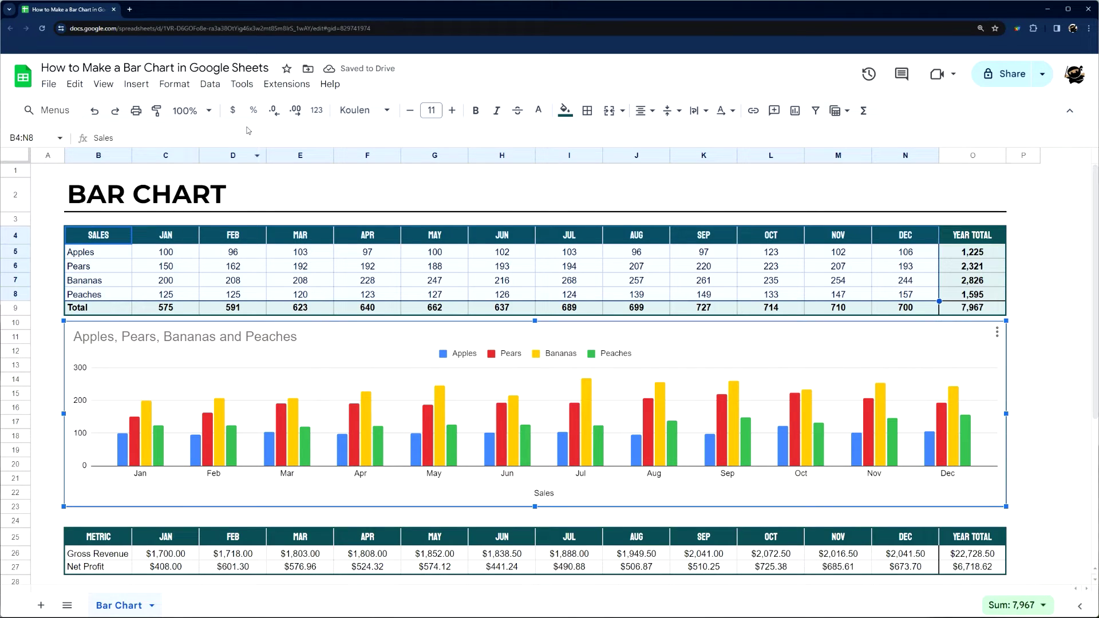
{"action": "left_click", "coordinate": [182, 86]}
{"action": "left_click", "coordinate": [180, 109]}
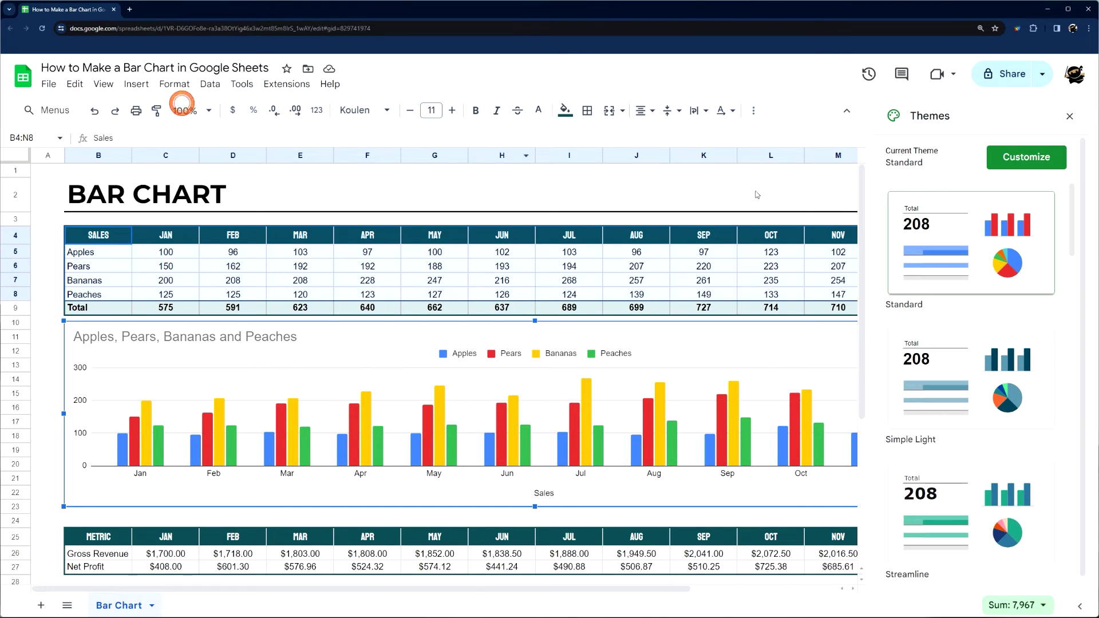
{"action": "left_click", "coordinate": [960, 371]}
{"action": "left_click", "coordinate": [968, 496]}
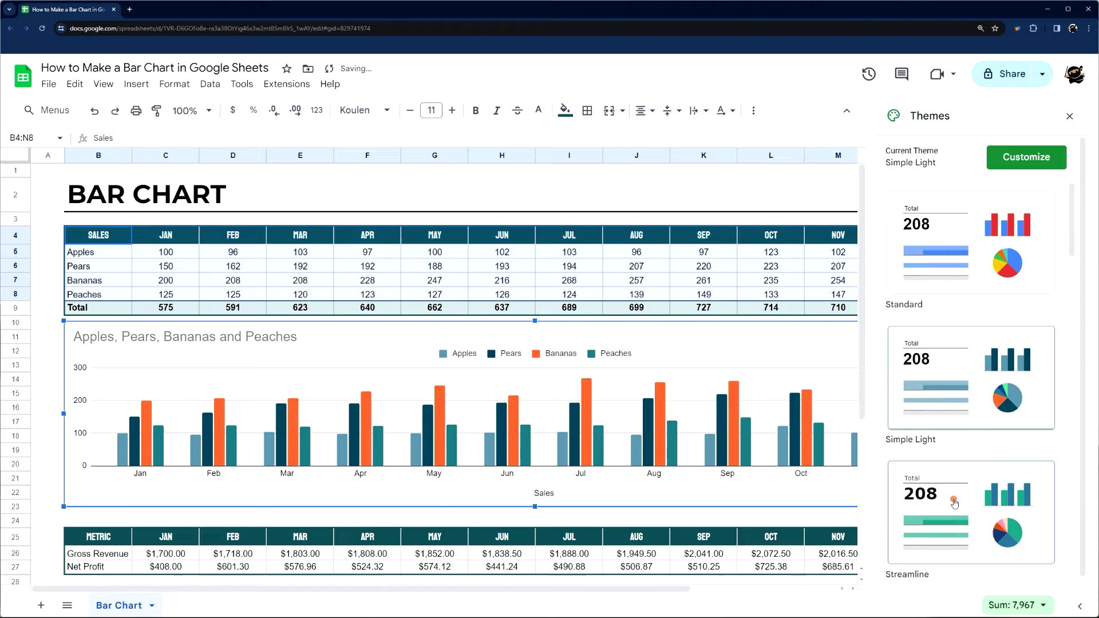
{"action": "scroll", "coordinate": [754, 345], "scroll_direction": "down", "scroll_amount": 3}
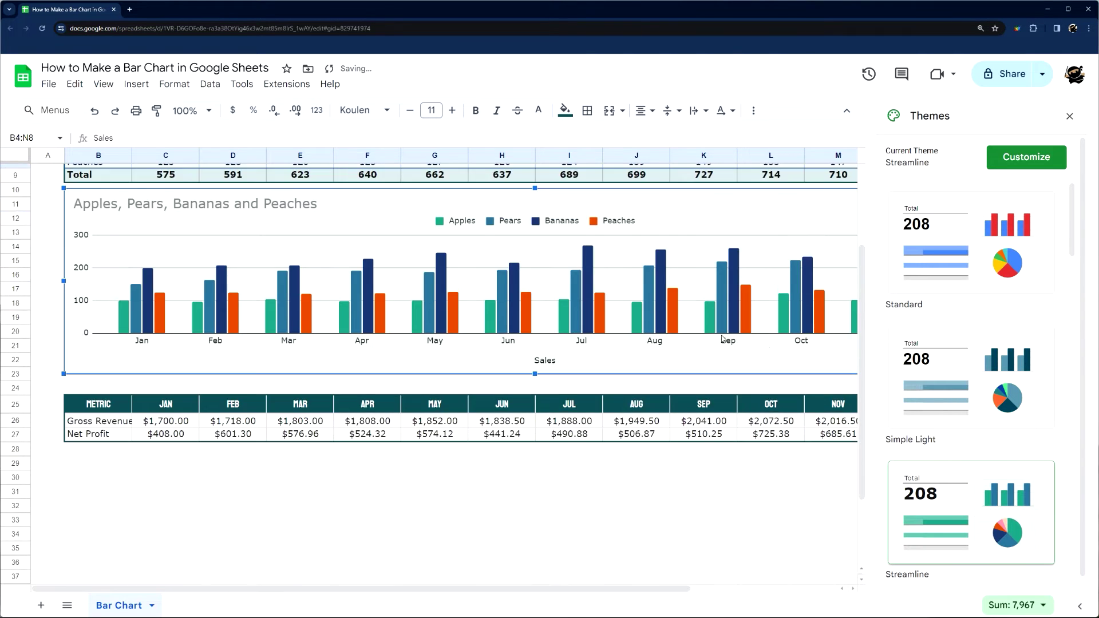
{"action": "scroll", "coordinate": [753, 345], "scroll_direction": "up", "scroll_amount": 3}
{"action": "scroll", "coordinate": [1007, 441], "scroll_direction": "down", "scroll_amount": 4}
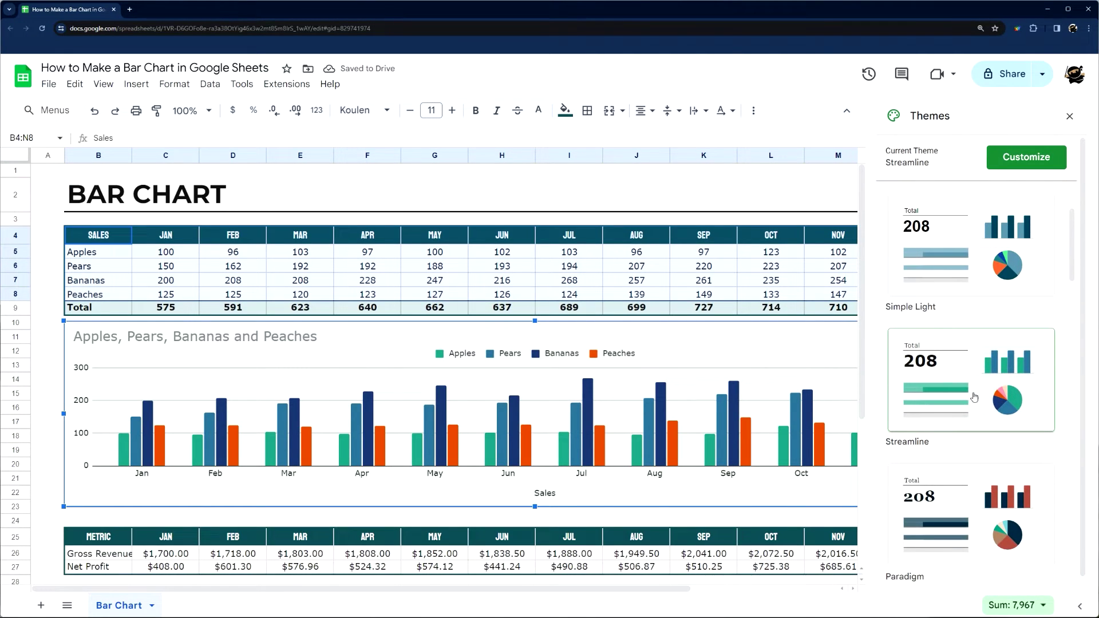
{"action": "left_click", "coordinate": [963, 418]}
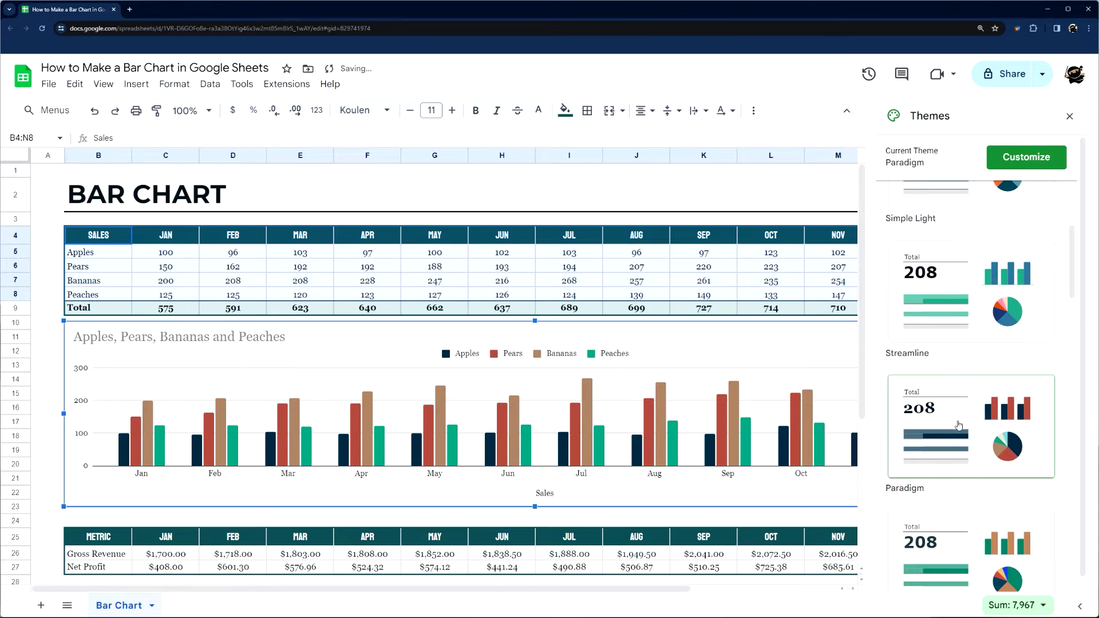
{"action": "scroll", "coordinate": [964, 435], "scroll_direction": "down", "scroll_amount": 2}
{"action": "left_click", "coordinate": [967, 466]}
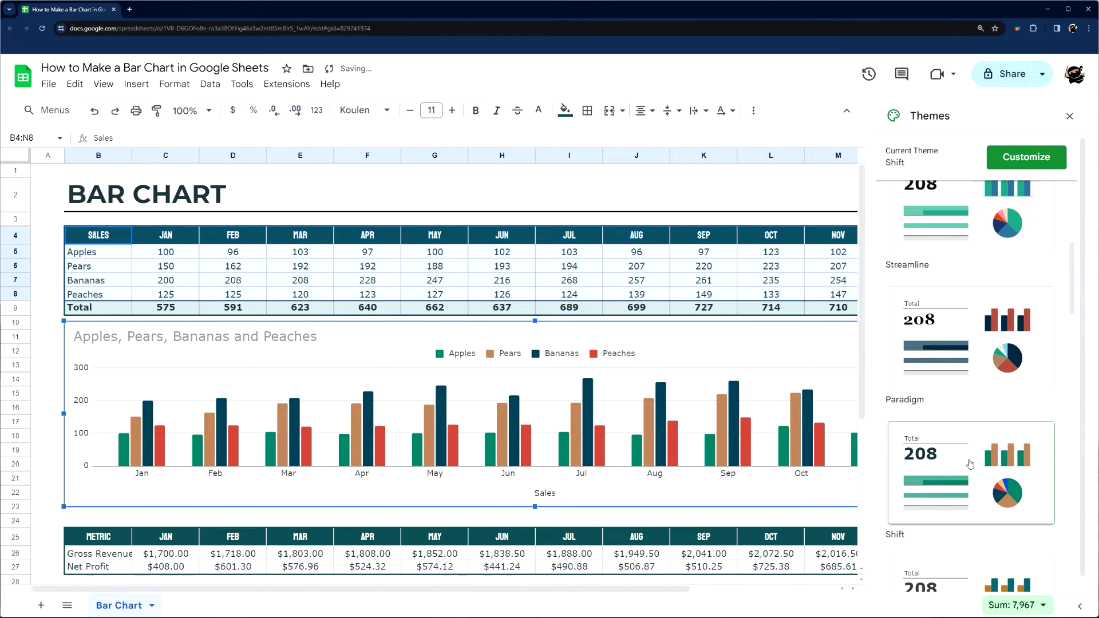
- Replace the chart title text with 'Fruit Breakdown'
{"action": "left_click", "coordinate": [1069, 117]}
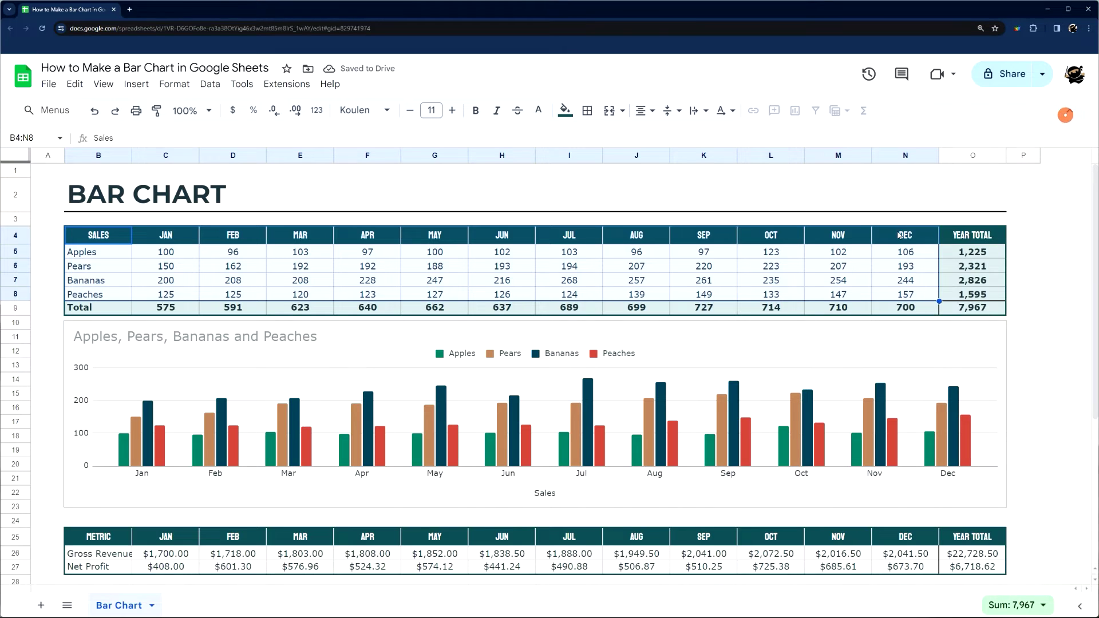
{"action": "double_click", "coordinate": [676, 338]}
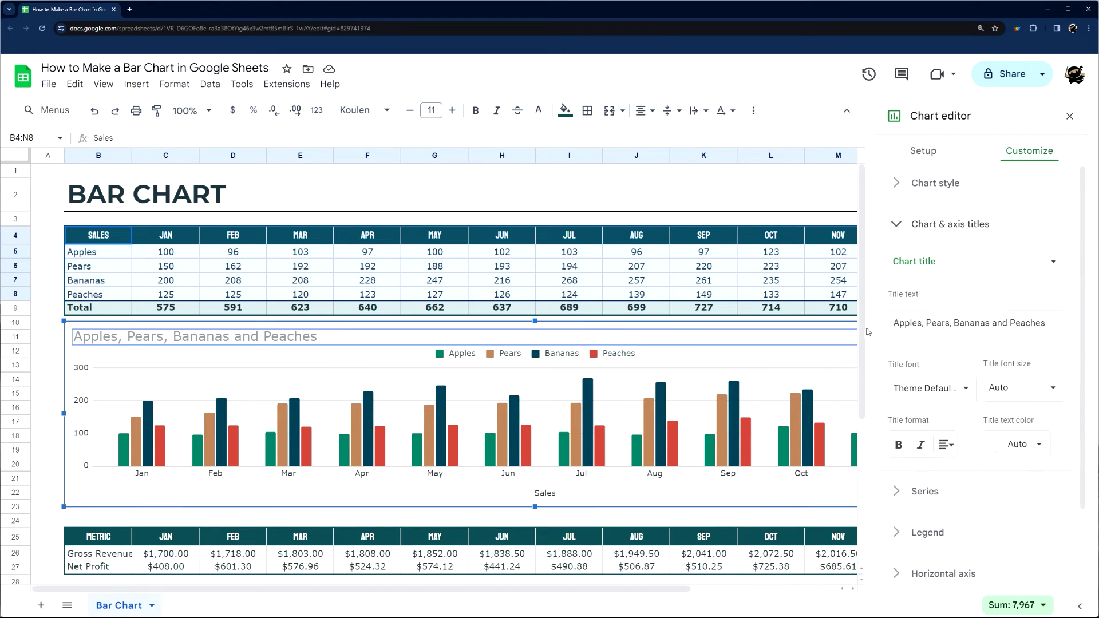
{"action": "left_click", "coordinate": [939, 318]}
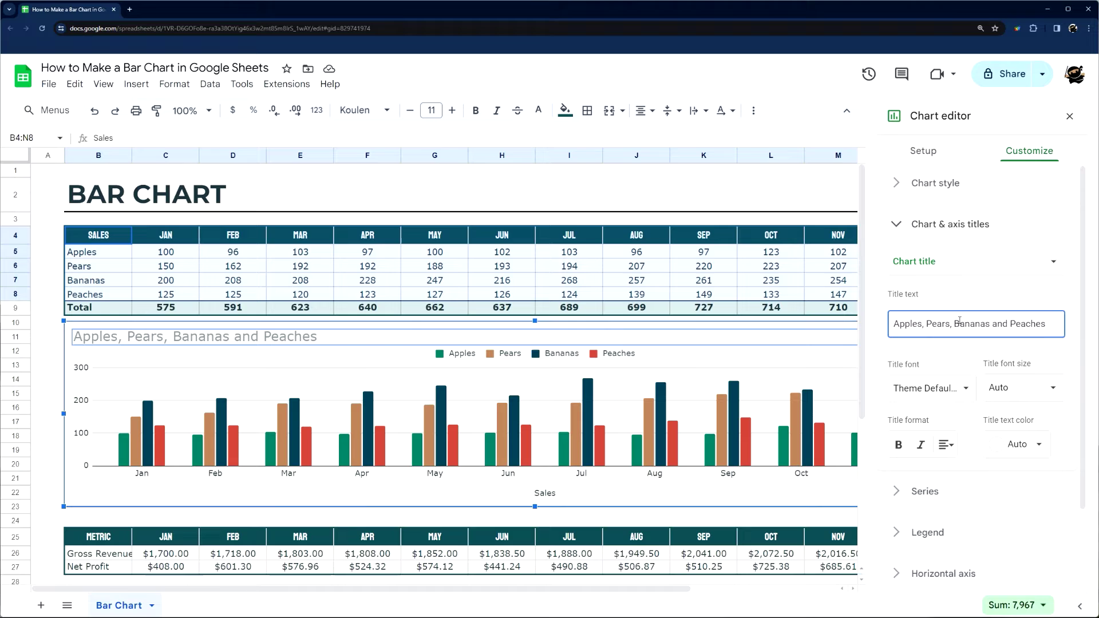
{"action": "key", "text": "ctrl+a"}
{"action": "type", "text": "Fr"}
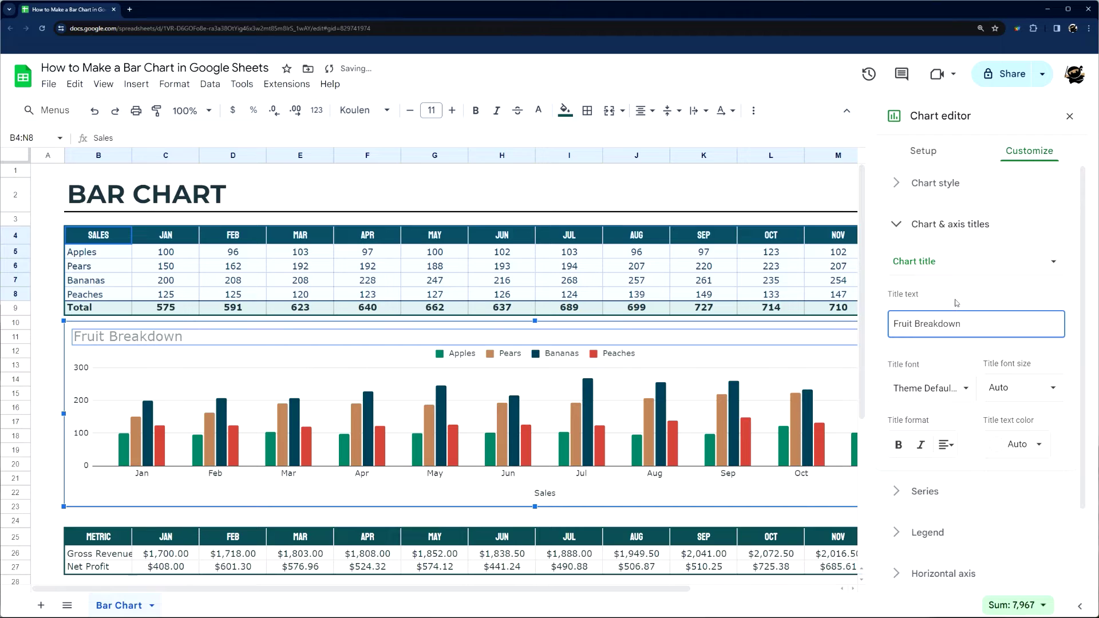
- Format the title black, bold and Verdana, then close the chart editor
{"action": "left_click", "coordinate": [1022, 444]}
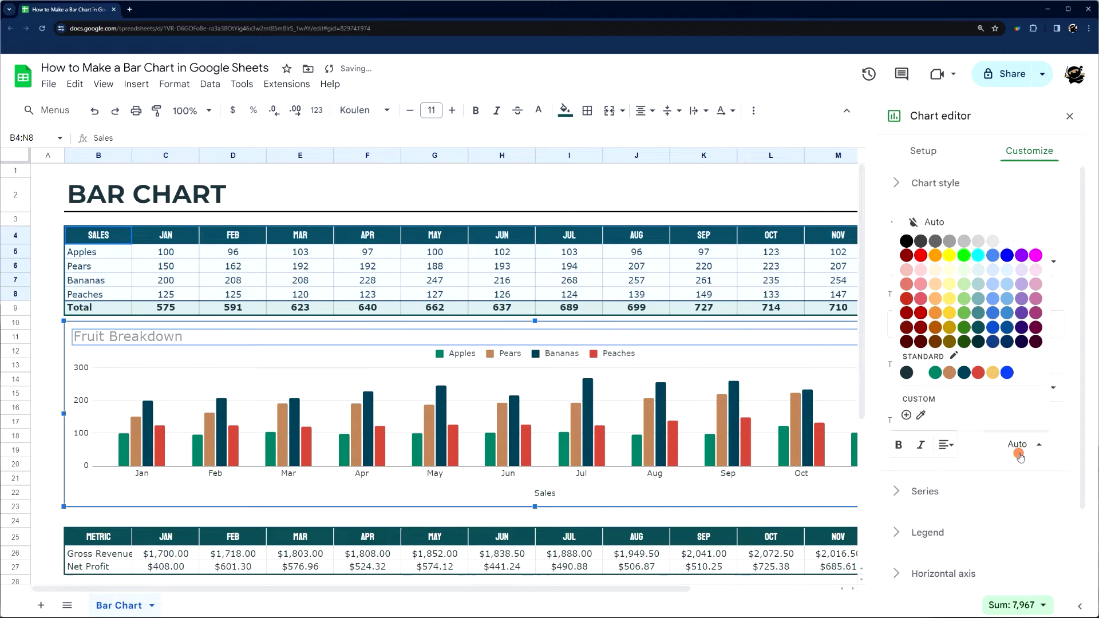
{"action": "left_click", "coordinate": [905, 243]}
{"action": "left_click", "coordinate": [899, 444]}
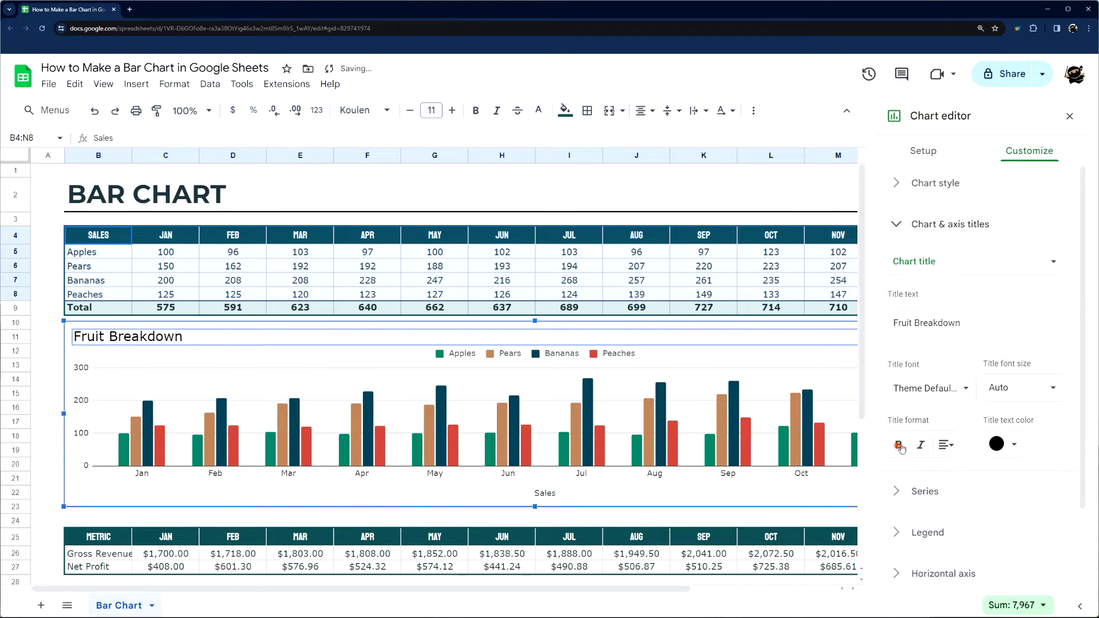
{"action": "left_click", "coordinate": [929, 388]}
{"action": "scroll", "coordinate": [933, 550], "scroll_direction": "down", "scroll_amount": 1}
{"action": "left_click", "coordinate": [933, 581]}
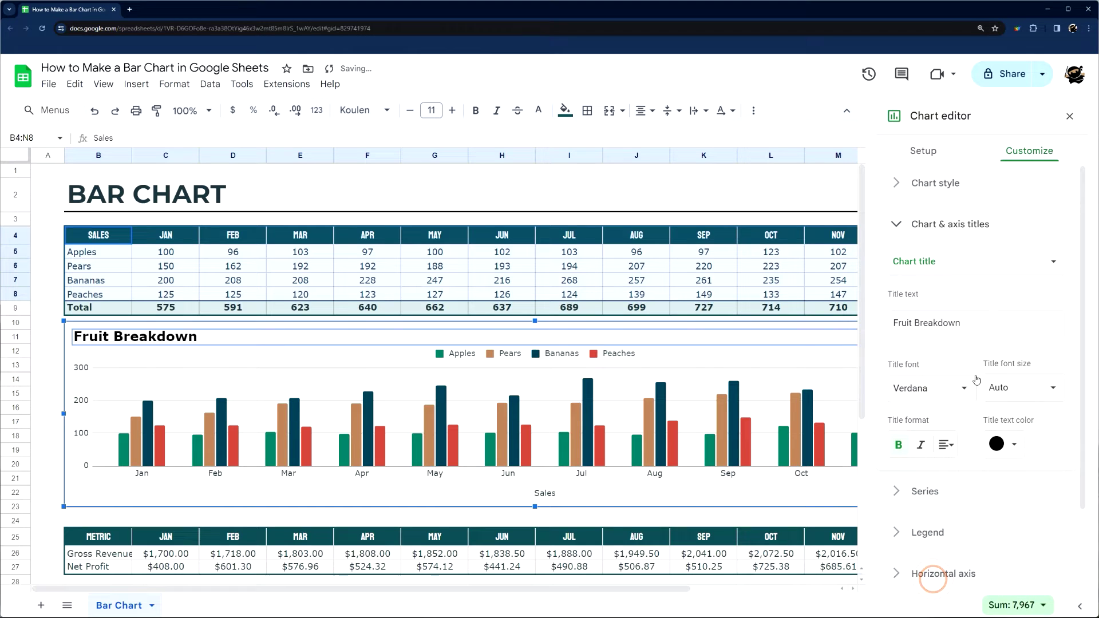
{"action": "left_click", "coordinate": [1069, 116]}
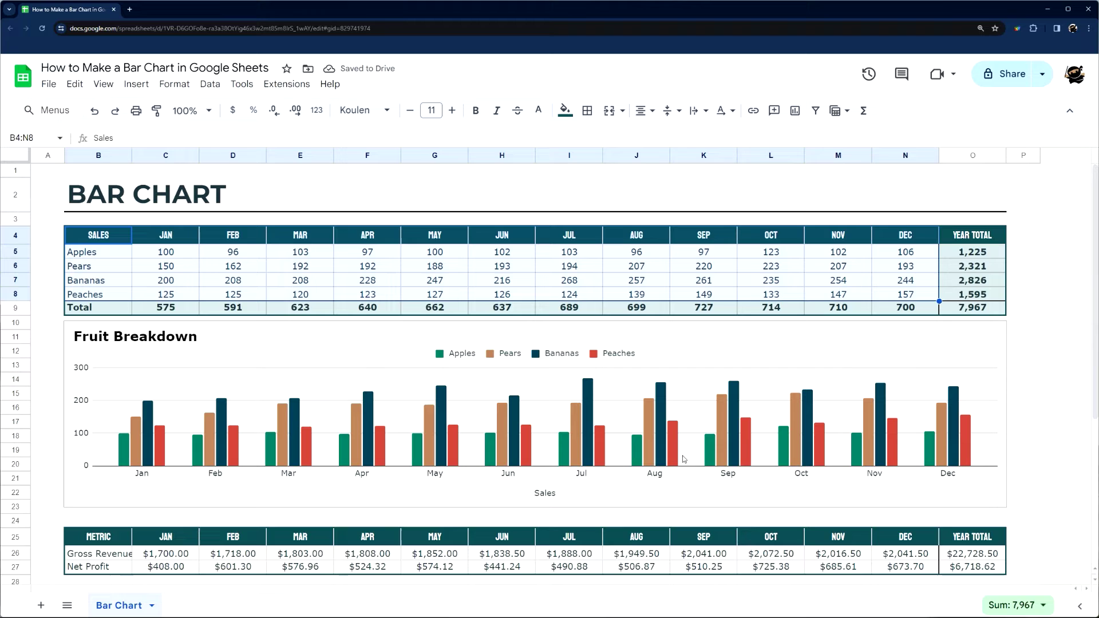
- Delete the 'Sales' horizontal axis title from below the fruit chart
{"action": "double_click", "coordinate": [137, 339]}
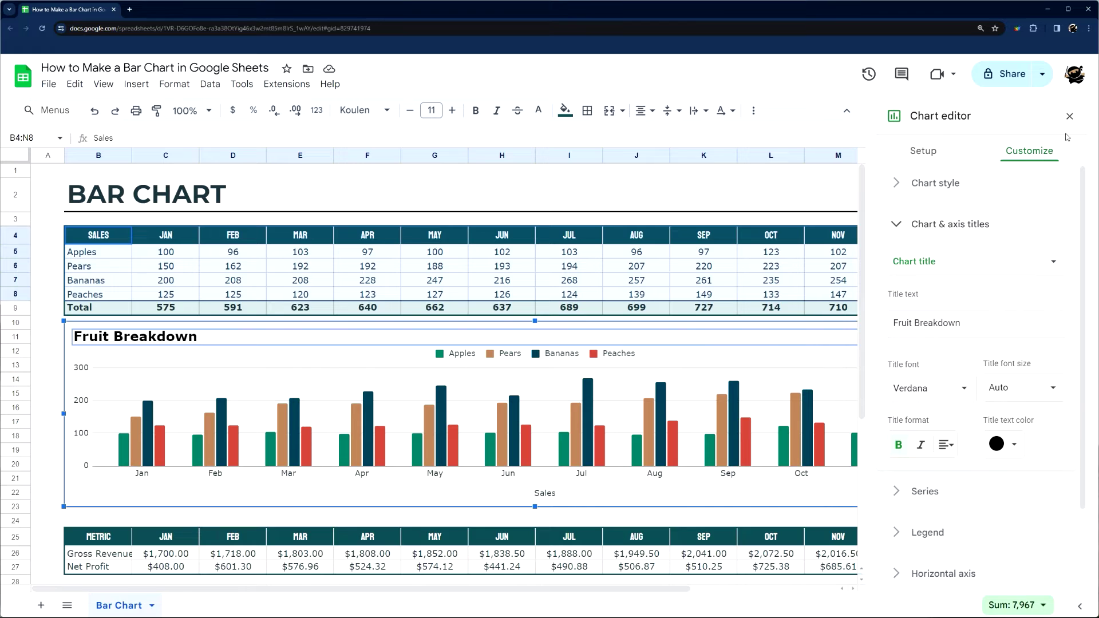
{"action": "left_click", "coordinate": [1070, 116]}
{"action": "left_click", "coordinate": [544, 499]}
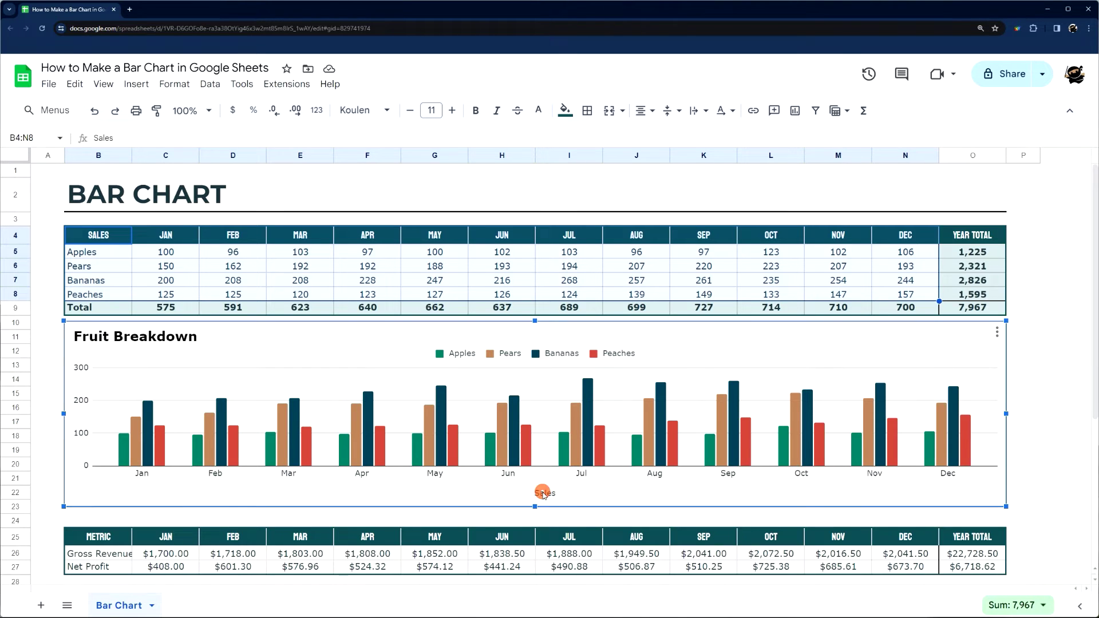
{"action": "double_click", "coordinate": [544, 497]}
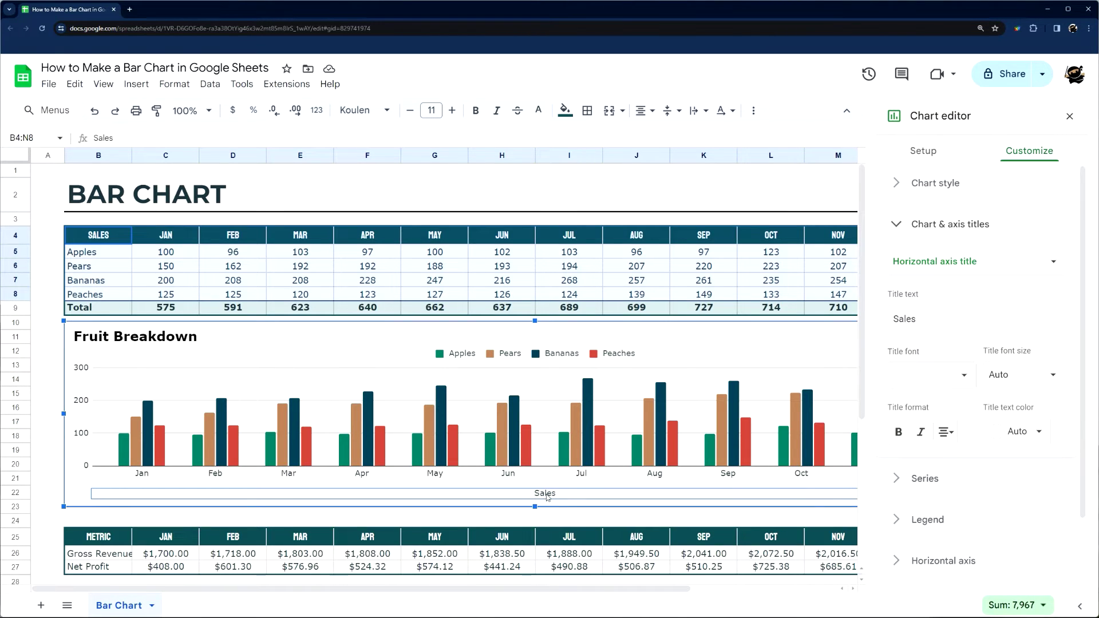
{"action": "key", "text": "Delete"}
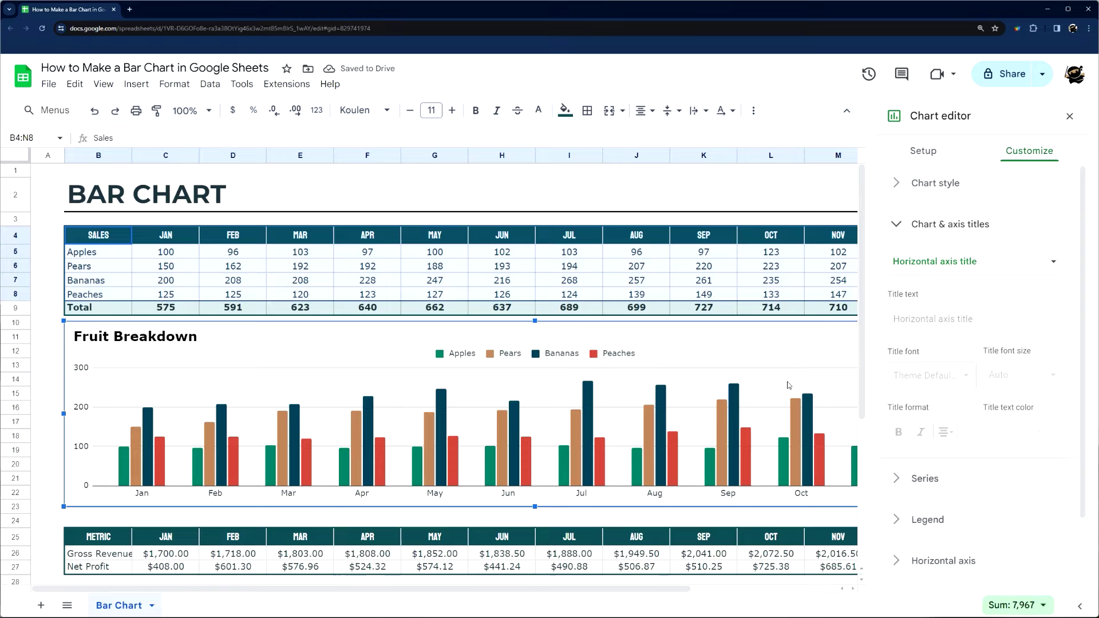
- In the Fruit Breakdown chart's style settings, try a light purple background, then return it to white
{"action": "left_click", "coordinate": [798, 319]}
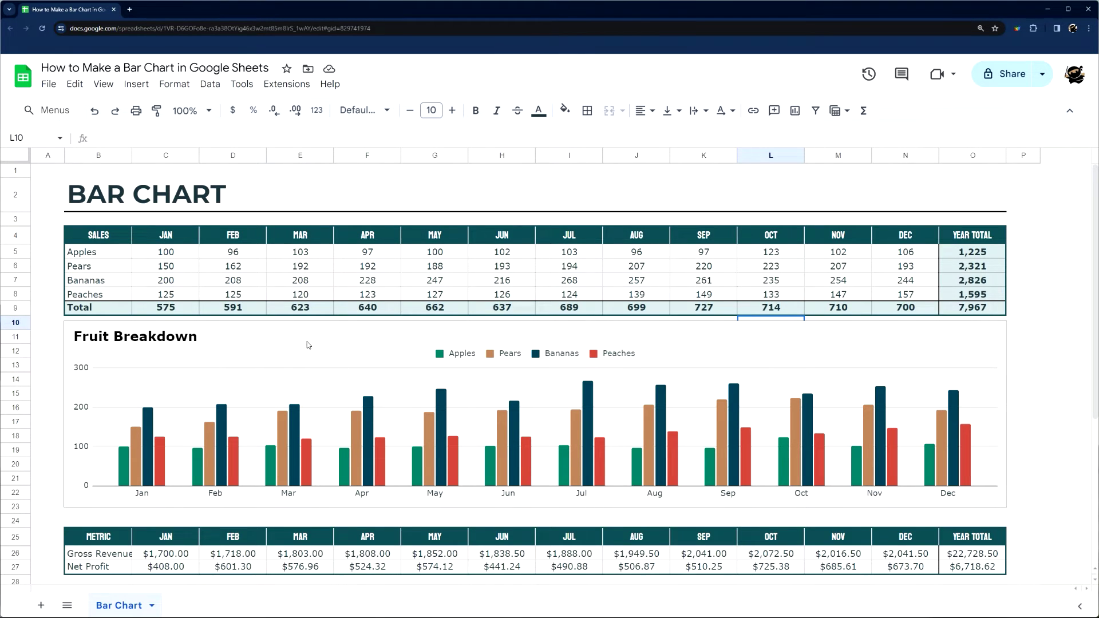
{"action": "double_click", "coordinate": [255, 347]}
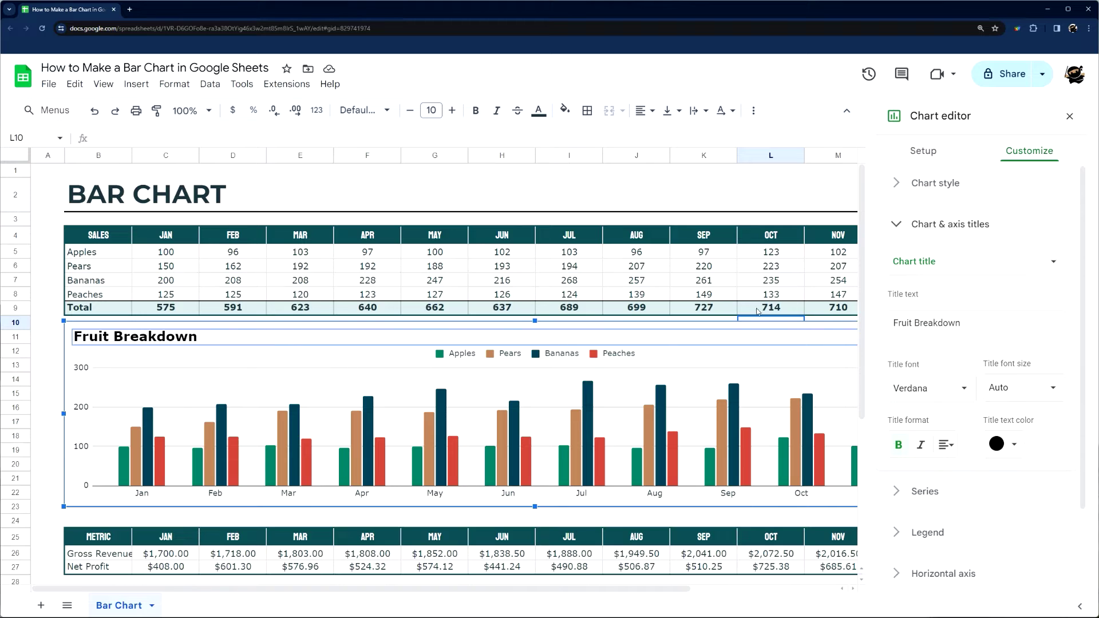
{"action": "left_click", "coordinate": [934, 181]}
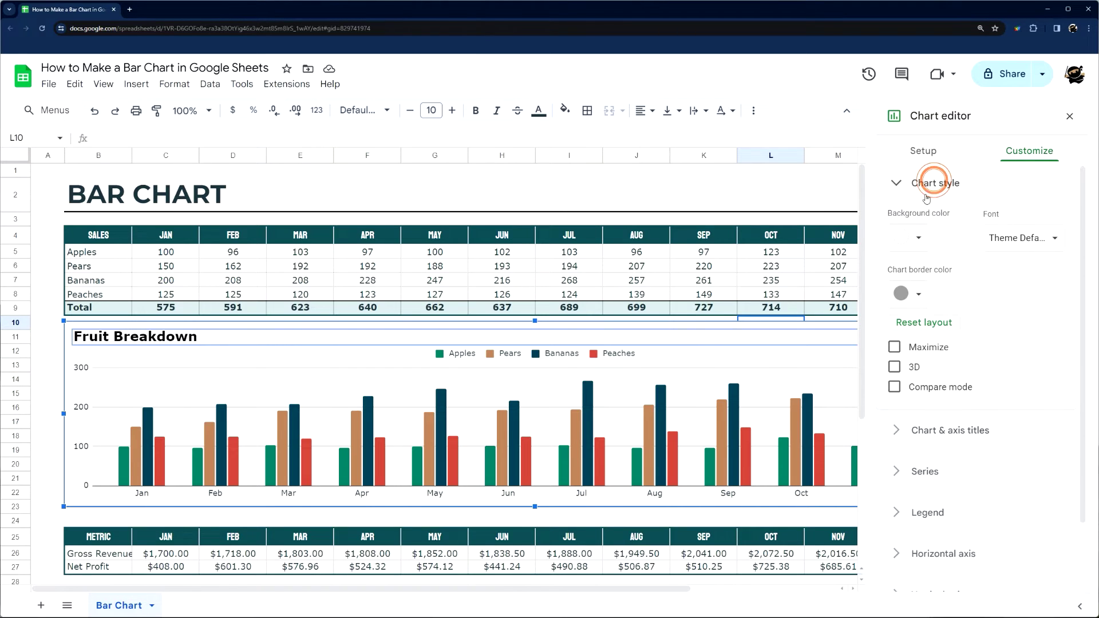
{"action": "left_click", "coordinate": [917, 238]}
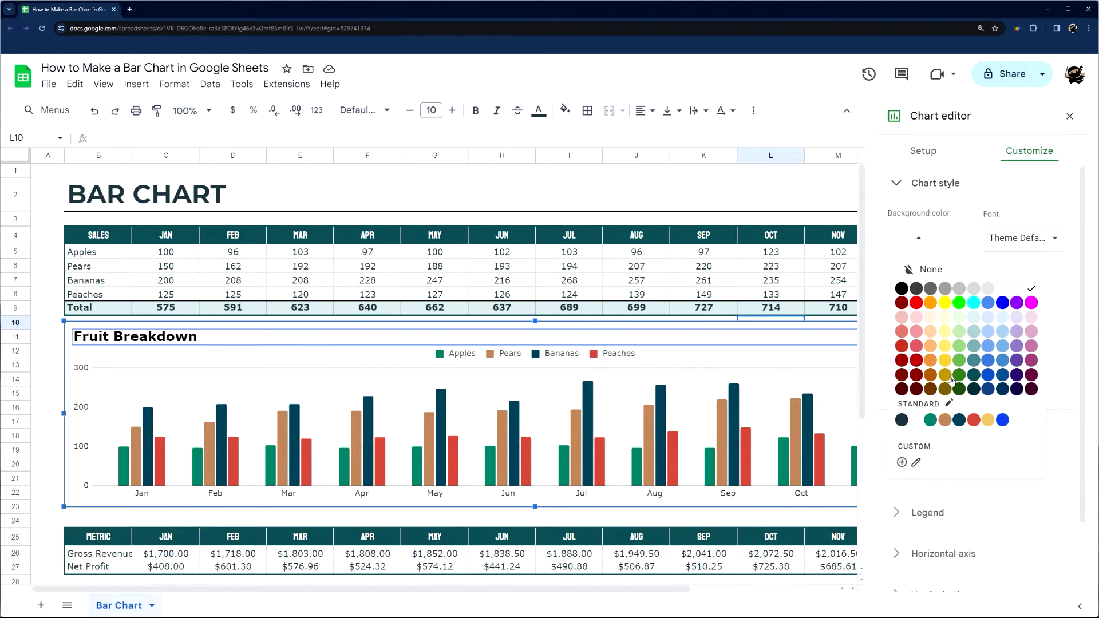
{"action": "left_click", "coordinate": [1017, 317]}
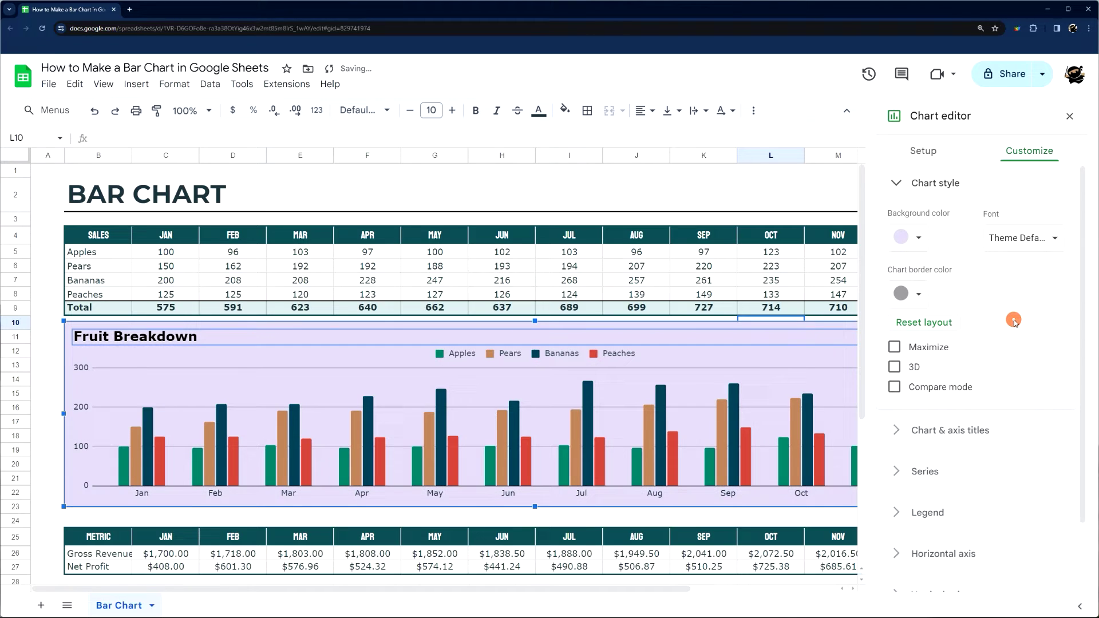
{"action": "left_click", "coordinate": [923, 247]}
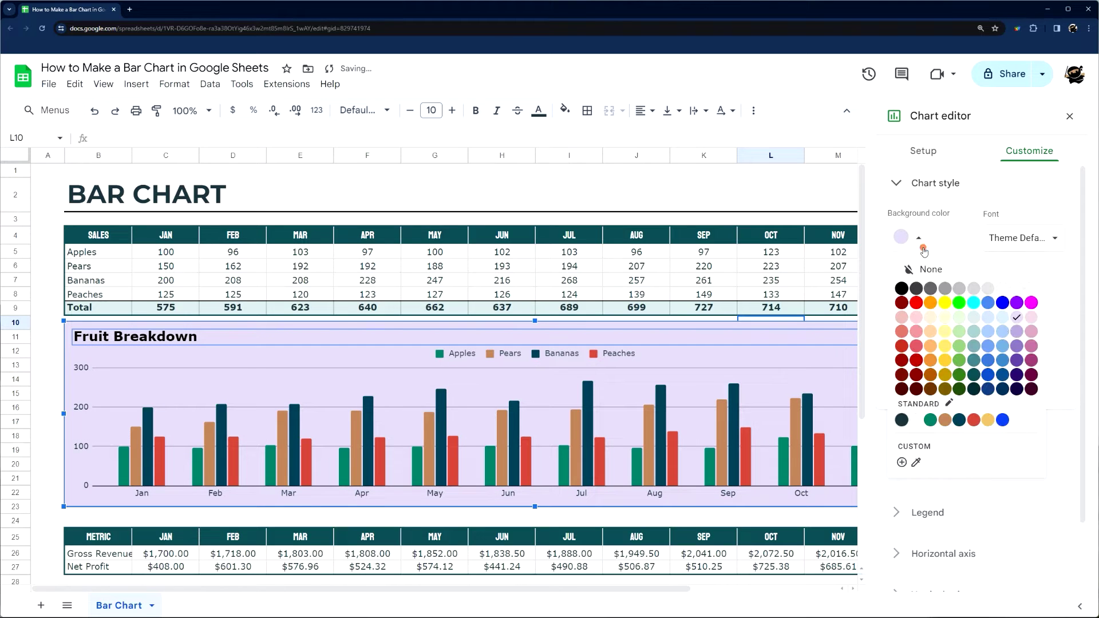
{"action": "left_click", "coordinate": [1003, 289]}
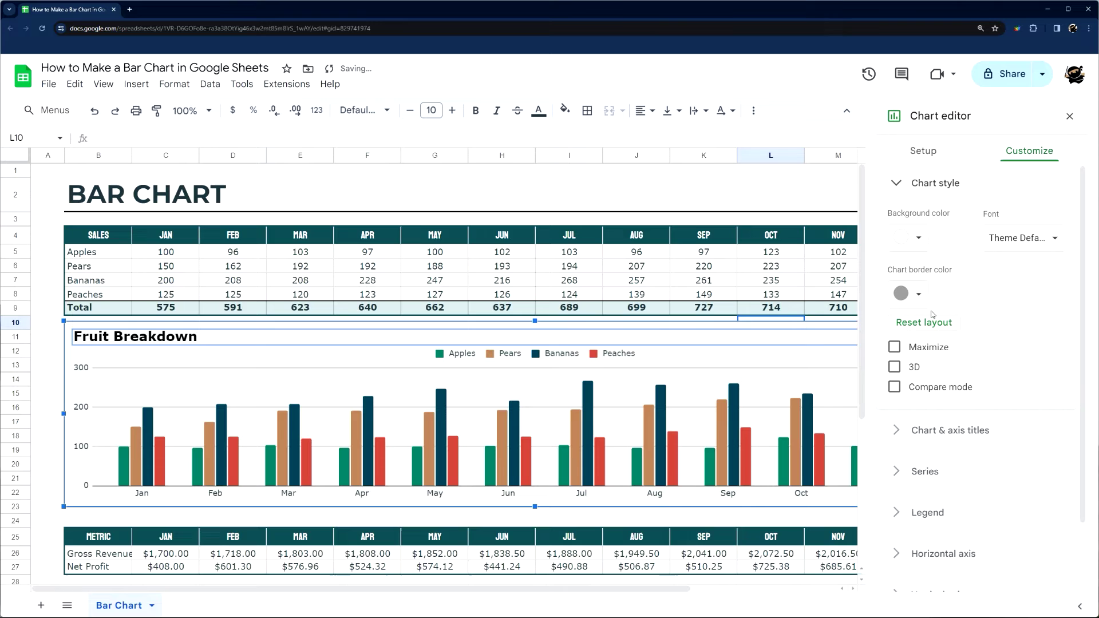
- Set the Fruit Breakdown chart's border colour to near-white
{"action": "left_click", "coordinate": [928, 292]}
{"action": "left_click", "coordinate": [997, 352]}
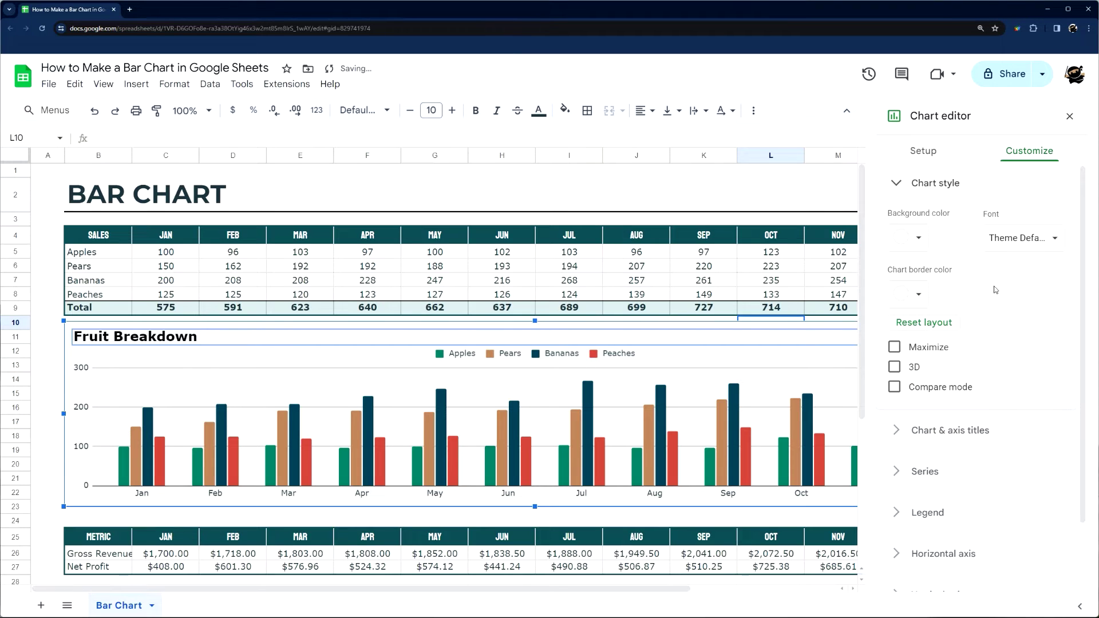
{"action": "left_click", "coordinate": [915, 303]}
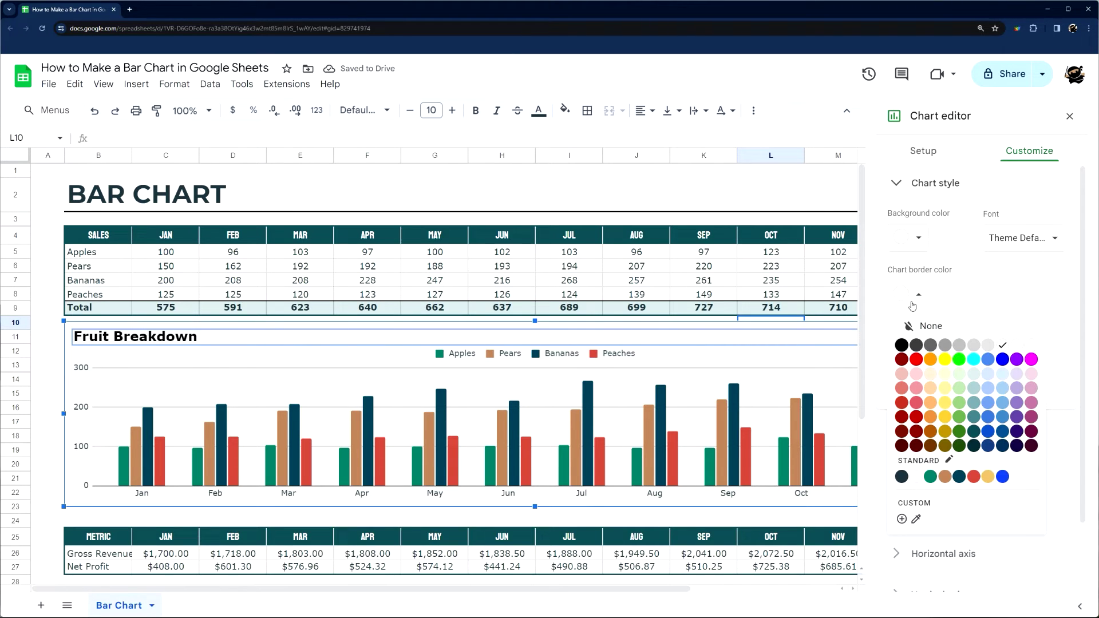
{"action": "left_click", "coordinate": [991, 292]}
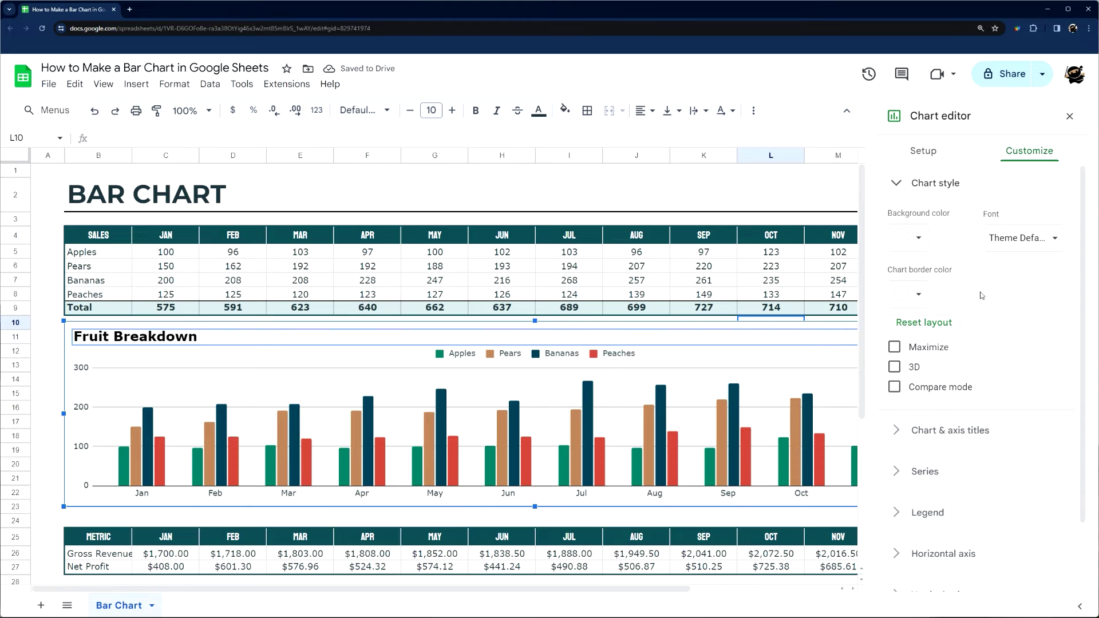
- Try Maximize, 3D and Compare mode on the chart, then switch each back off
{"action": "left_click", "coordinate": [894, 348]}
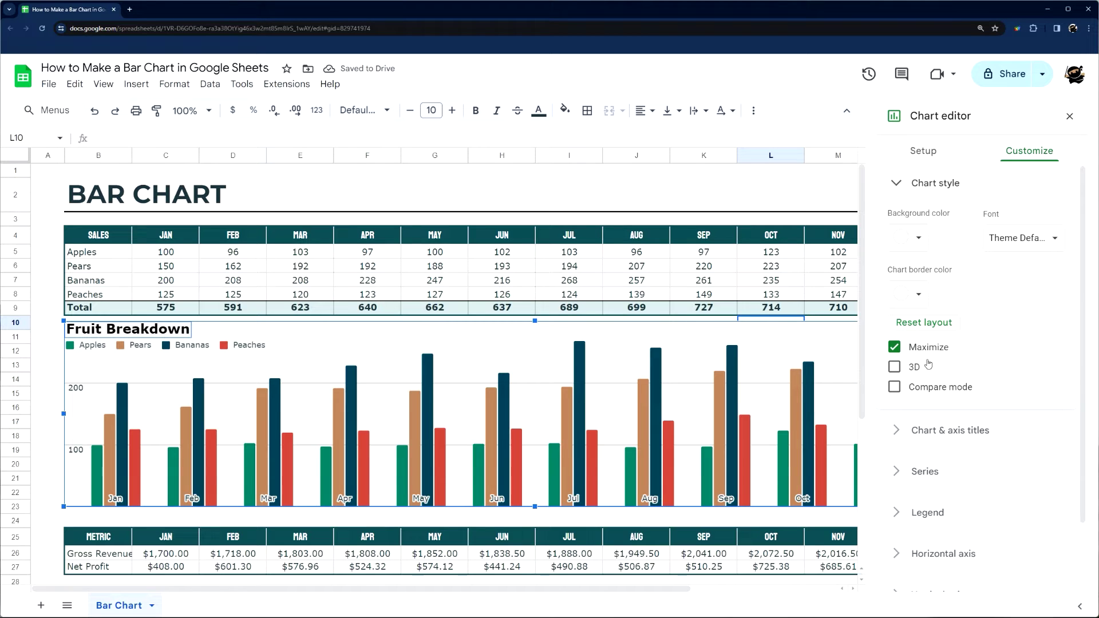
{"action": "left_click", "coordinate": [894, 347]}
{"action": "left_click", "coordinate": [894, 367]}
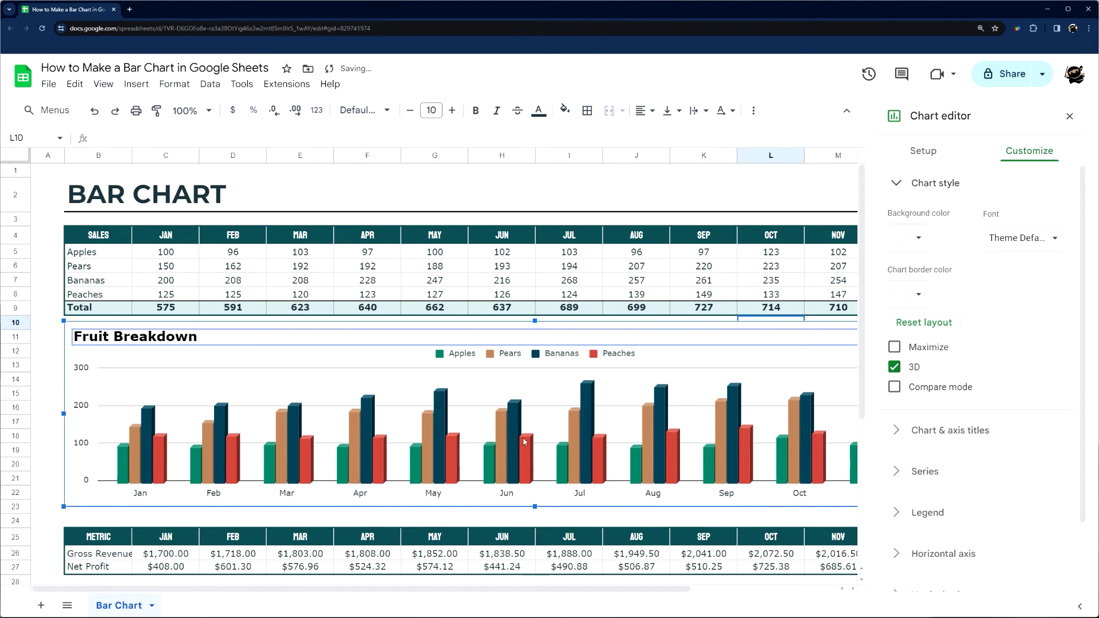
{"action": "left_click", "coordinate": [898, 369]}
{"action": "left_click", "coordinate": [894, 387]}
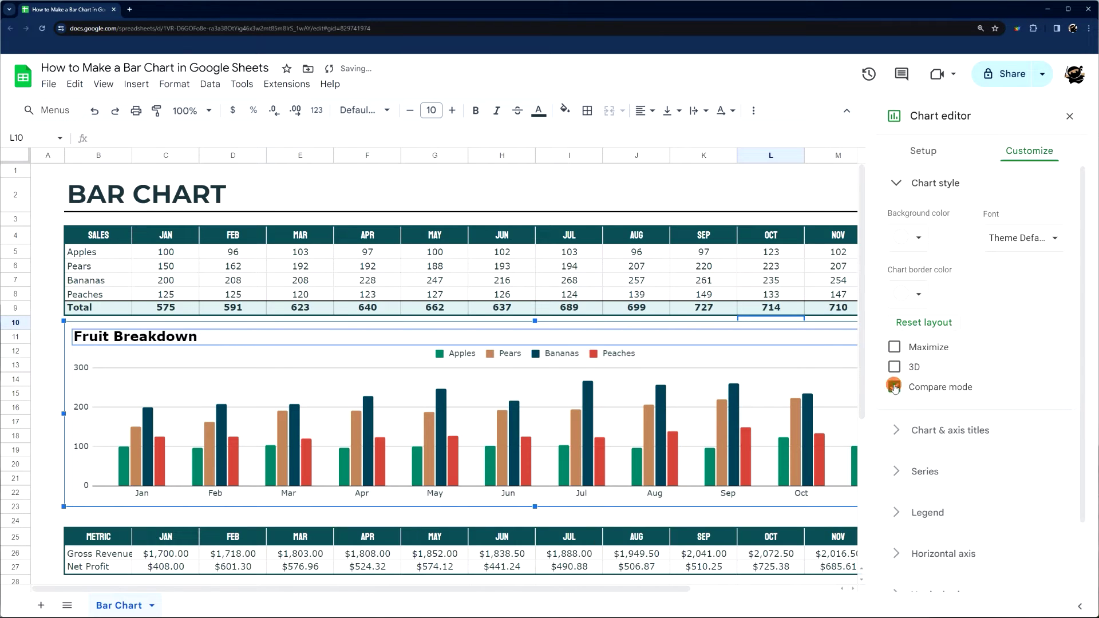
{"action": "left_click", "coordinate": [895, 388]}
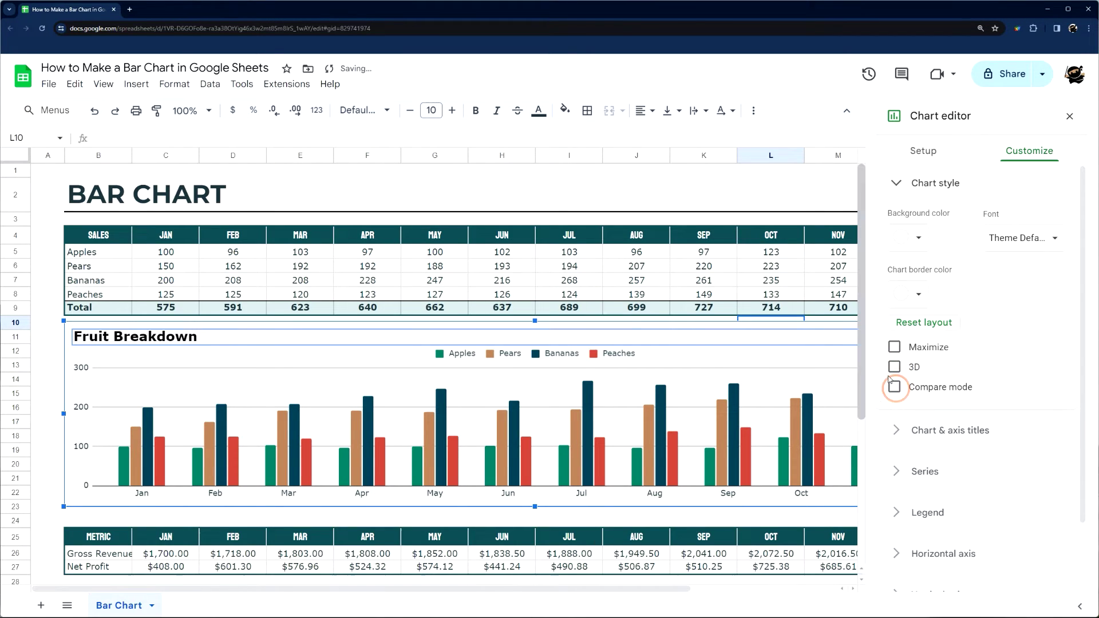
- Review the chart and axis title options, keeping the main chart title selected
{"action": "left_click", "coordinate": [911, 184]}
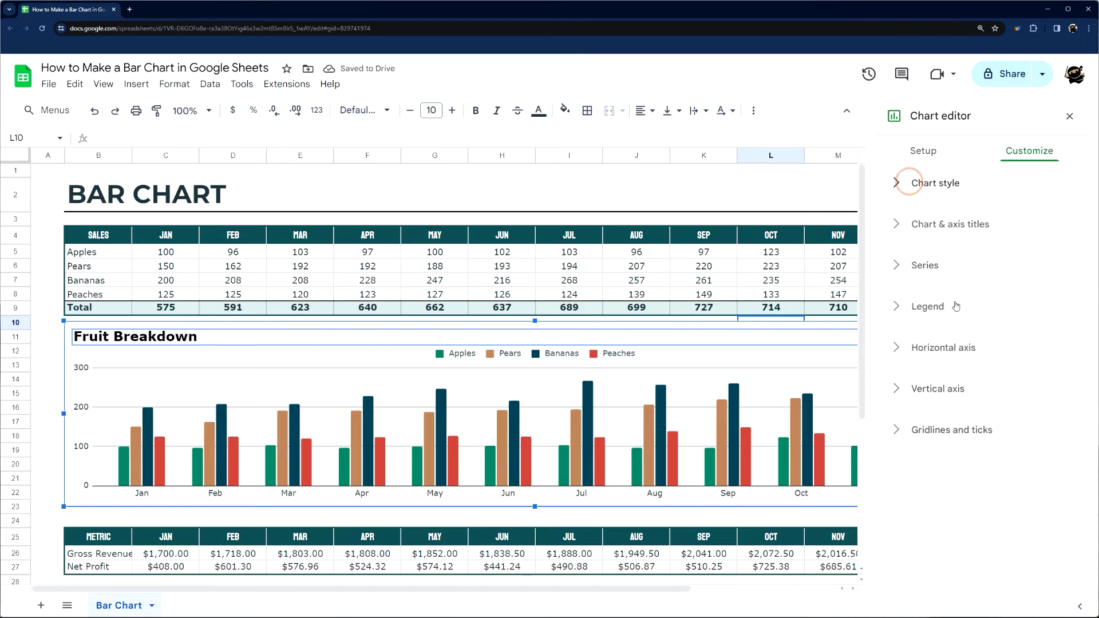
{"action": "left_click", "coordinate": [933, 225]}
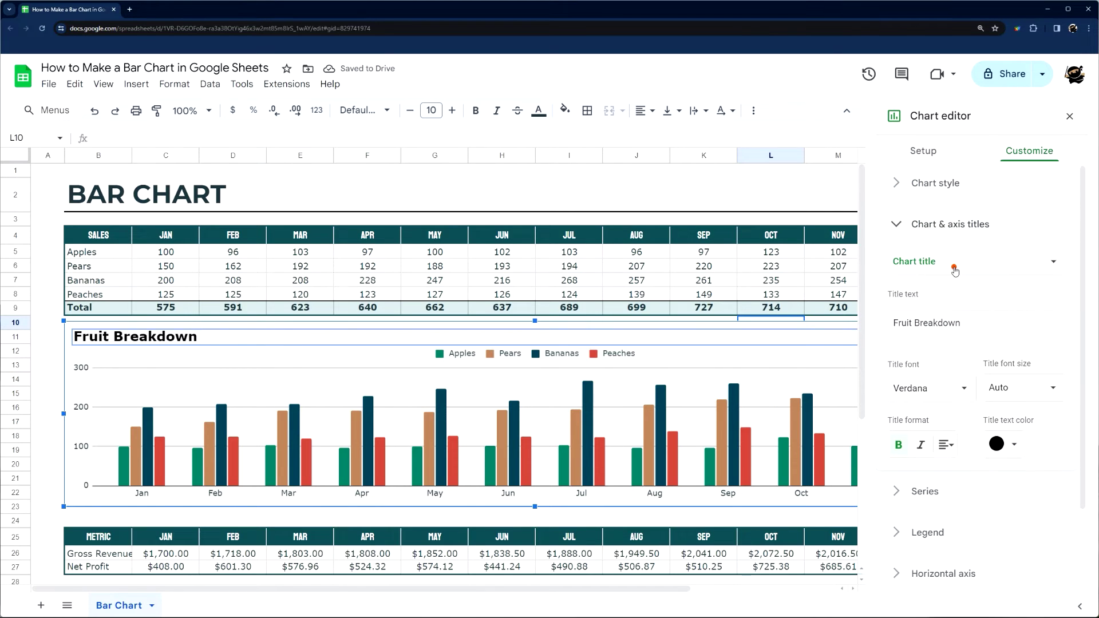
{"action": "left_click", "coordinate": [955, 269]}
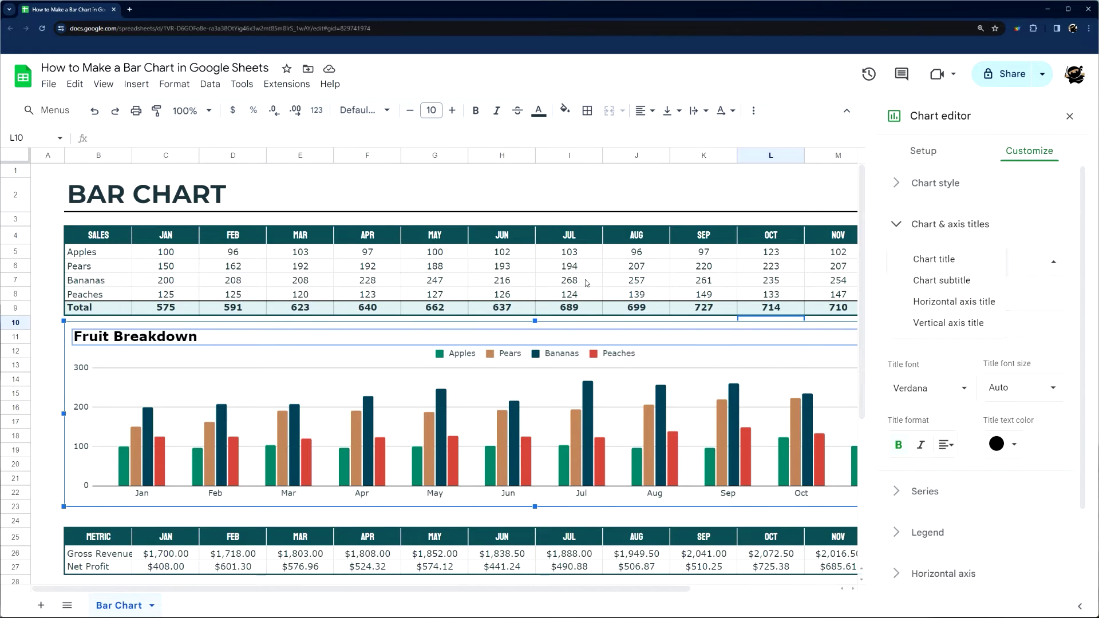
{"action": "left_click", "coordinate": [1049, 295]}
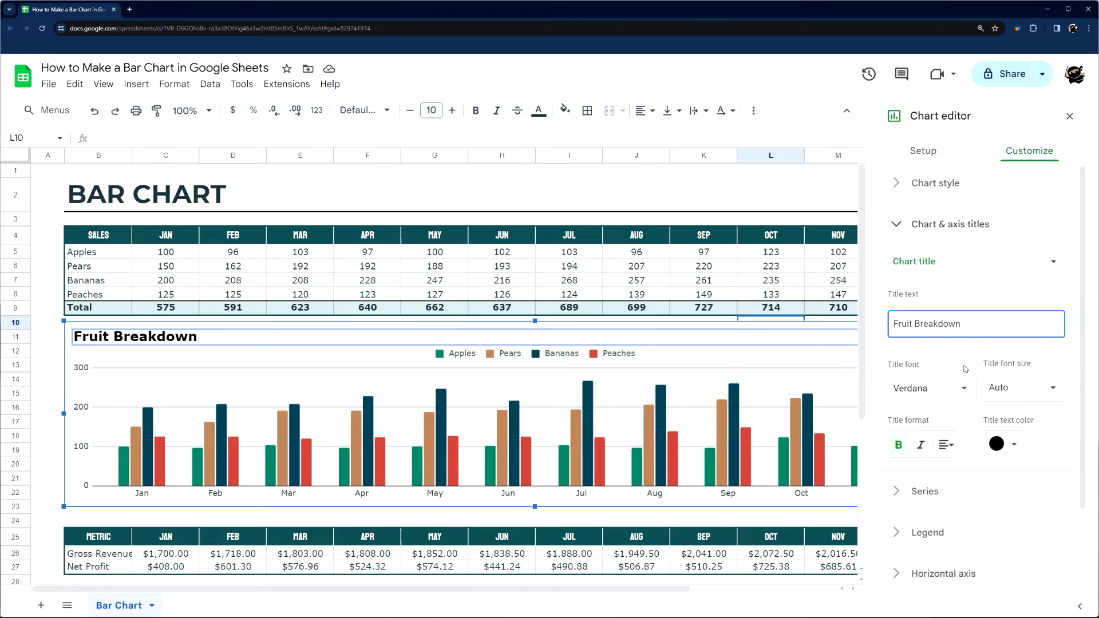
- In the Series options, look at the Apples series but keep formatting applied to all series
{"action": "scroll", "coordinate": [966, 369], "scroll_direction": "down", "scroll_amount": 2}
{"action": "left_click", "coordinate": [925, 387]}
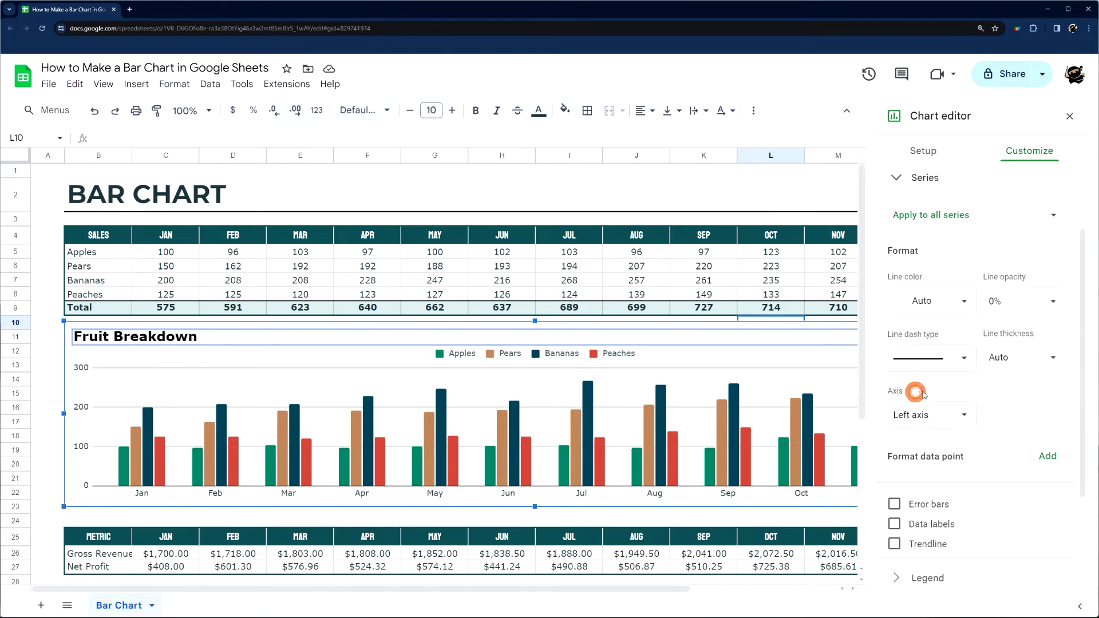
{"action": "scroll", "coordinate": [927, 201], "scroll_direction": "up", "scroll_amount": 2}
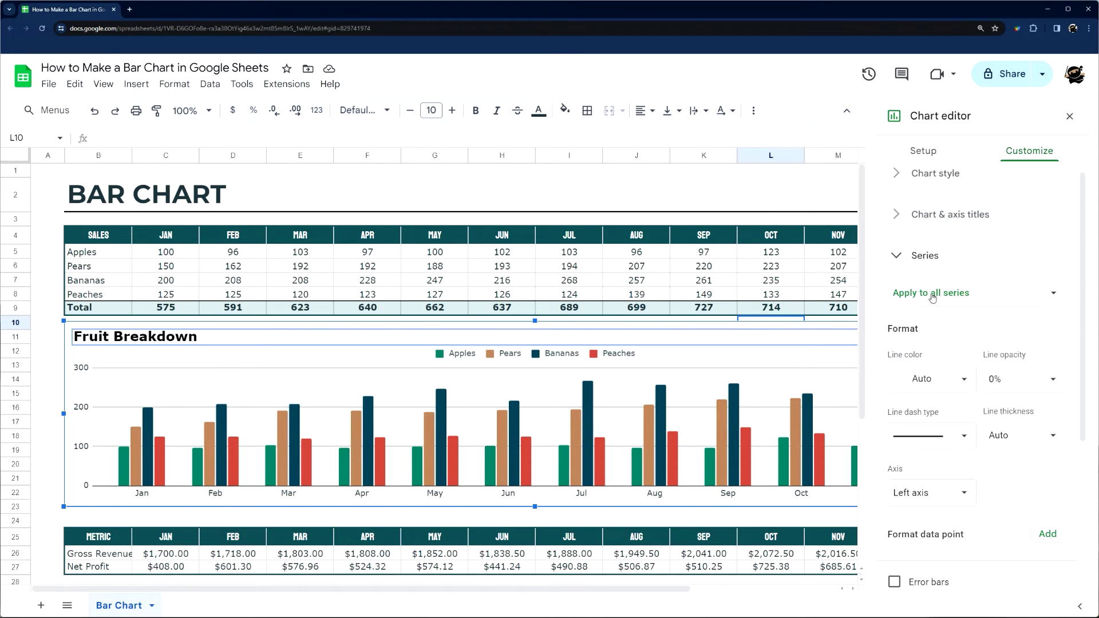
{"action": "left_click", "coordinate": [931, 292]}
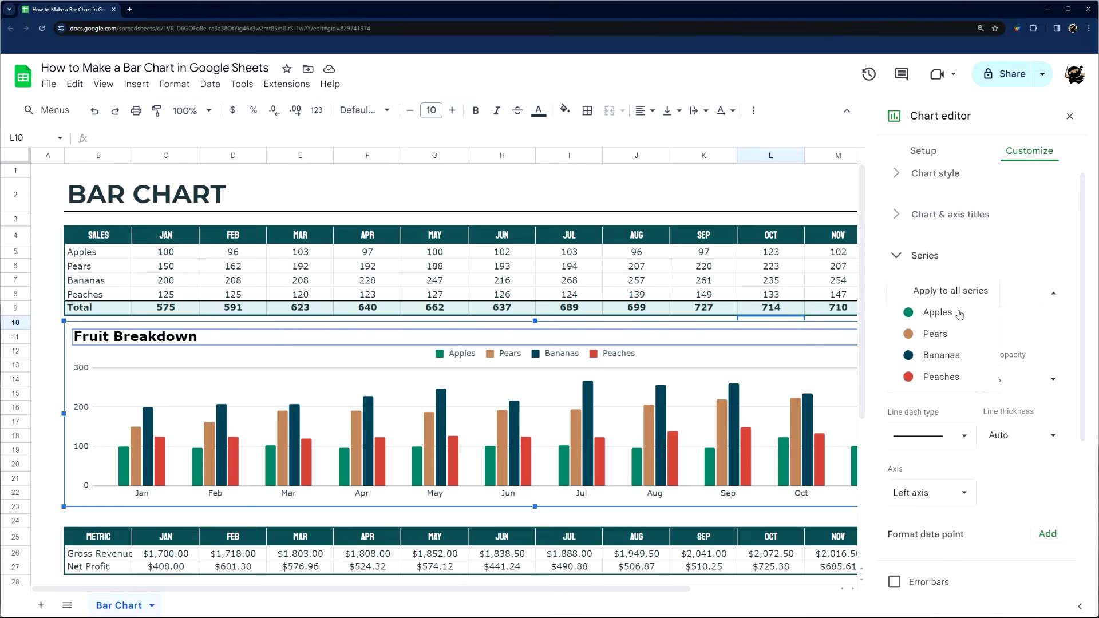
{"action": "left_click", "coordinate": [960, 314]}
{"action": "left_click", "coordinate": [925, 379]}
{"action": "left_click", "coordinate": [992, 308]}
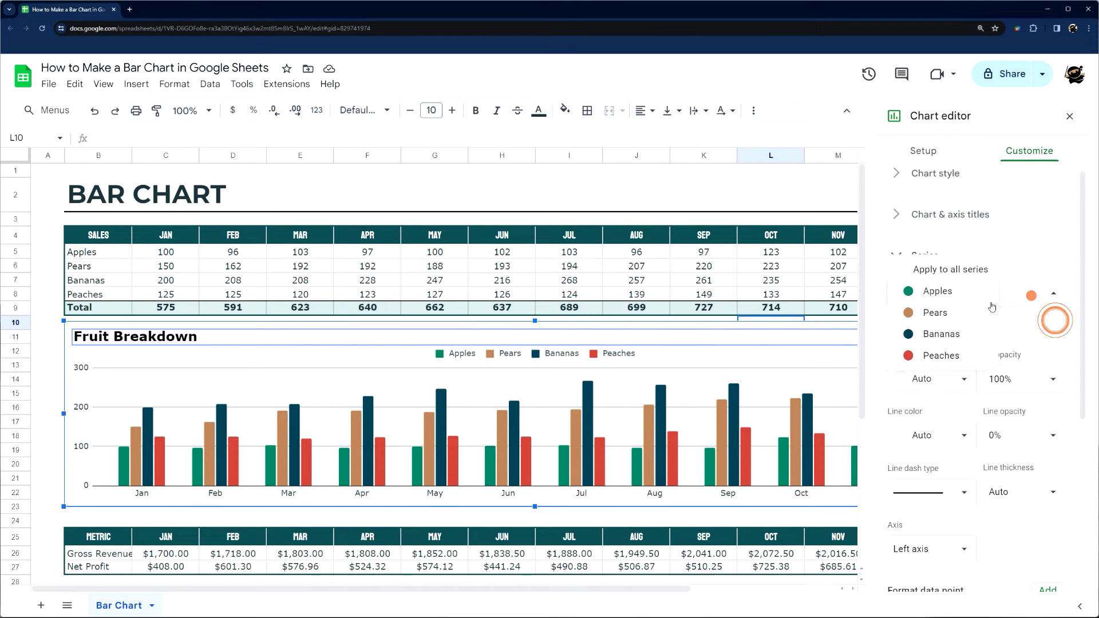
{"action": "left_click", "coordinate": [949, 269]}
{"action": "scroll", "coordinate": [925, 346], "scroll_direction": "down", "scroll_amount": 3}
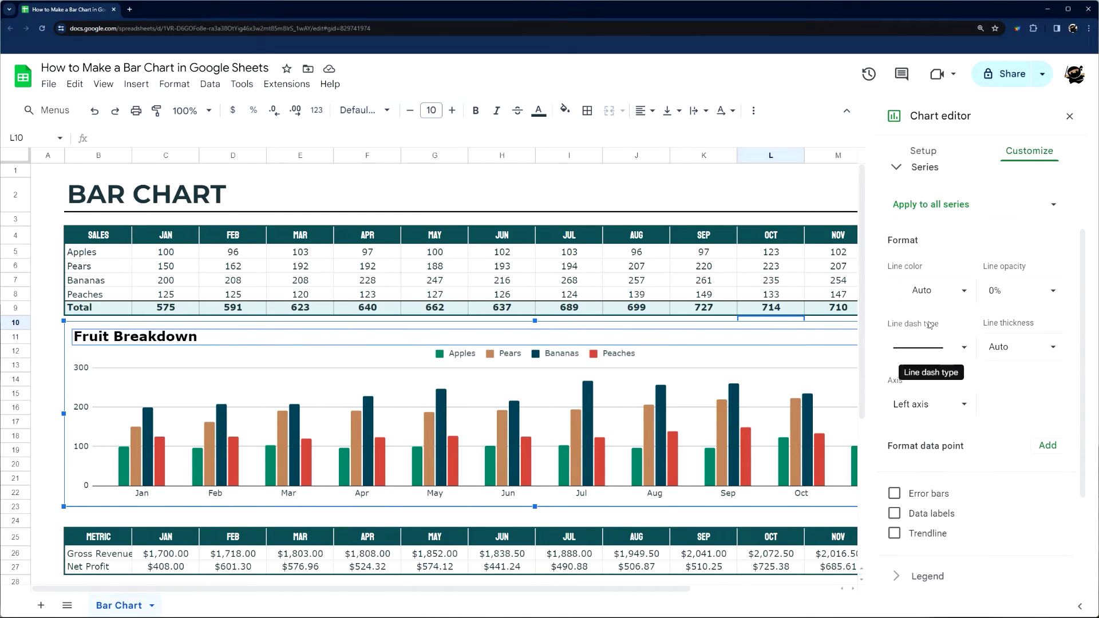
{"action": "scroll", "coordinate": [929, 325], "scroll_direction": "up", "scroll_amount": 3}
{"action": "left_click", "coordinate": [922, 290]}
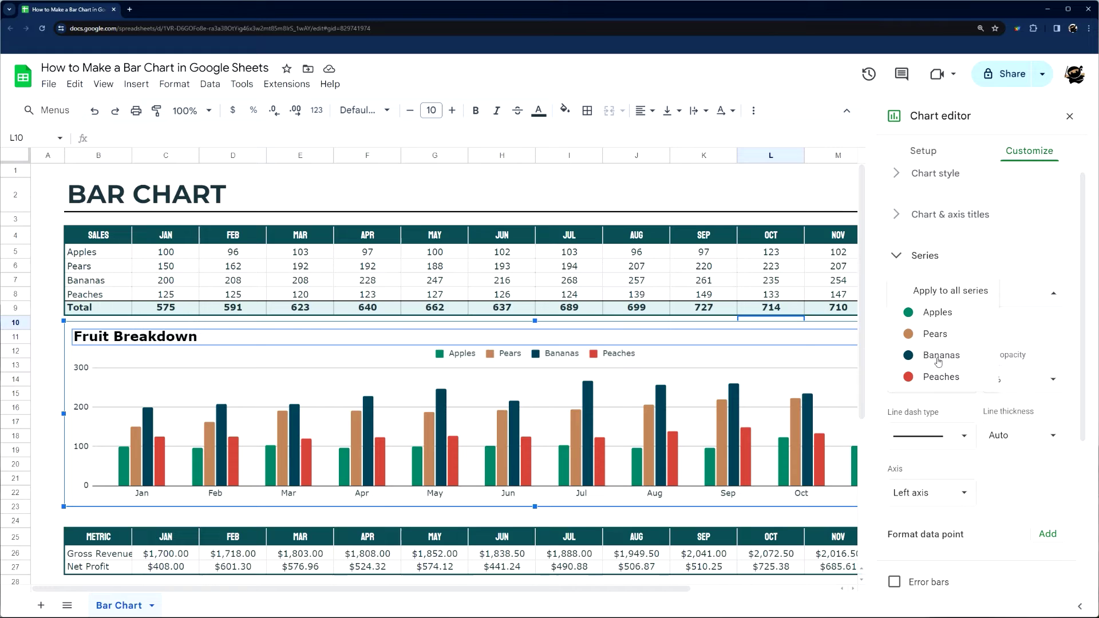
{"action": "left_click", "coordinate": [947, 291]}
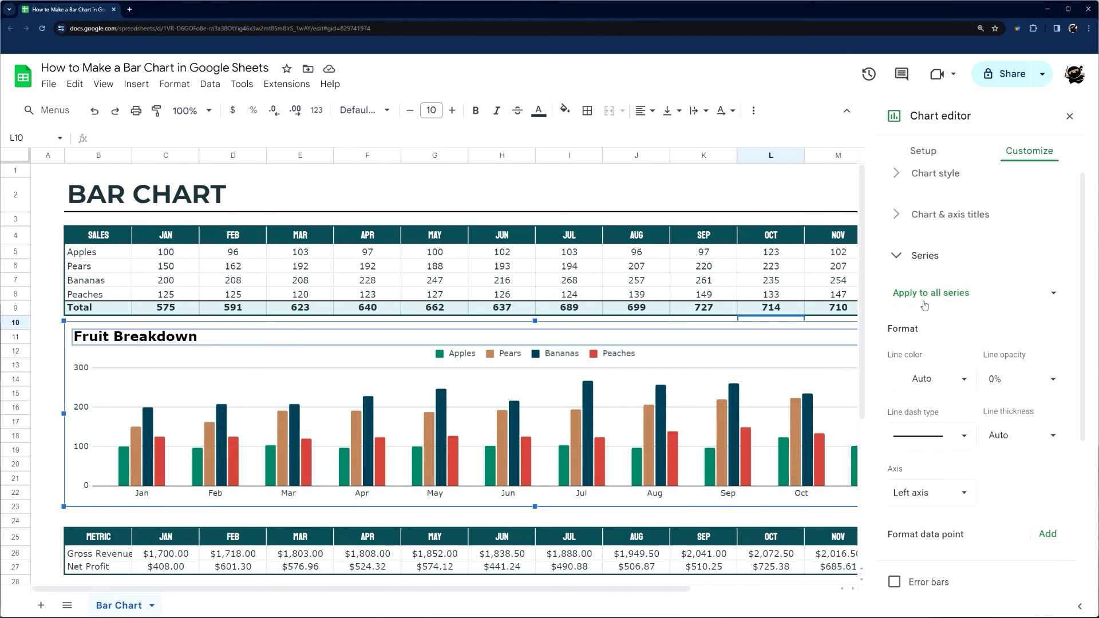
{"action": "left_click", "coordinate": [924, 302]}
{"action": "left_click", "coordinate": [932, 292]}
- Turn on data labels for all bars and set their position to Inside end
{"action": "scroll", "coordinate": [960, 386], "scroll_direction": "down", "scroll_amount": 3}
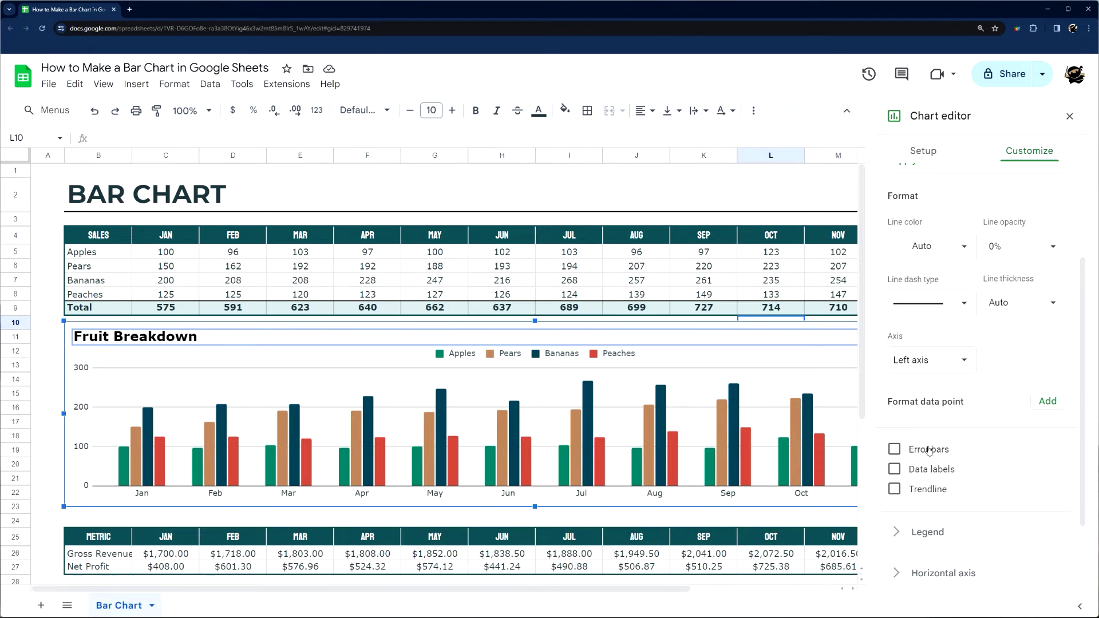
{"action": "left_click", "coordinate": [895, 471]}
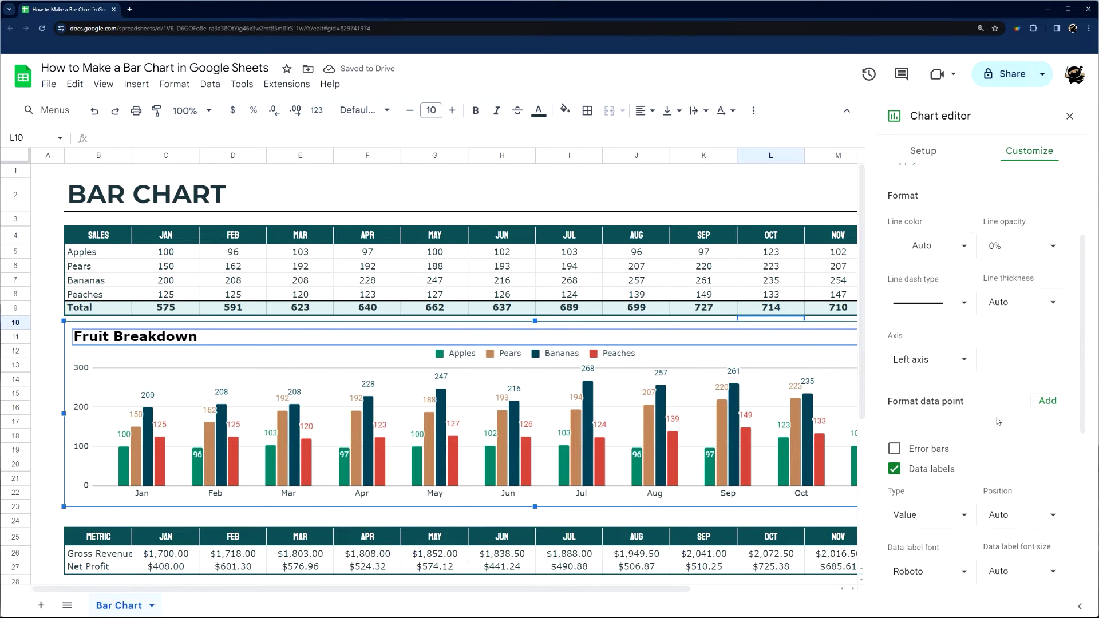
{"action": "scroll", "coordinate": [997, 352], "scroll_direction": "down", "scroll_amount": 3}
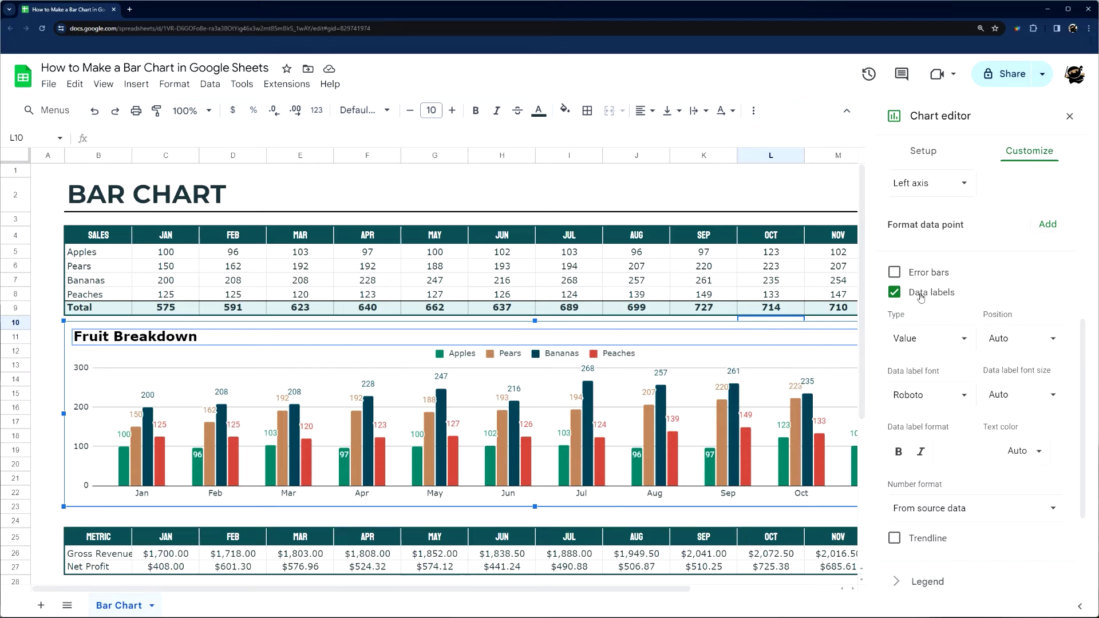
{"action": "scroll", "coordinate": [928, 351], "scroll_direction": "down", "scroll_amount": 1}
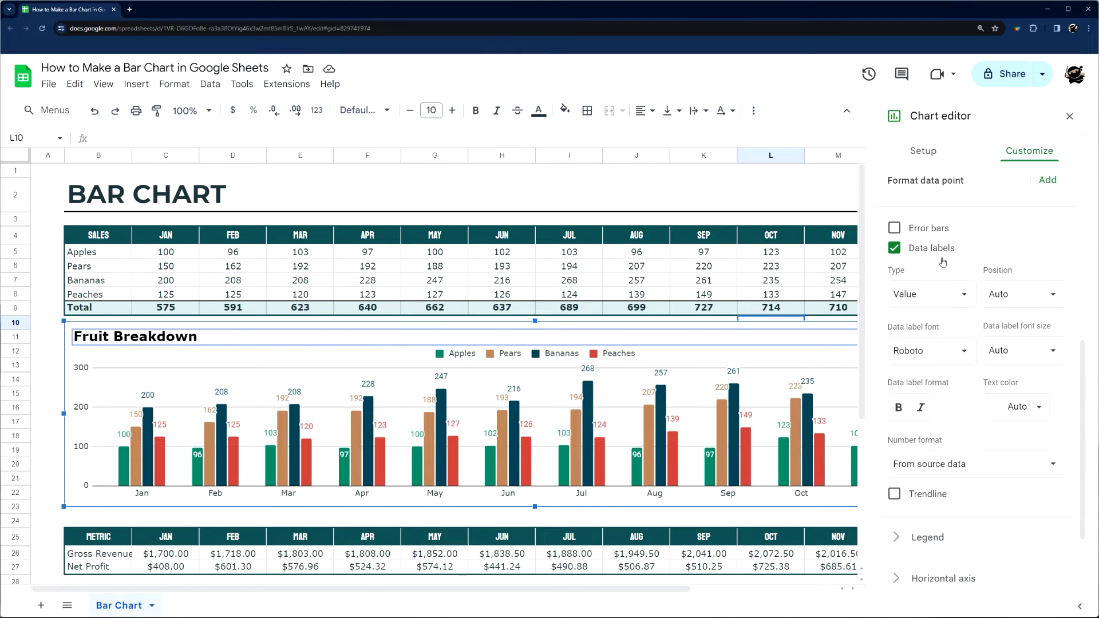
{"action": "left_click", "coordinate": [1014, 301]}
{"action": "left_click", "coordinate": [1022, 313]}
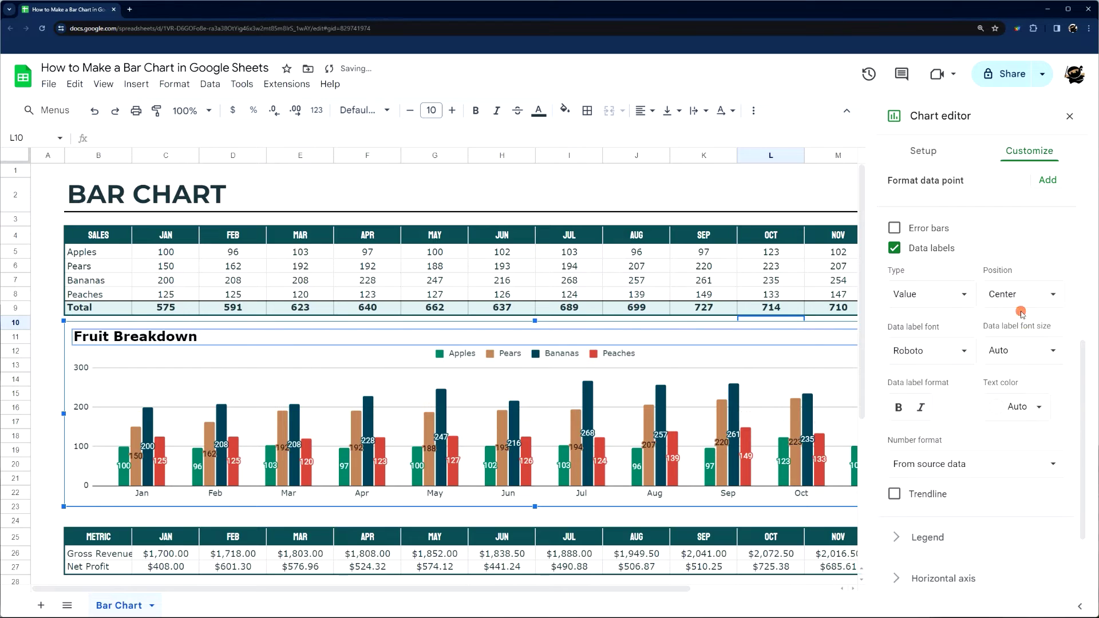
{"action": "left_click", "coordinate": [1016, 299]}
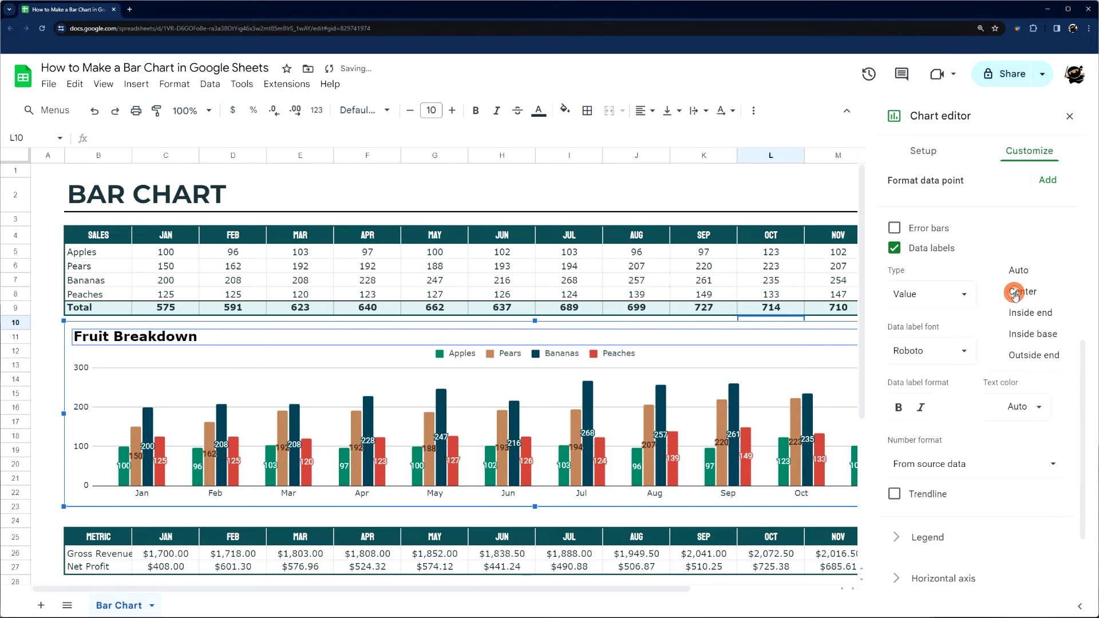
{"action": "left_click", "coordinate": [1025, 340]}
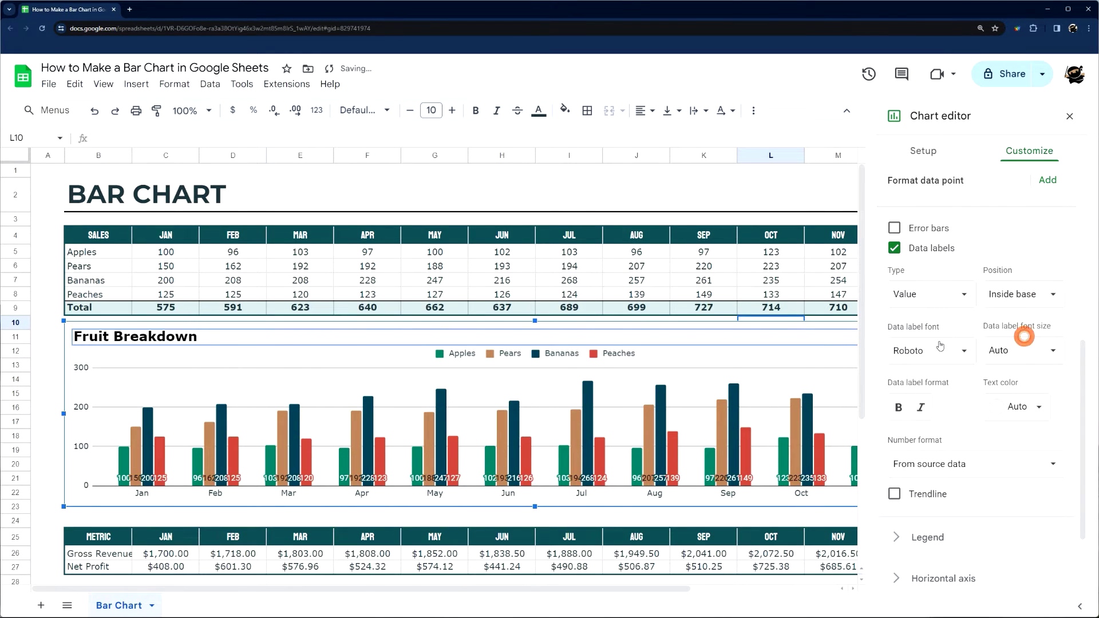
{"action": "left_click", "coordinate": [1021, 304]}
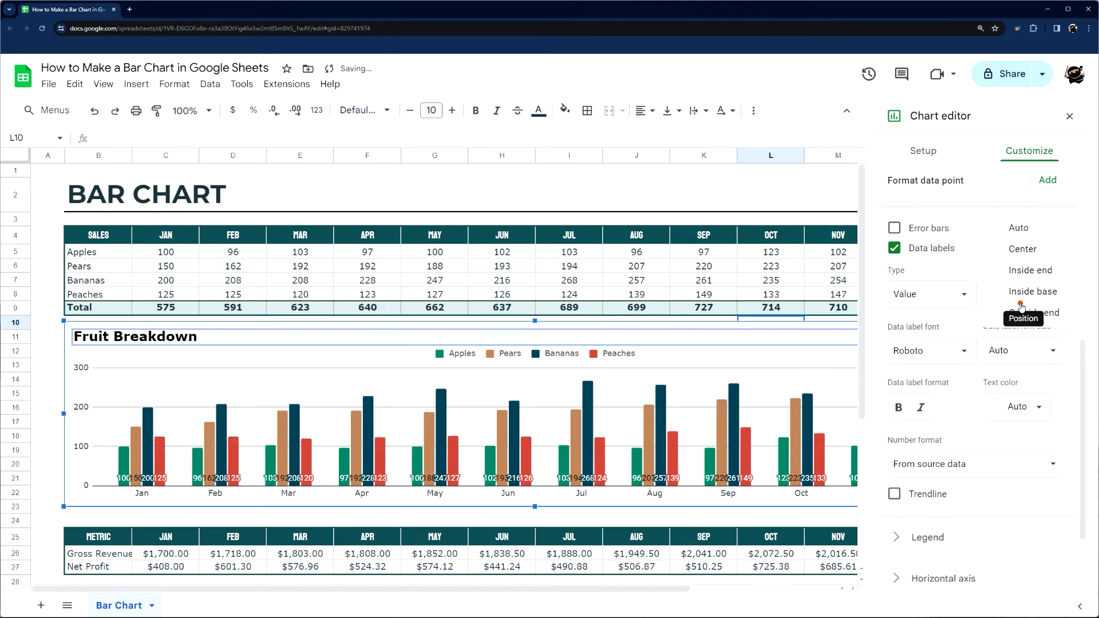
{"action": "left_click", "coordinate": [1026, 271]}
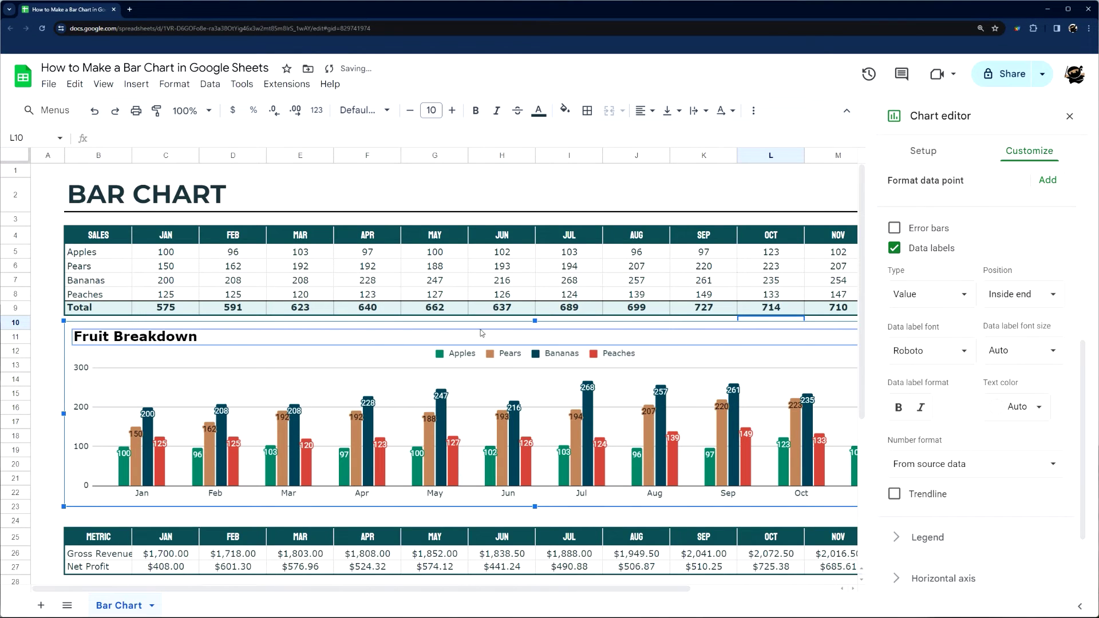
- Set the data labels to font size 6 in Sans Serif
{"action": "left_click", "coordinate": [1013, 350]}
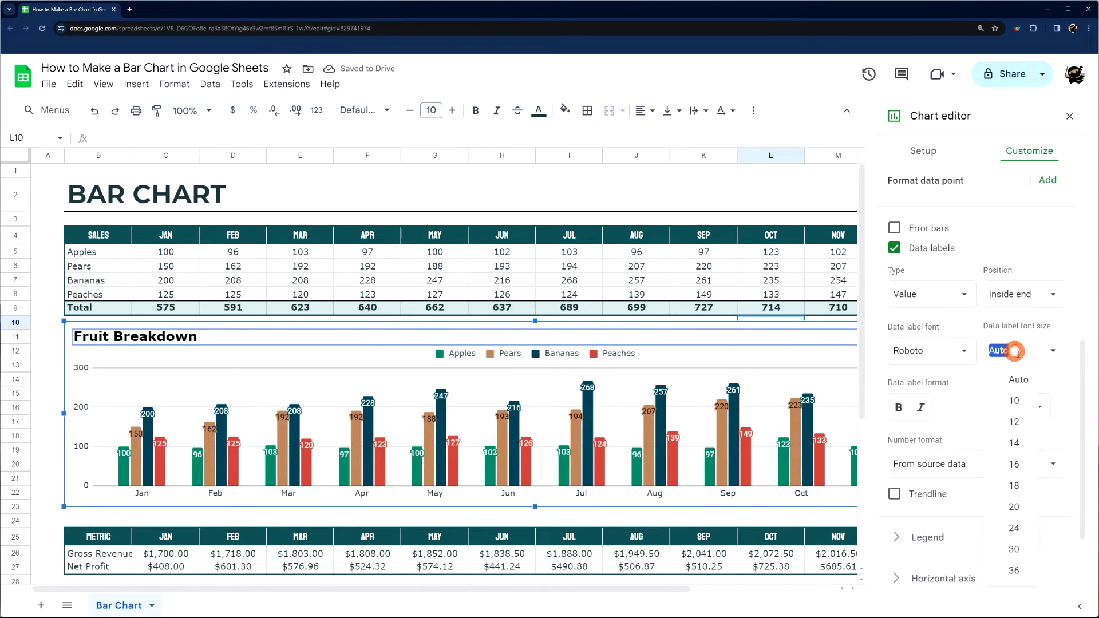
{"action": "left_click", "coordinate": [1011, 403]}
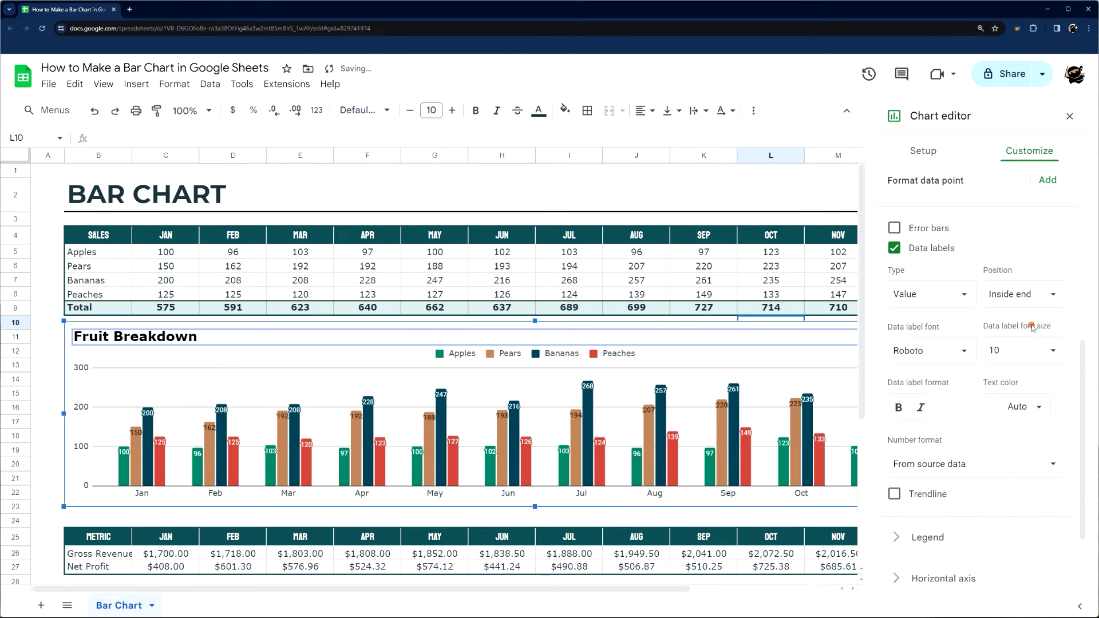
{"action": "left_click", "coordinate": [1051, 351]}
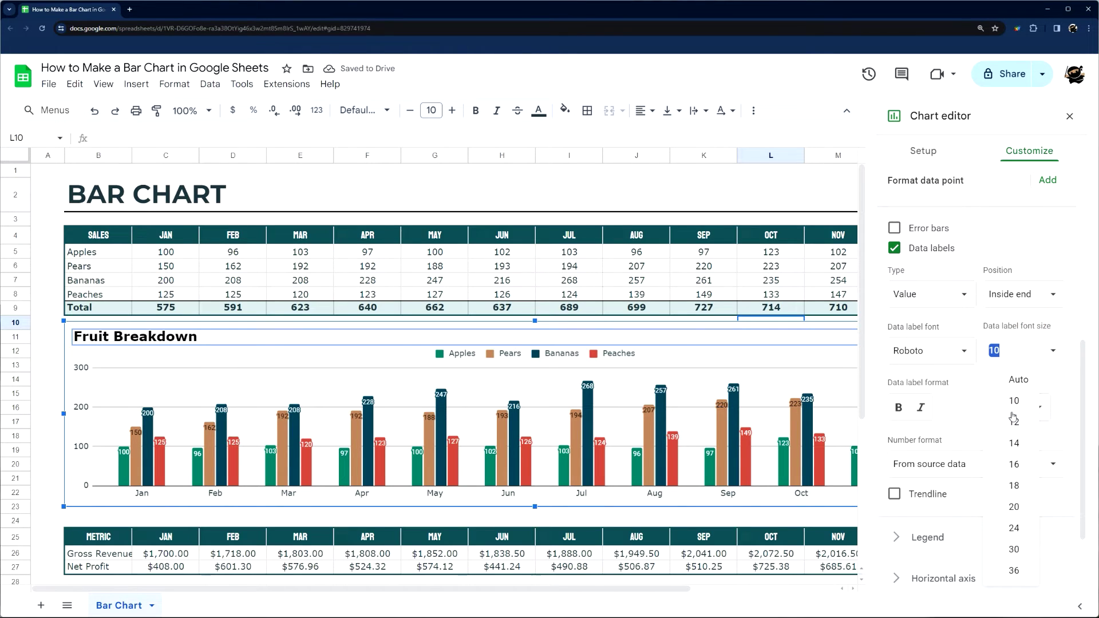
{"action": "type", "text": "6"}
{"action": "key", "text": "Return"}
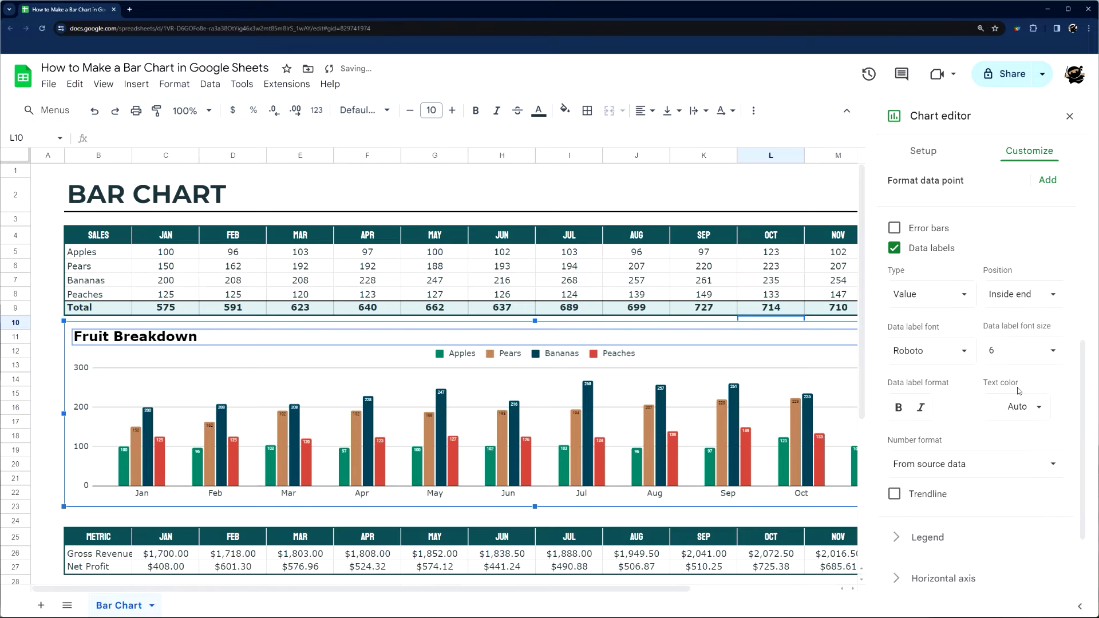
{"action": "left_click", "coordinate": [1015, 348]}
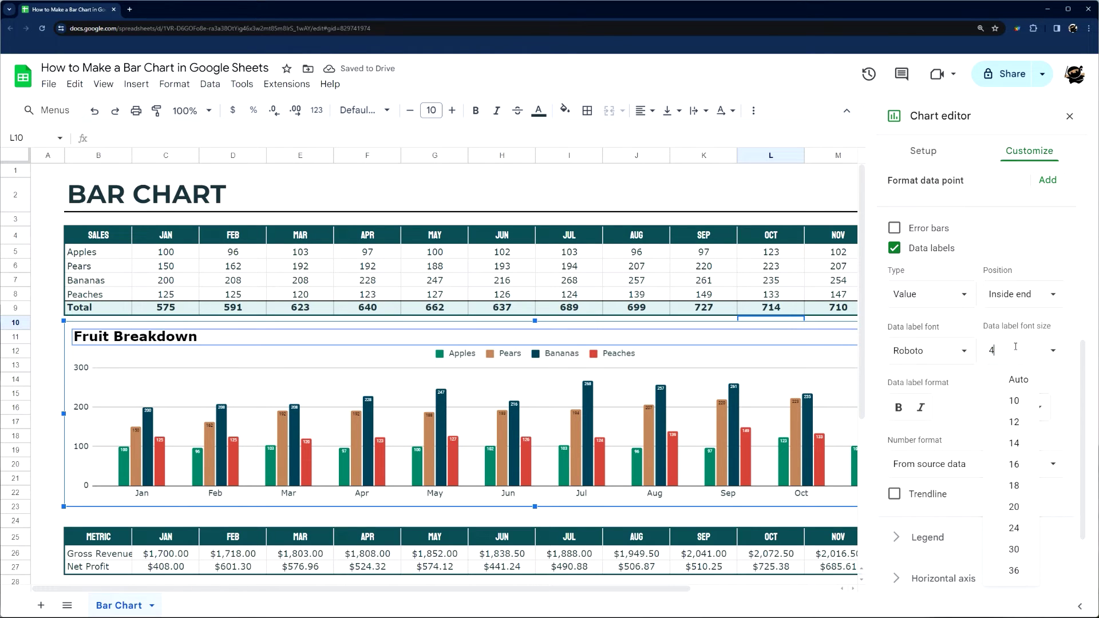
{"action": "key", "text": "Escape"}
{"action": "left_click", "coordinate": [1016, 348]}
{"action": "left_click", "coordinate": [952, 350]}
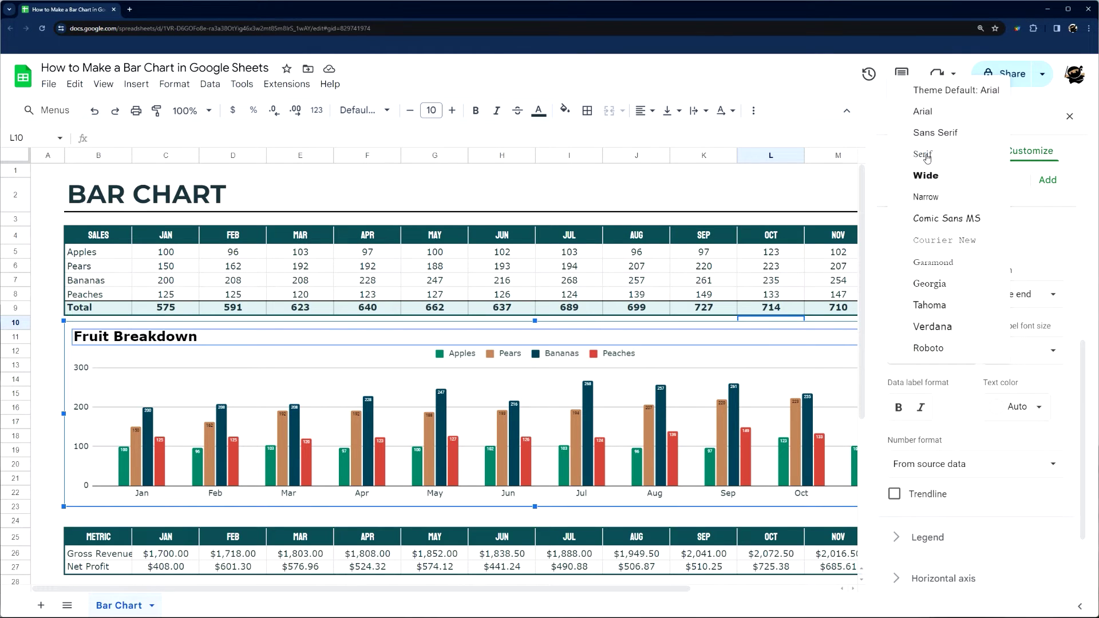
{"action": "left_click", "coordinate": [936, 135]}
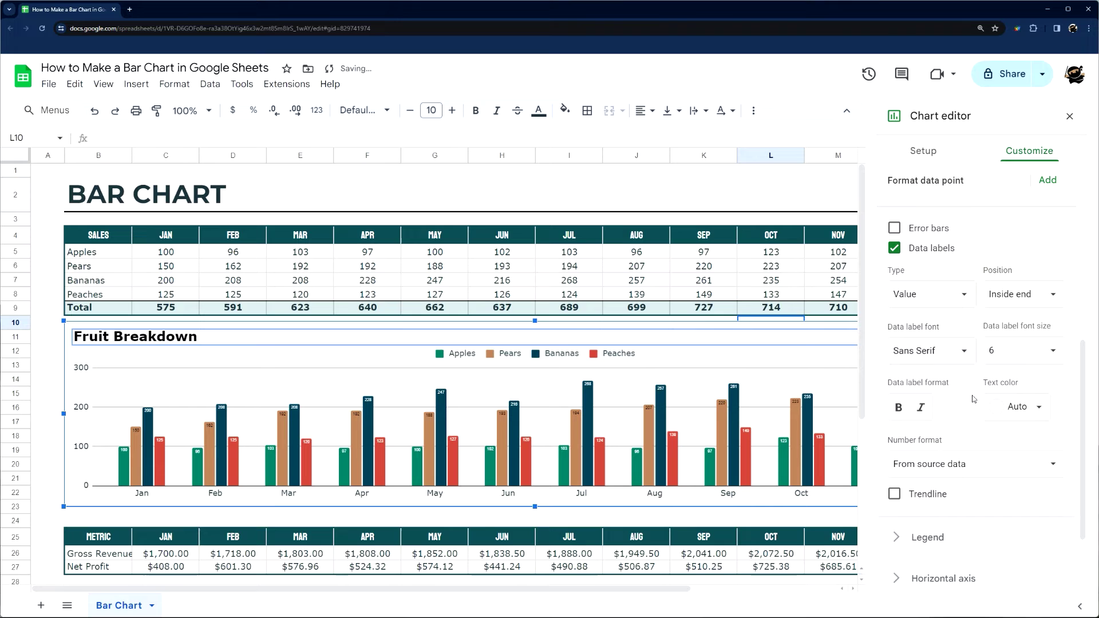
- Check the label colour, bold and number format options, leaving them unchanged
{"action": "left_click", "coordinate": [1017, 408]}
{"action": "left_click", "coordinate": [973, 421]}
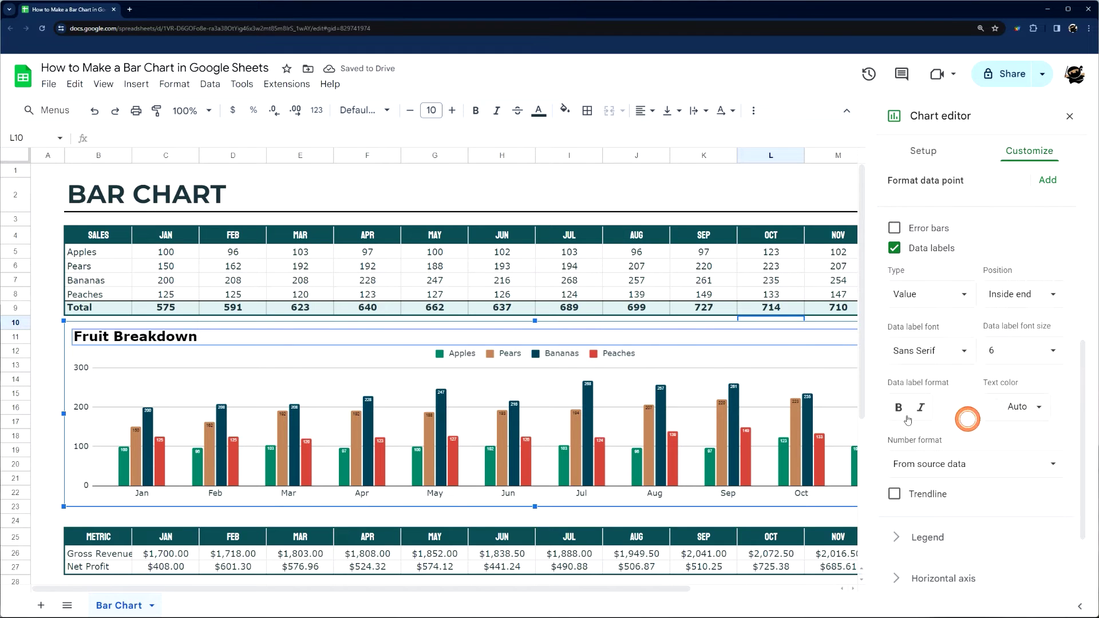
{"action": "left_click", "coordinate": [899, 411]}
{"action": "left_click", "coordinate": [899, 411]}
{"action": "left_click", "coordinate": [960, 465]}
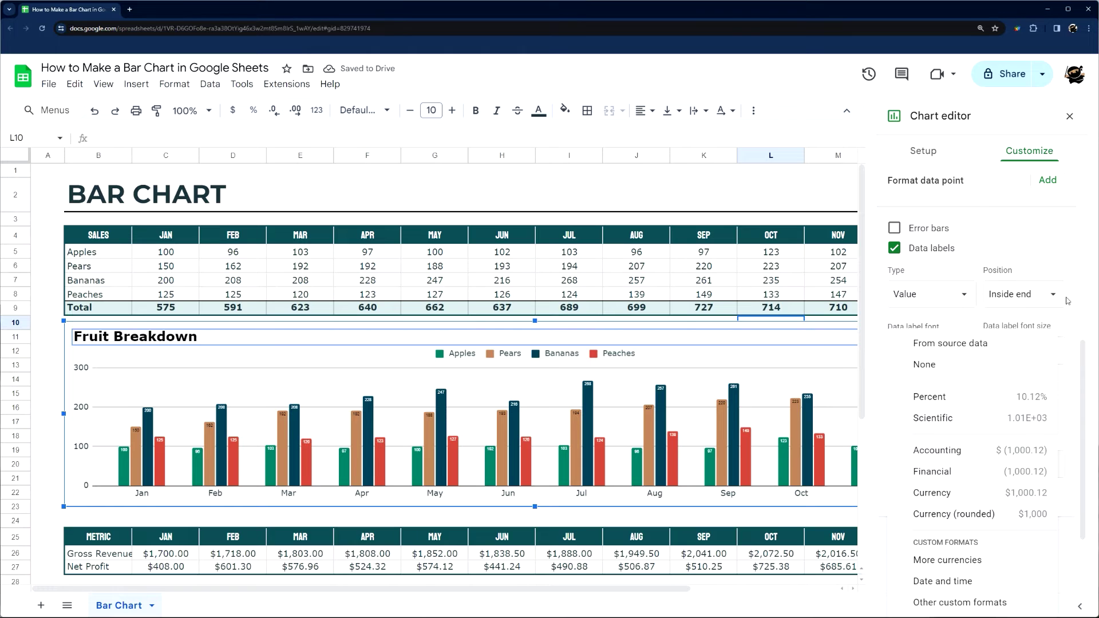
{"action": "left_click", "coordinate": [1064, 237]}
- Try adding error bars to the chart, then remove them again
{"action": "left_click", "coordinate": [1062, 236]}
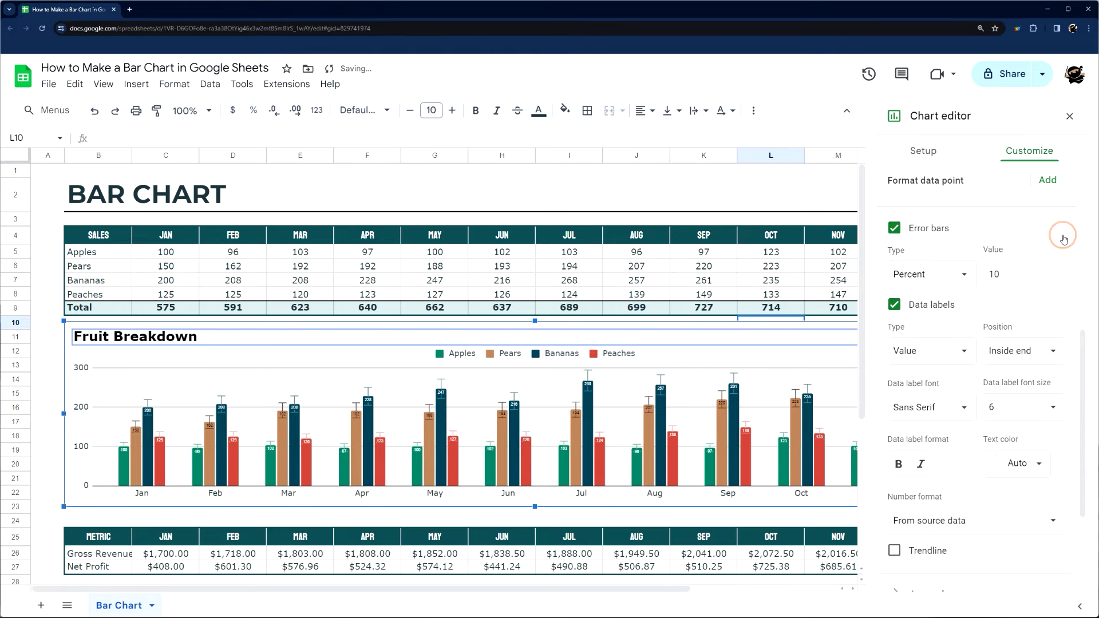
{"action": "left_click", "coordinate": [927, 229]}
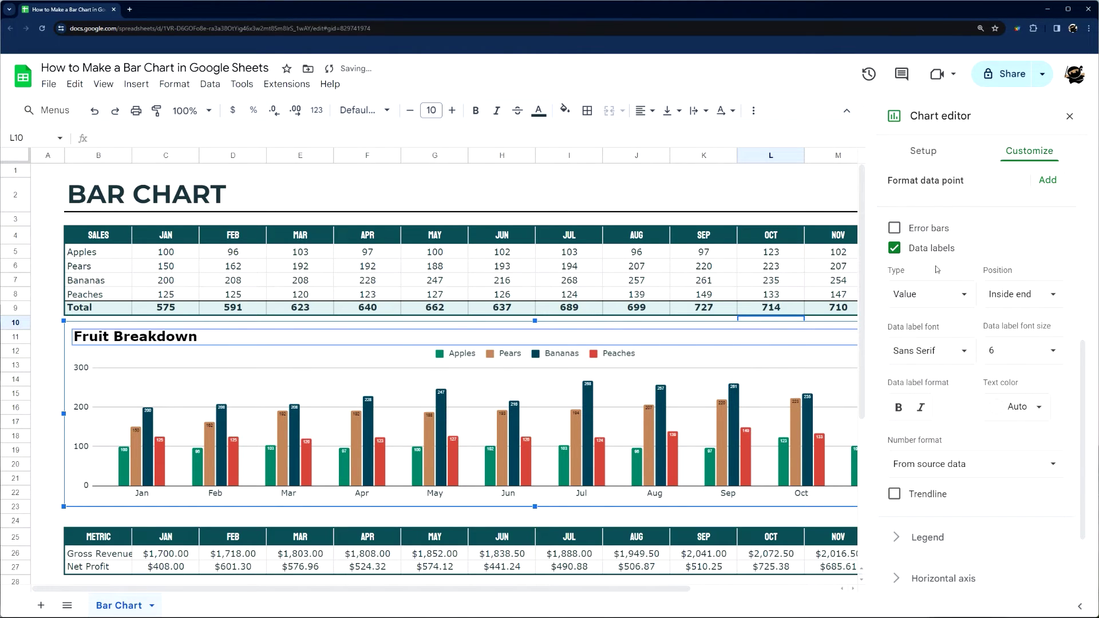
{"action": "scroll", "coordinate": [939, 385], "scroll_direction": "down", "scroll_amount": 3}
{"action": "scroll", "coordinate": [914, 269], "scroll_direction": "up", "scroll_amount": 4}
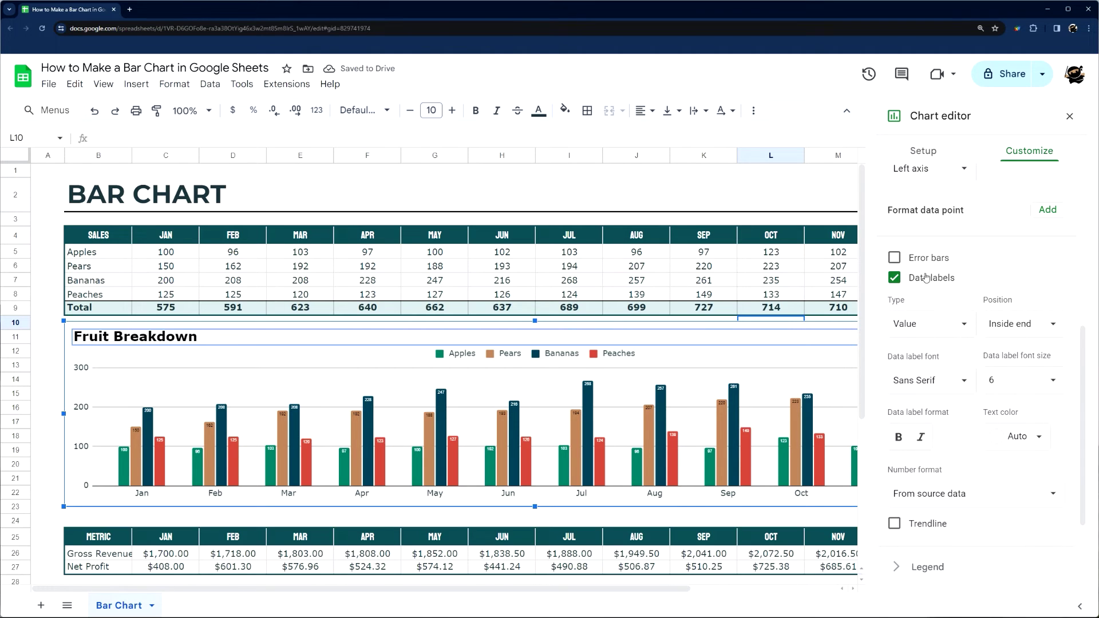
{"action": "left_click", "coordinate": [924, 257]}
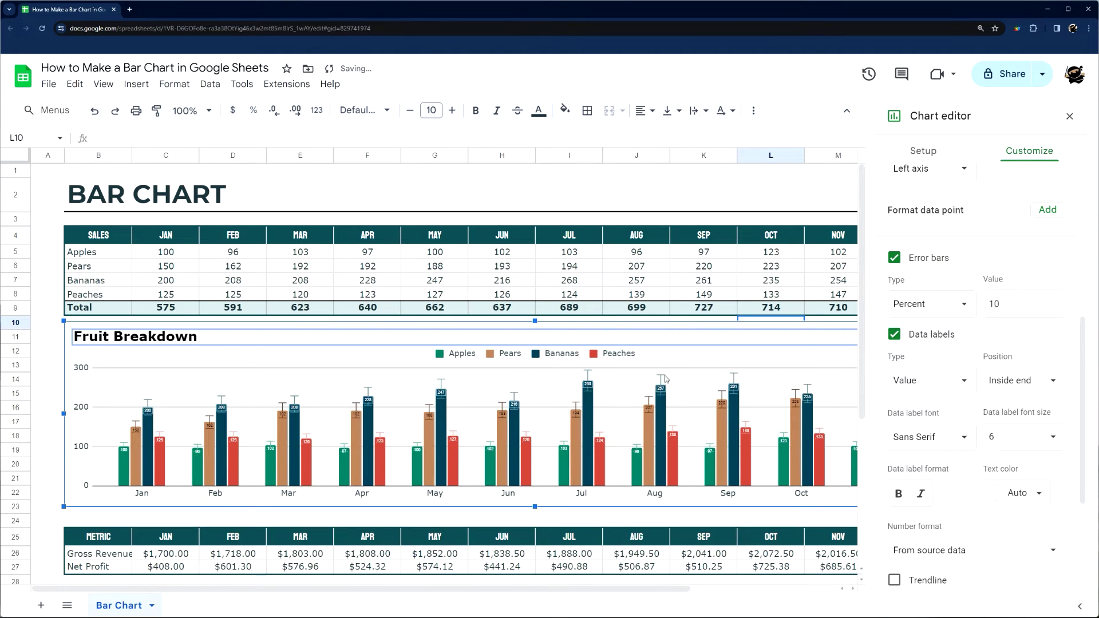
{"action": "left_click", "coordinate": [895, 257]}
{"action": "scroll", "coordinate": [961, 201], "scroll_direction": "up", "scroll_amount": 5}
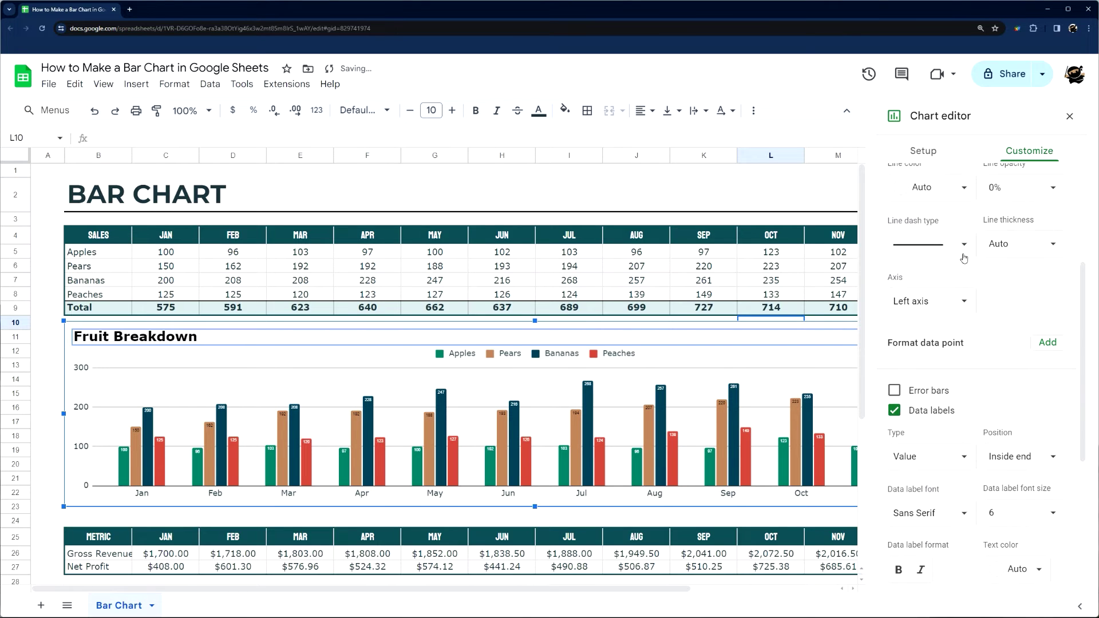
{"action": "left_click", "coordinate": [935, 268]}
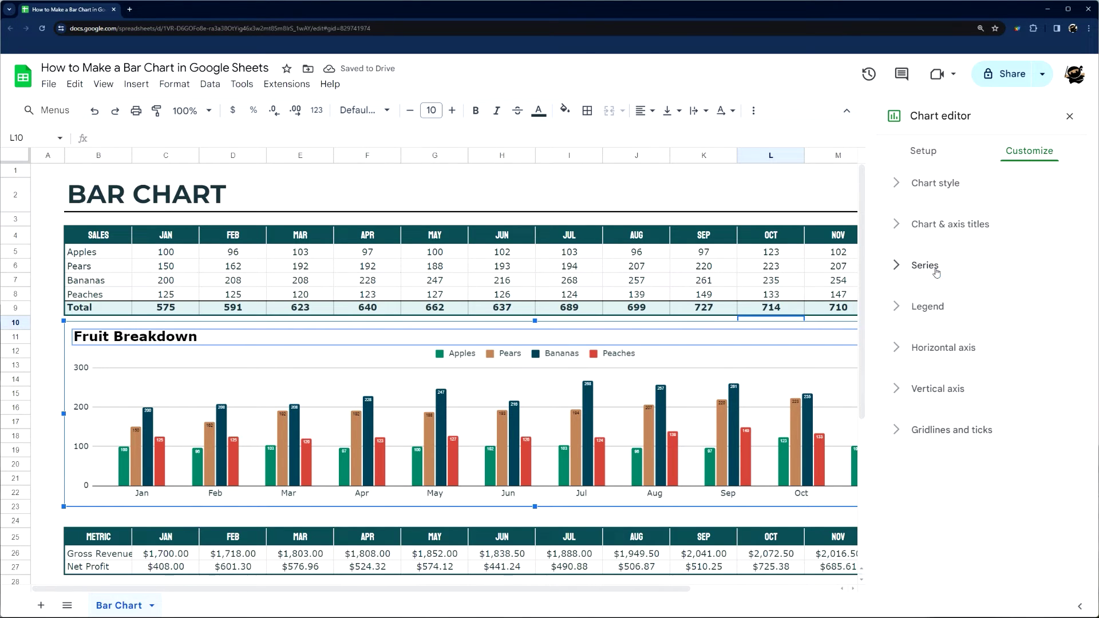
{"action": "left_click", "coordinate": [927, 307]}
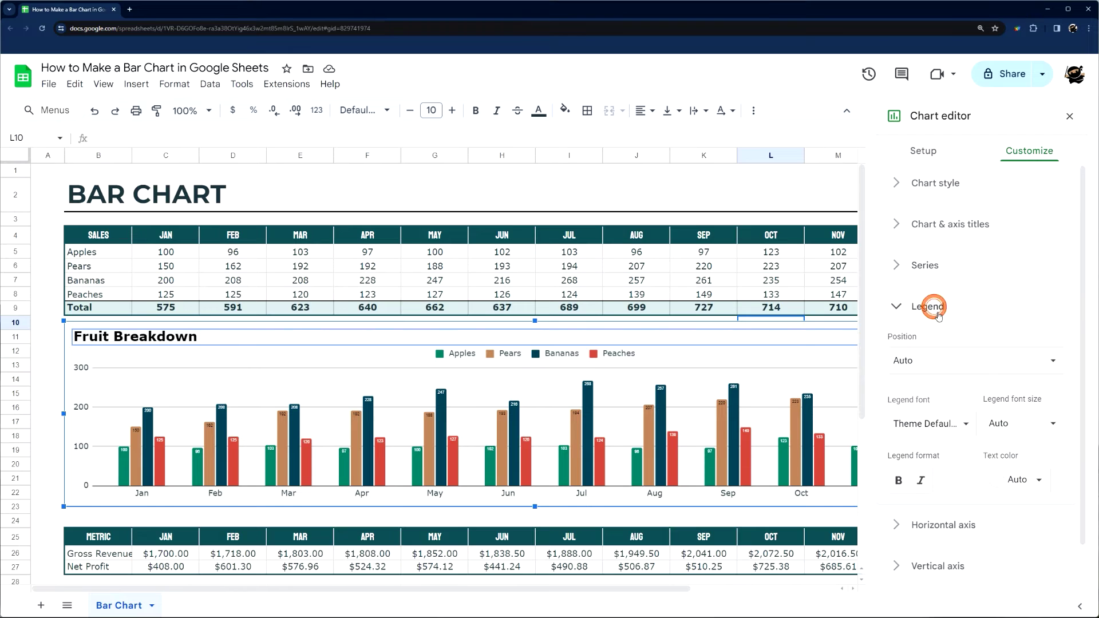
{"action": "left_click", "coordinate": [955, 362]}
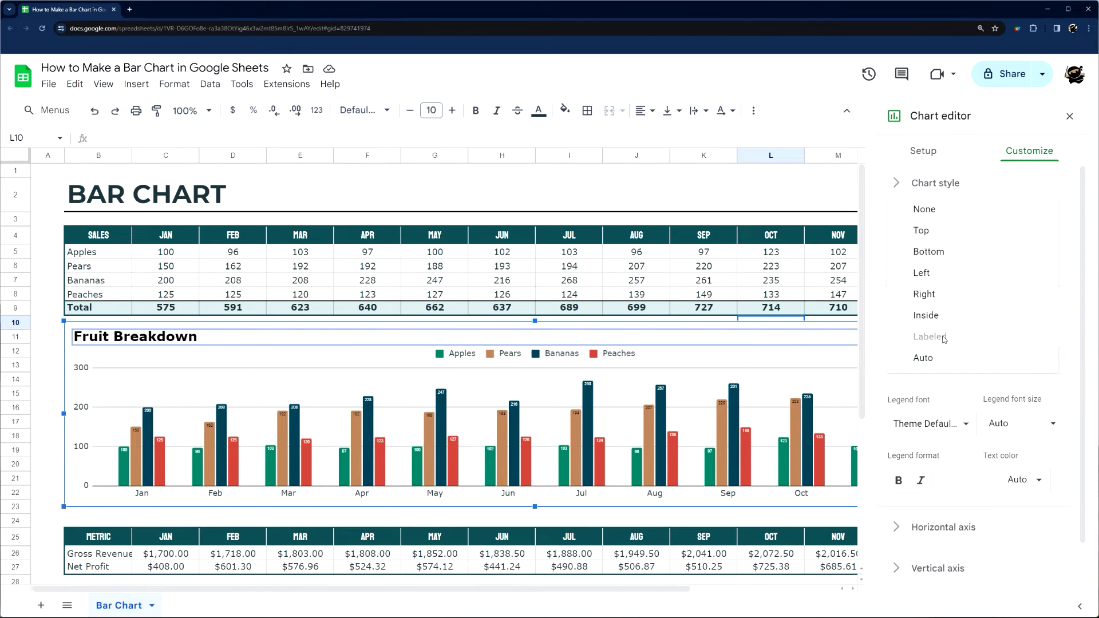
{"action": "left_click", "coordinate": [931, 216]}
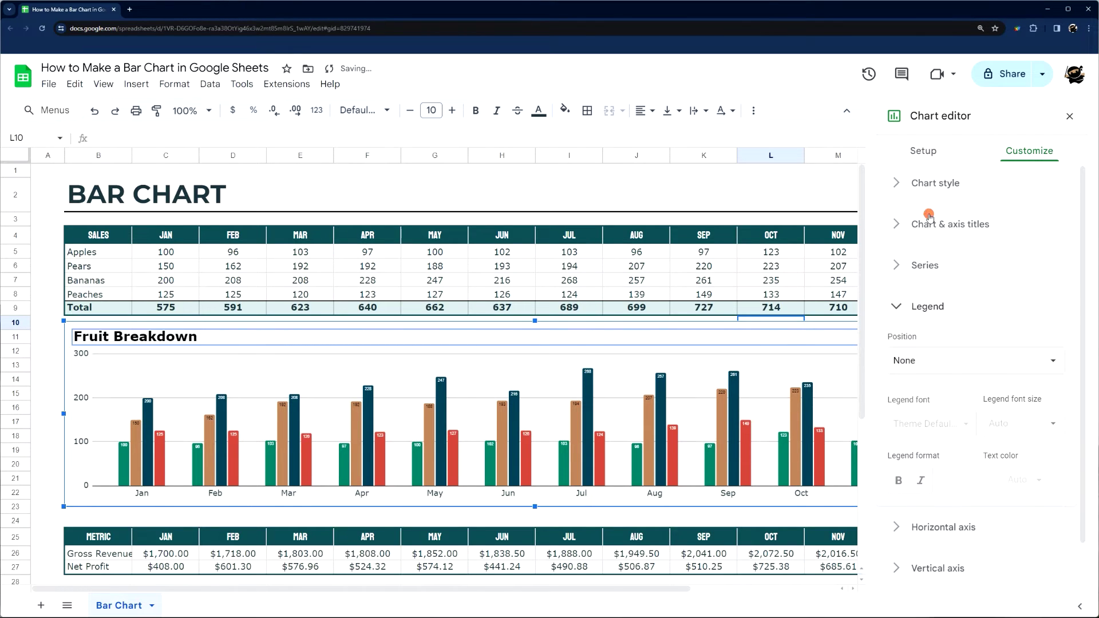
{"action": "left_click", "coordinate": [936, 362]}
{"action": "left_click", "coordinate": [930, 379]}
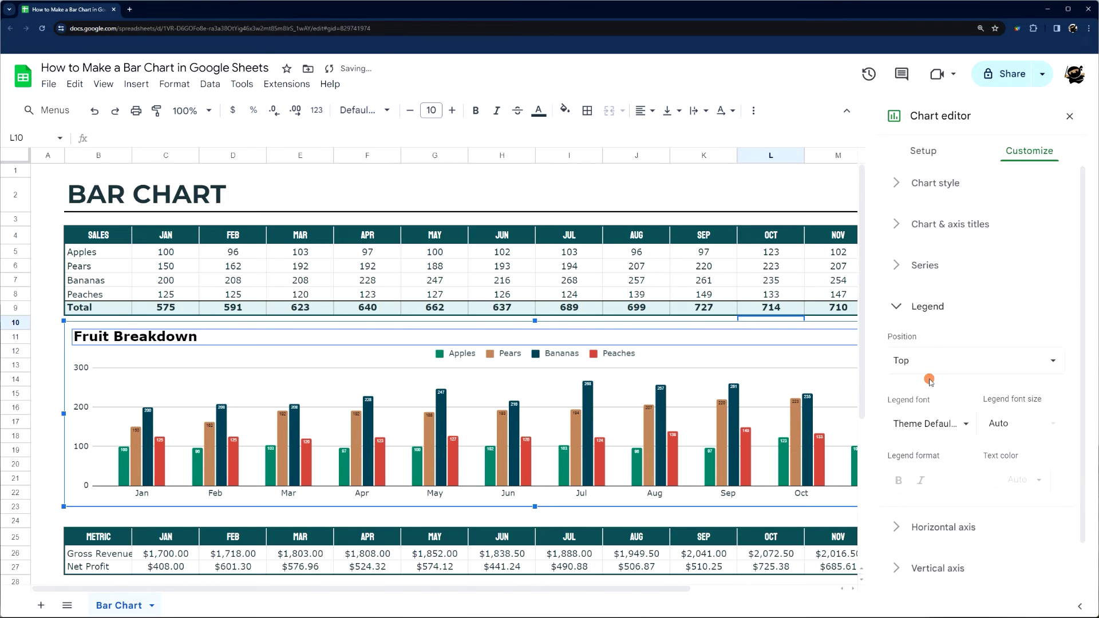
{"action": "left_click", "coordinate": [923, 361]}
{"action": "left_click", "coordinate": [930, 383]}
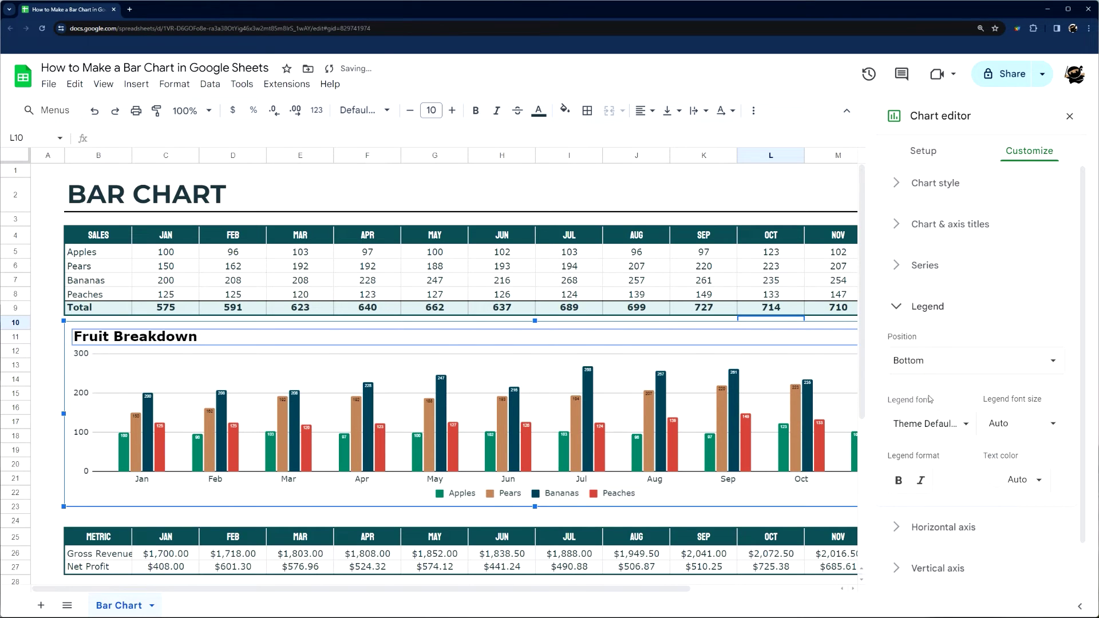
{"action": "left_click", "coordinate": [931, 366]}
{"action": "left_click", "coordinate": [926, 421]}
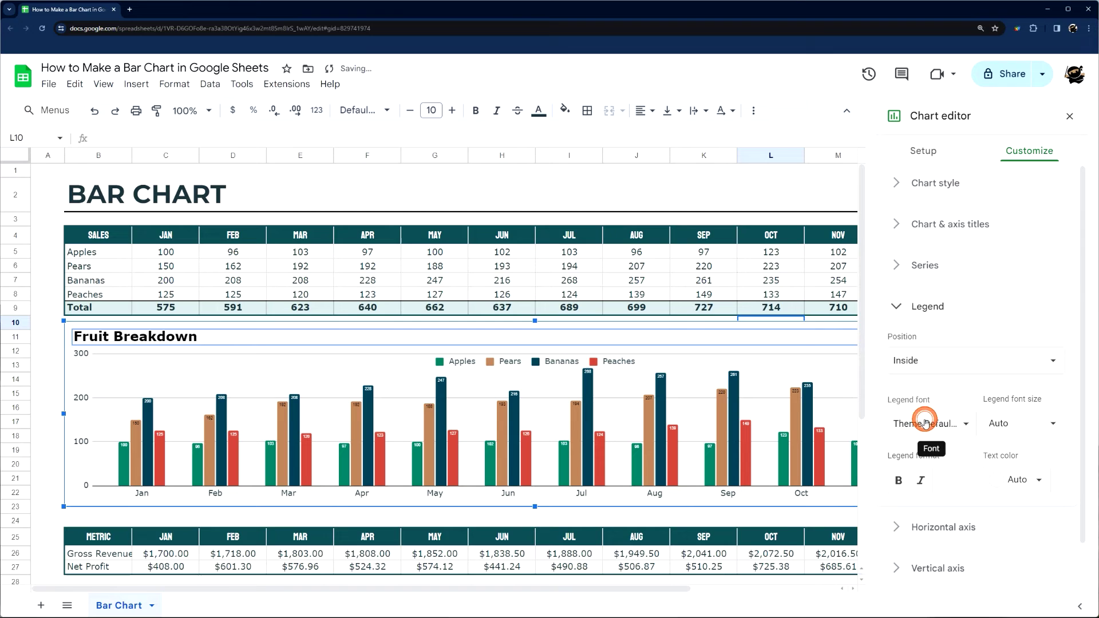
{"action": "left_click", "coordinate": [908, 361]}
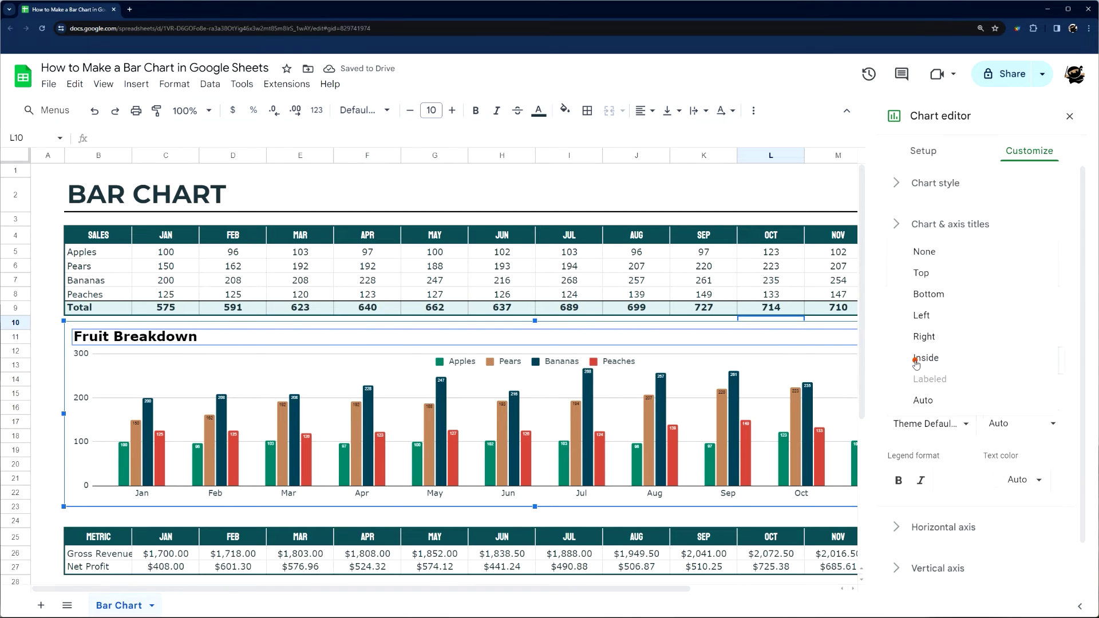
{"action": "left_click", "coordinate": [926, 401]}
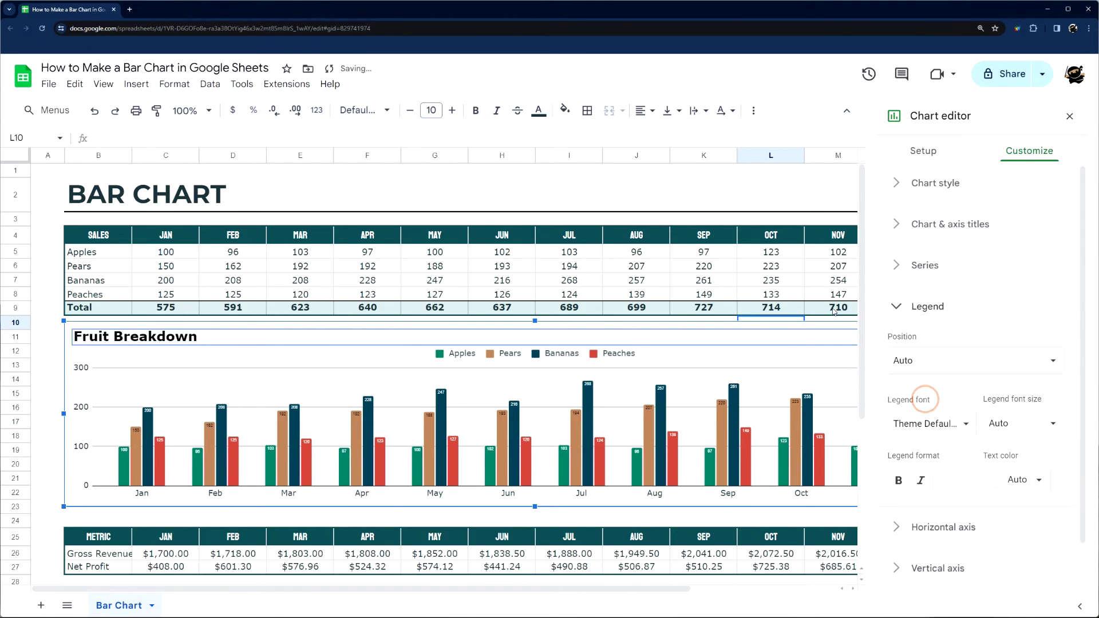
{"action": "left_click", "coordinate": [931, 321]}
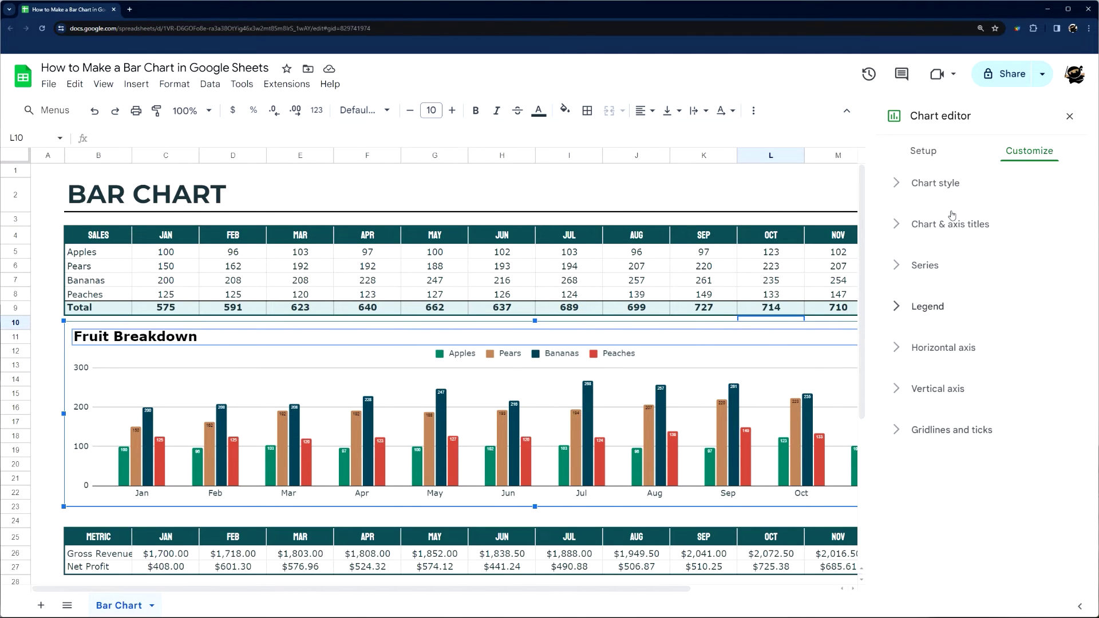
- Insert a chart from the metric table B25:N27
{"action": "left_click", "coordinate": [1069, 116]}
{"action": "left_click", "coordinate": [1024, 350]}
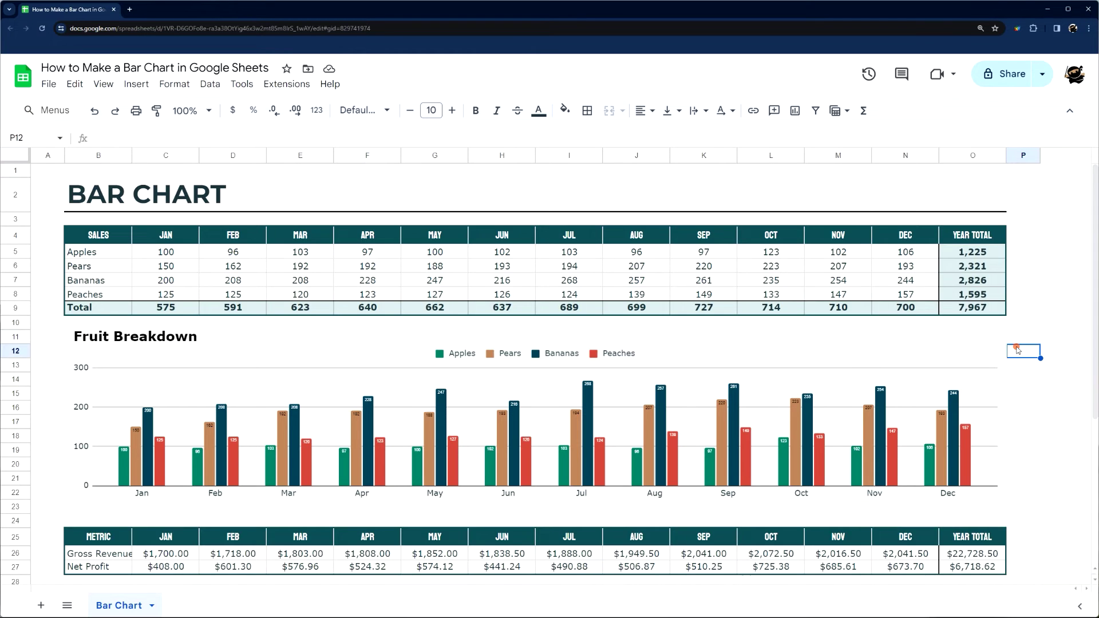
{"action": "scroll", "coordinate": [918, 332], "scroll_direction": "down", "scroll_amount": 3}
{"action": "scroll", "coordinate": [918, 332], "scroll_direction": "down", "scroll_amount": 2}
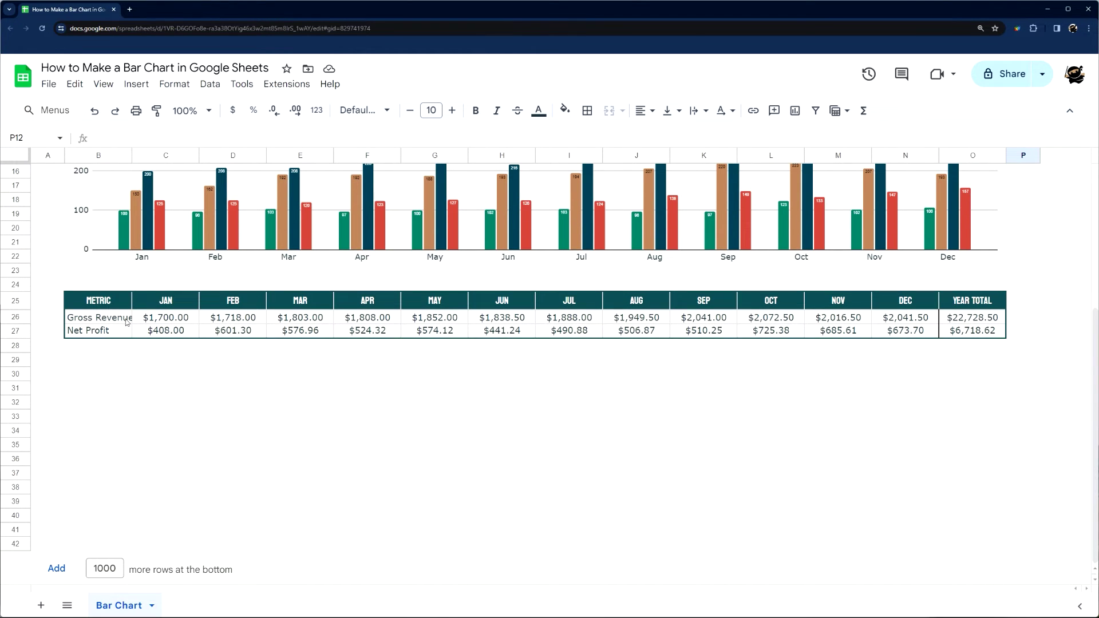
{"action": "left_click_drag", "start_coordinate": [95, 304], "coordinate": [925, 340]}
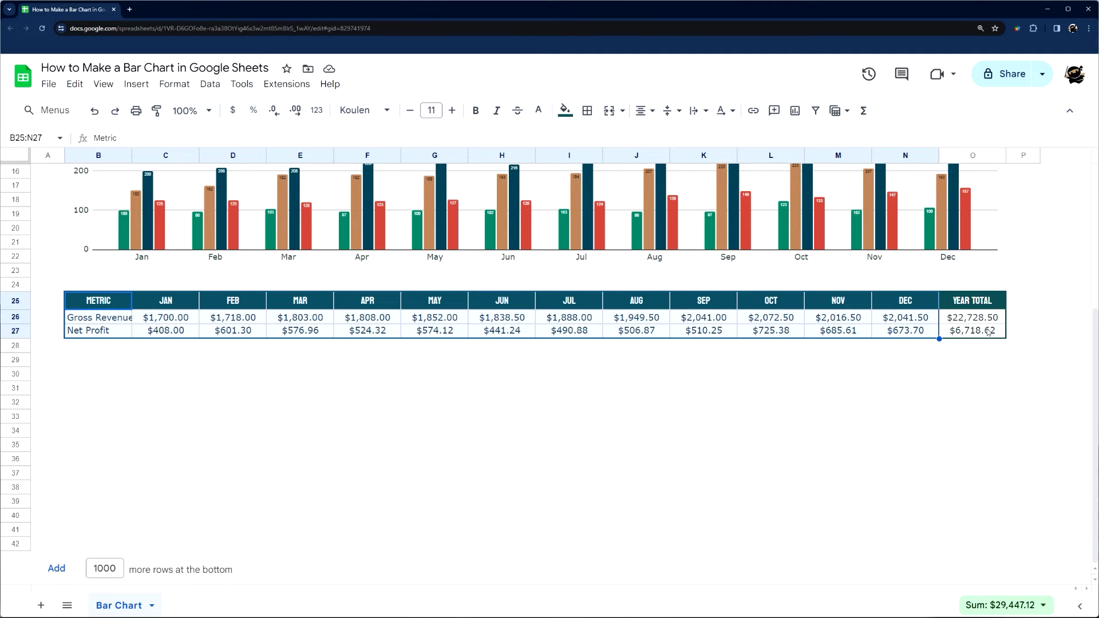
{"action": "left_click", "coordinate": [133, 84]}
{"action": "left_click", "coordinate": [174, 208]}
- Move the new chart below the table to row 28 and stretch it to the table's width
{"action": "left_click_drag", "start_coordinate": [462, 290], "coordinate": [322, 351]}
{"action": "left_click_drag", "start_coordinate": [299, 304], "coordinate": [299, 350]}
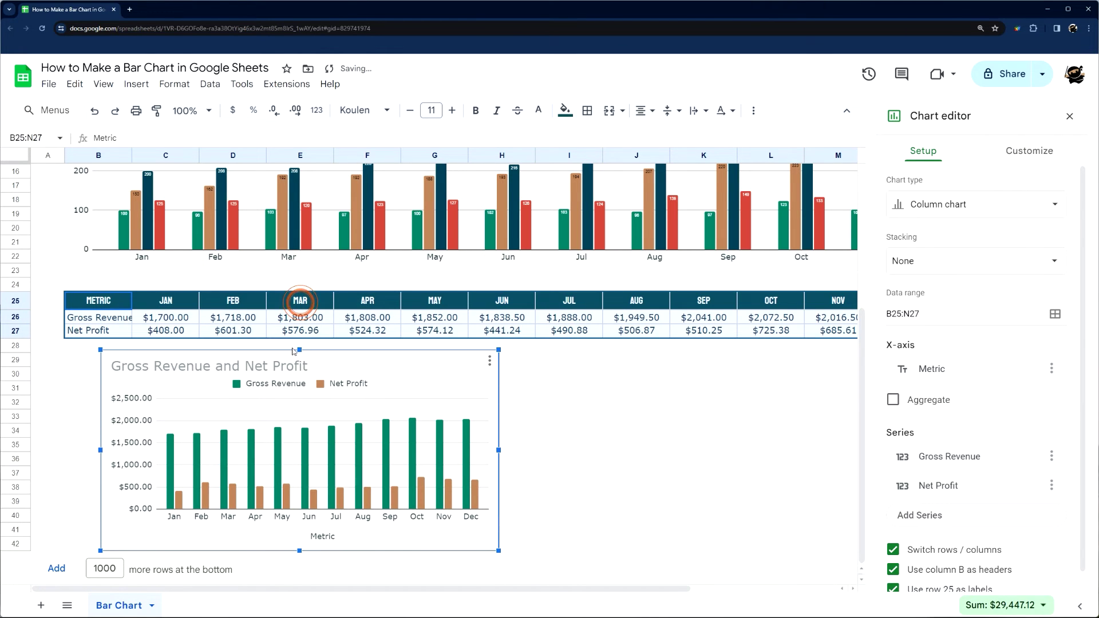
{"action": "left_click_drag", "start_coordinate": [96, 450], "coordinate": [70, 451]}
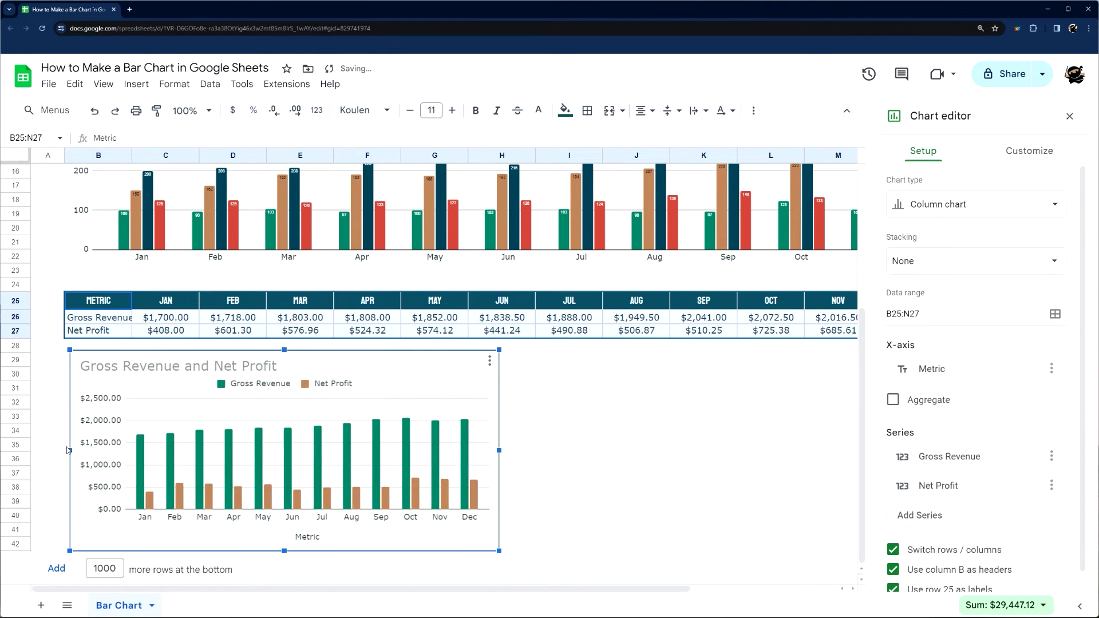
{"action": "left_click_drag", "start_coordinate": [500, 450], "coordinate": [859, 450]}
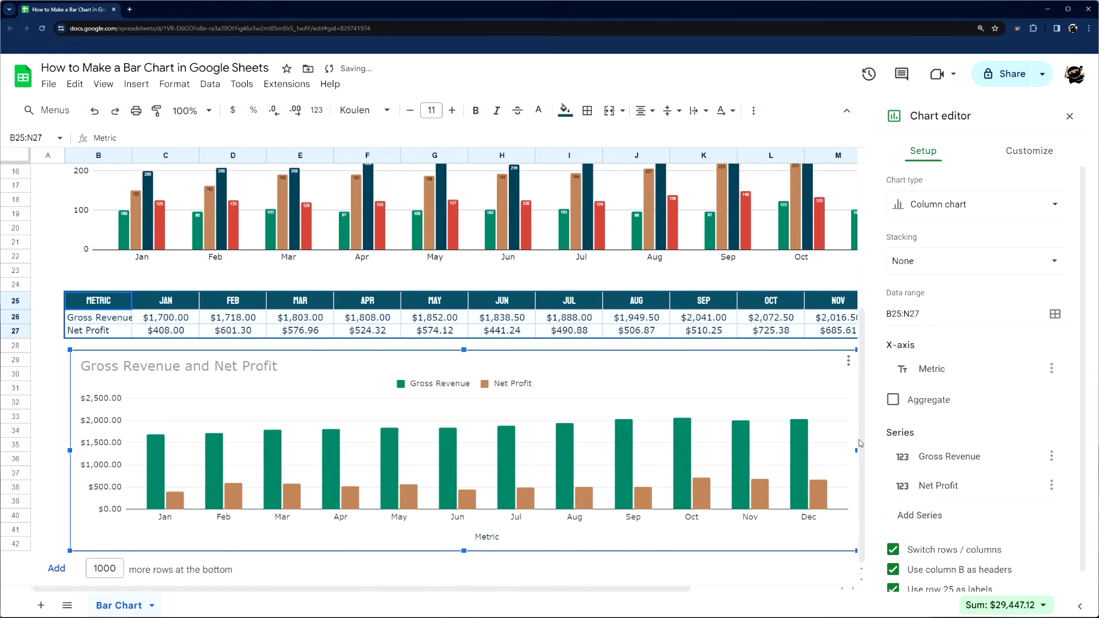
{"action": "left_click", "coordinate": [1069, 116]}
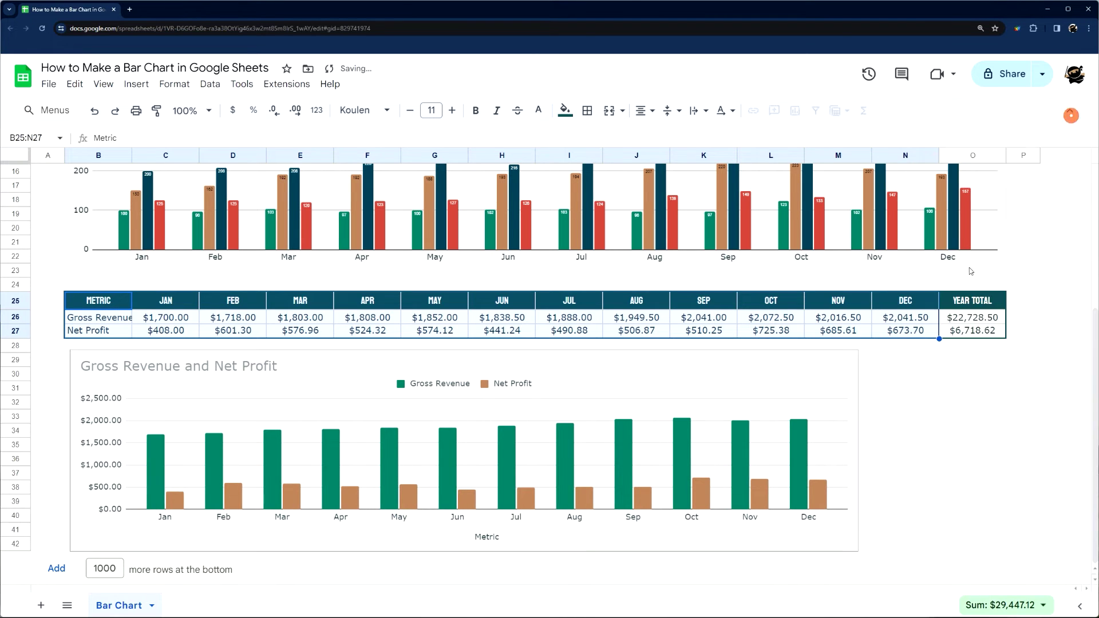
{"action": "left_click", "coordinate": [810, 453]}
{"action": "left_click_drag", "start_coordinate": [859, 450], "coordinate": [1006, 451]}
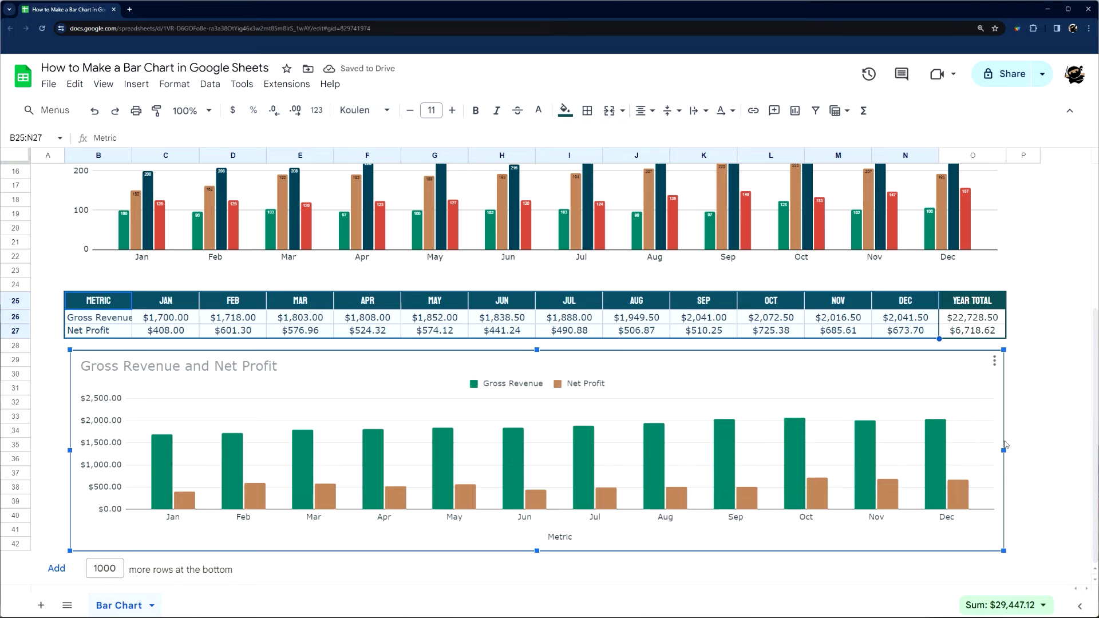
{"action": "double_click", "coordinate": [560, 537]}
- Delete the Metric horizontal axis title and set the vertical axis to Currency (rounded)
{"action": "key", "text": "Delete"}
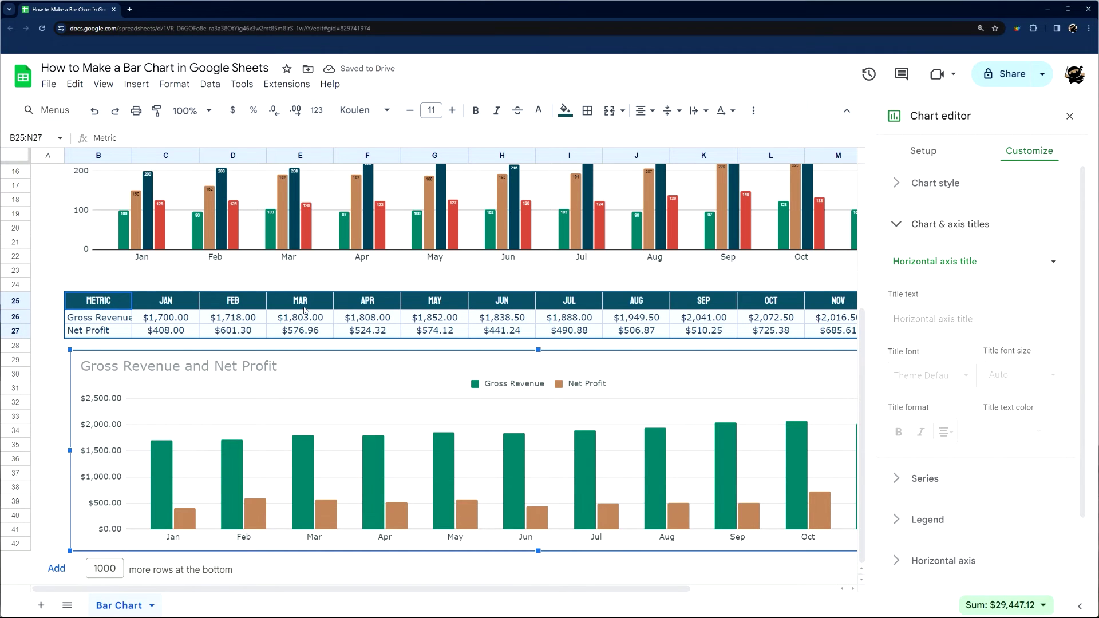
{"action": "left_click", "coordinate": [103, 433]}
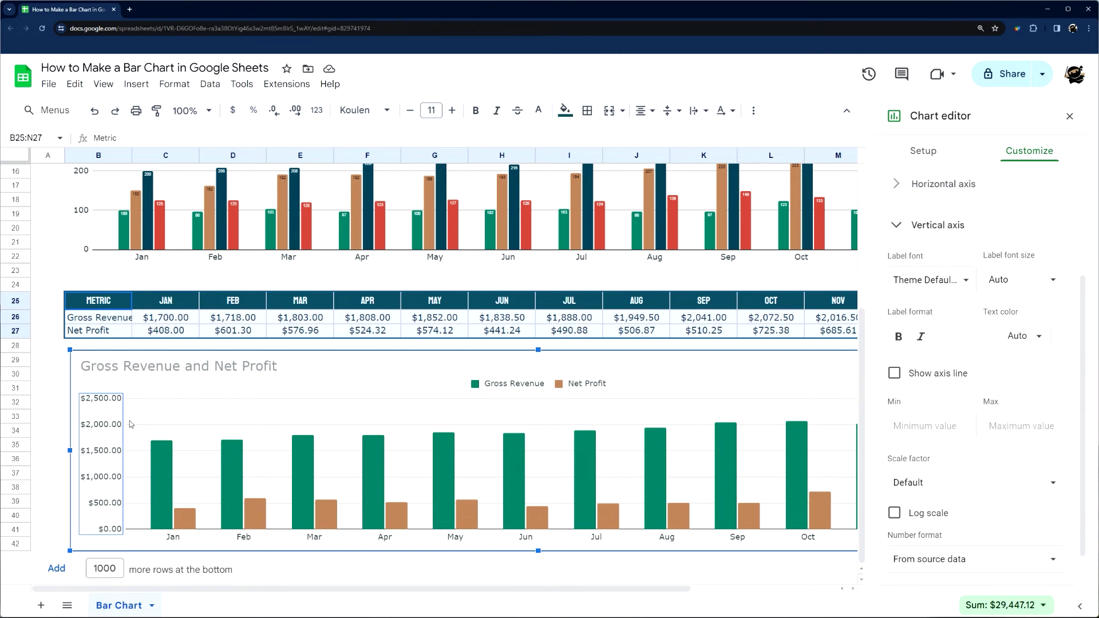
{"action": "scroll", "coordinate": [962, 502], "scroll_direction": "down", "scroll_amount": 1}
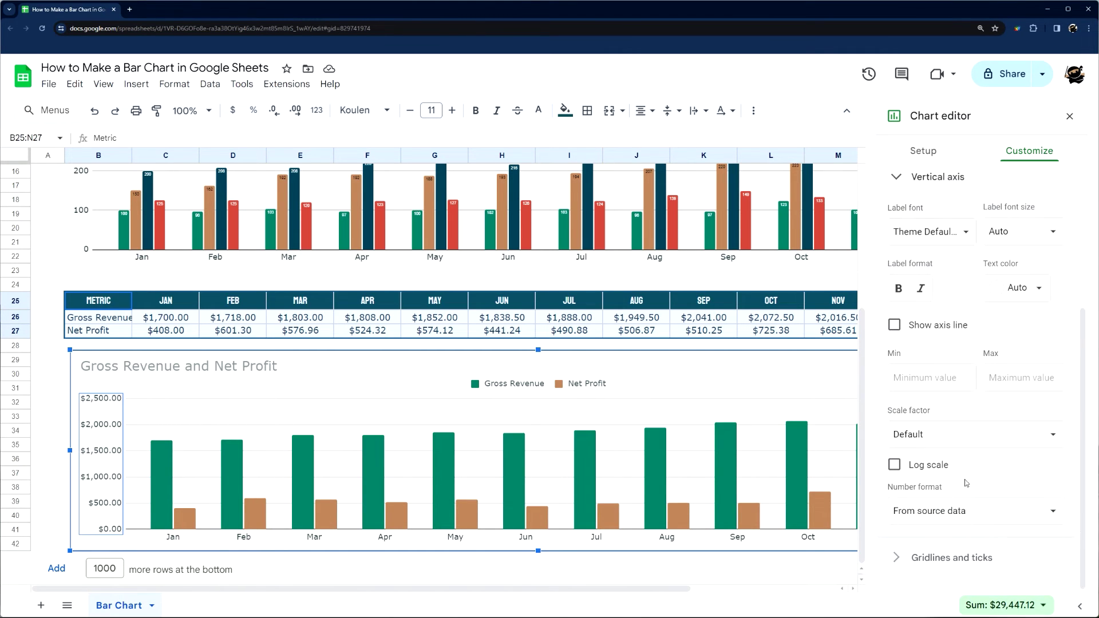
{"action": "scroll", "coordinate": [967, 483], "scroll_direction": "up", "scroll_amount": 4}
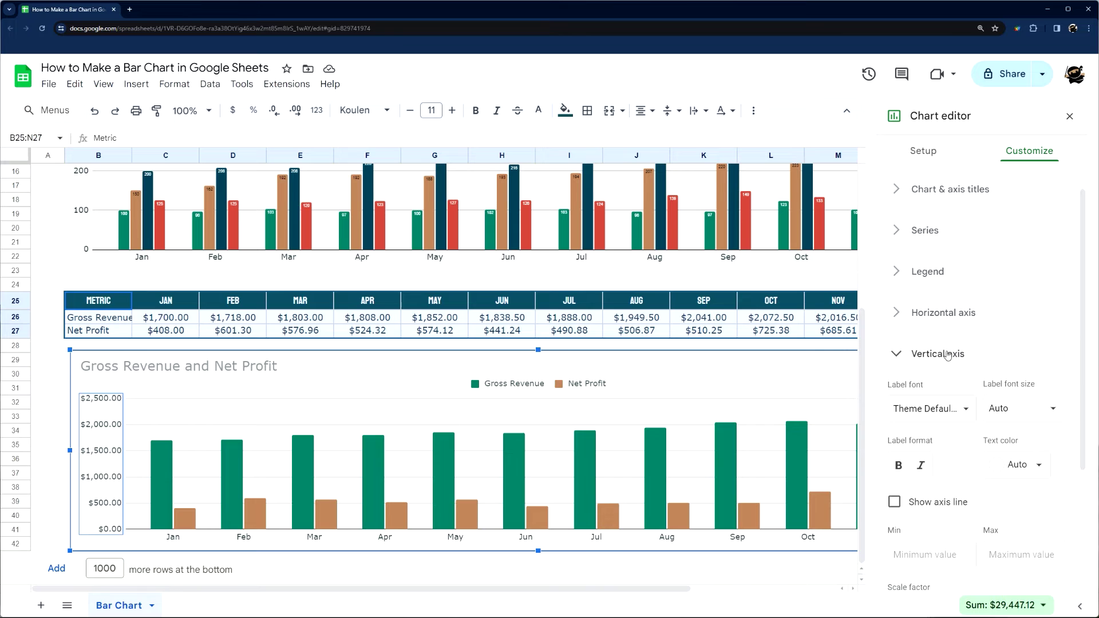
{"action": "scroll", "coordinate": [936, 366], "scroll_direction": "down", "scroll_amount": 3}
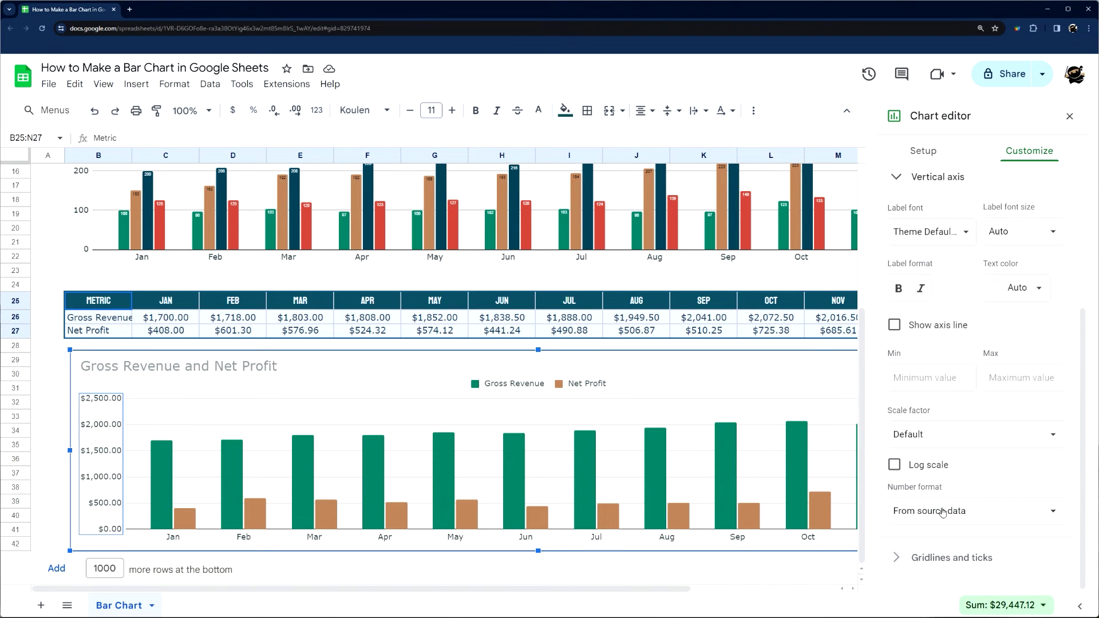
{"action": "left_click", "coordinate": [920, 518]}
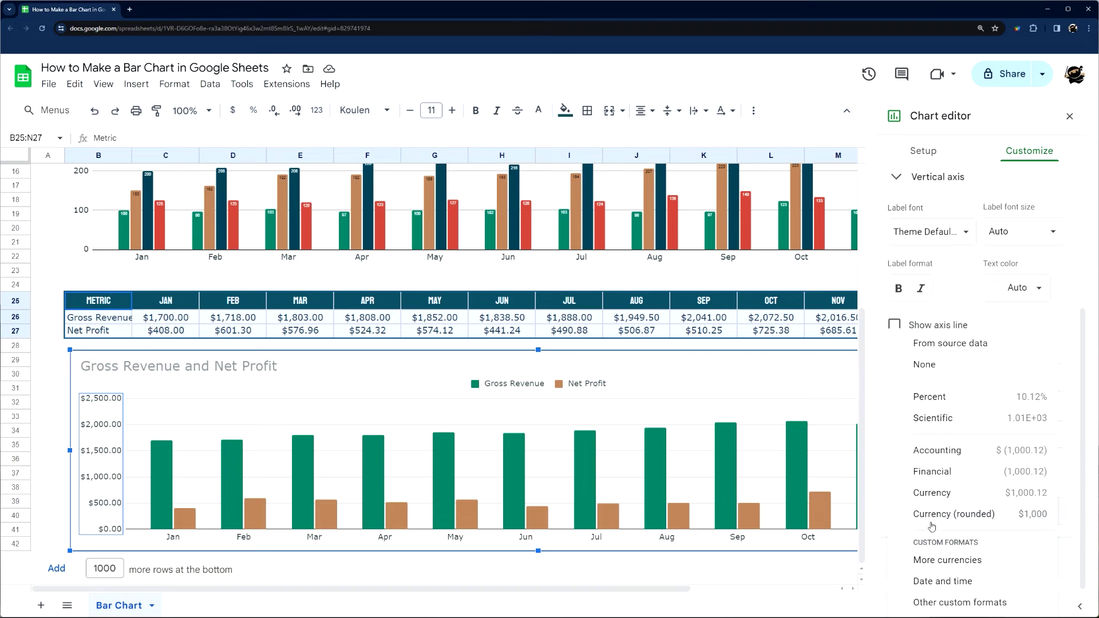
{"action": "left_click", "coordinate": [929, 515]}
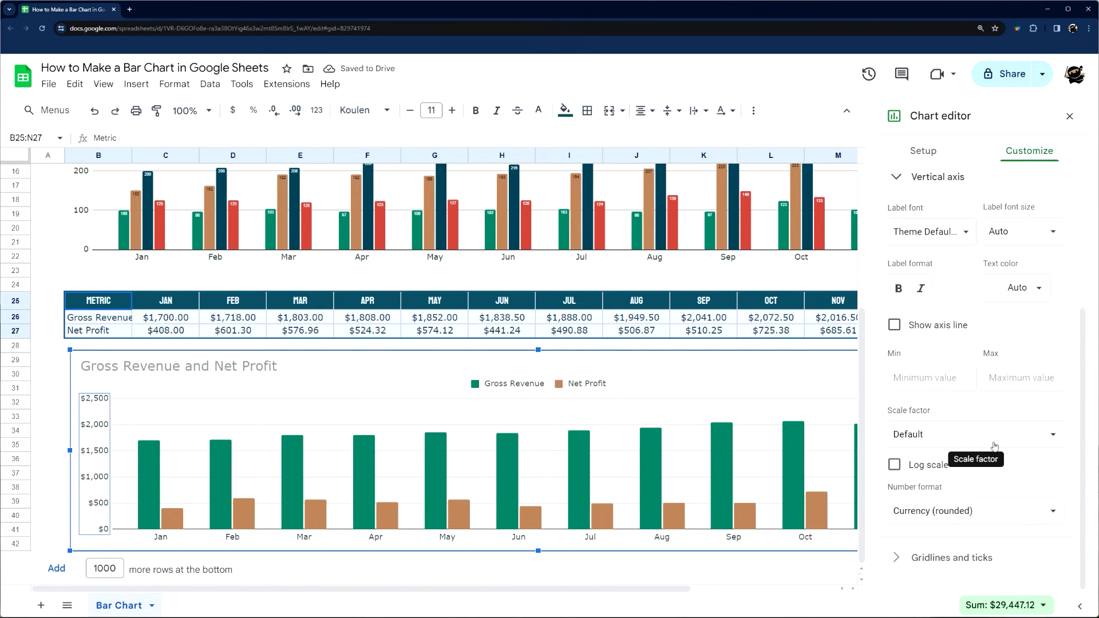
- Try the plain 0 custom axis format, restore Currency (rounded), and close the editor
{"action": "left_click", "coordinate": [972, 511]}
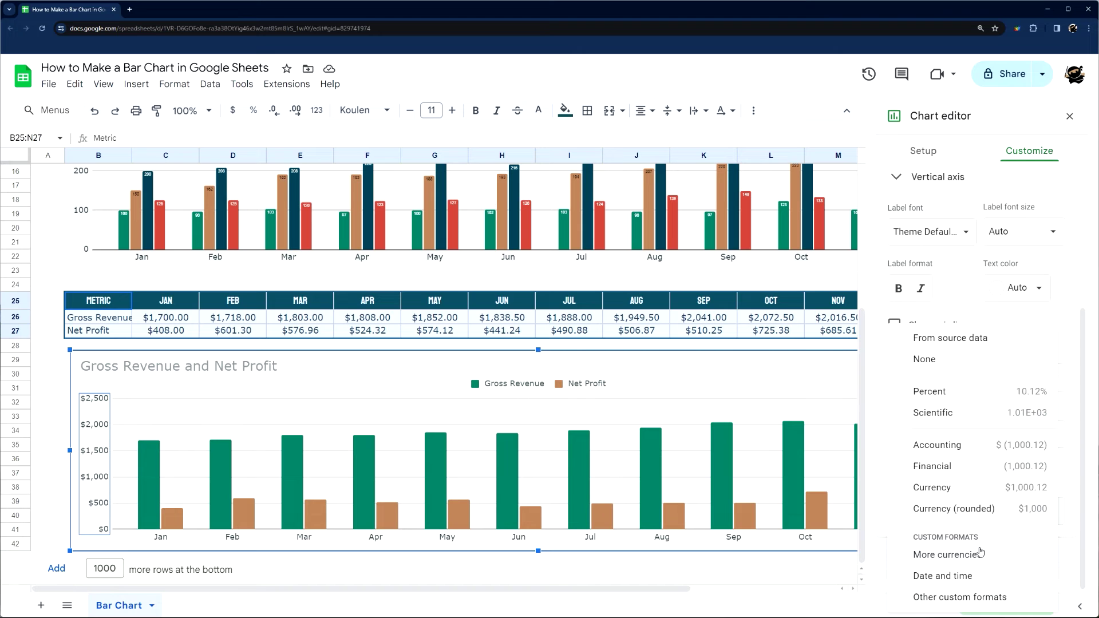
{"action": "left_click", "coordinate": [954, 599]}
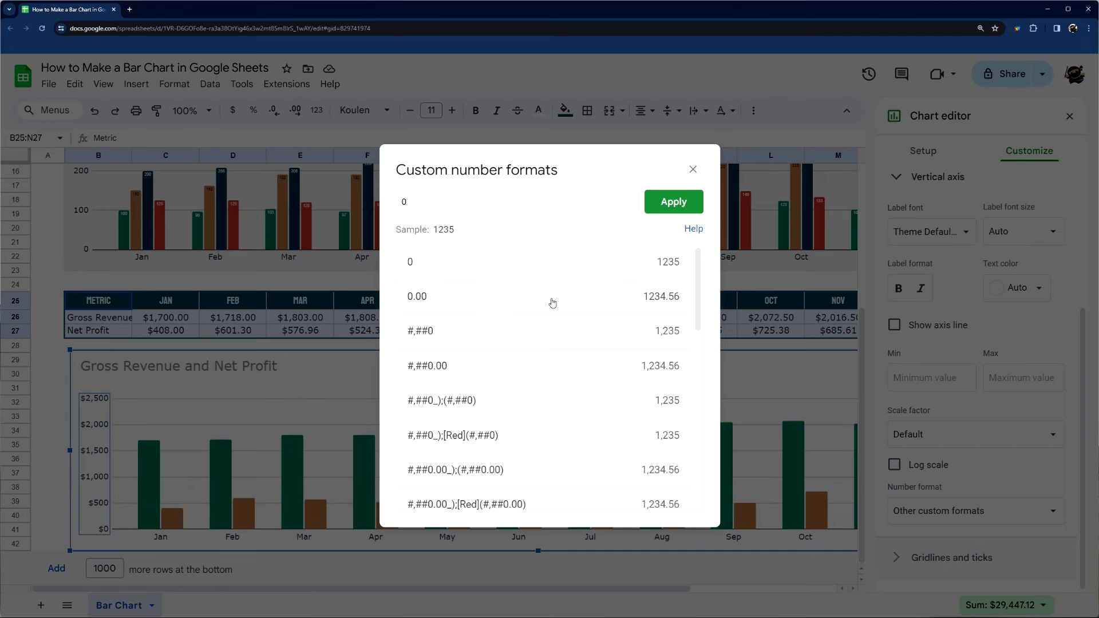
{"action": "left_click", "coordinate": [413, 262]}
{"action": "left_click", "coordinate": [686, 204]}
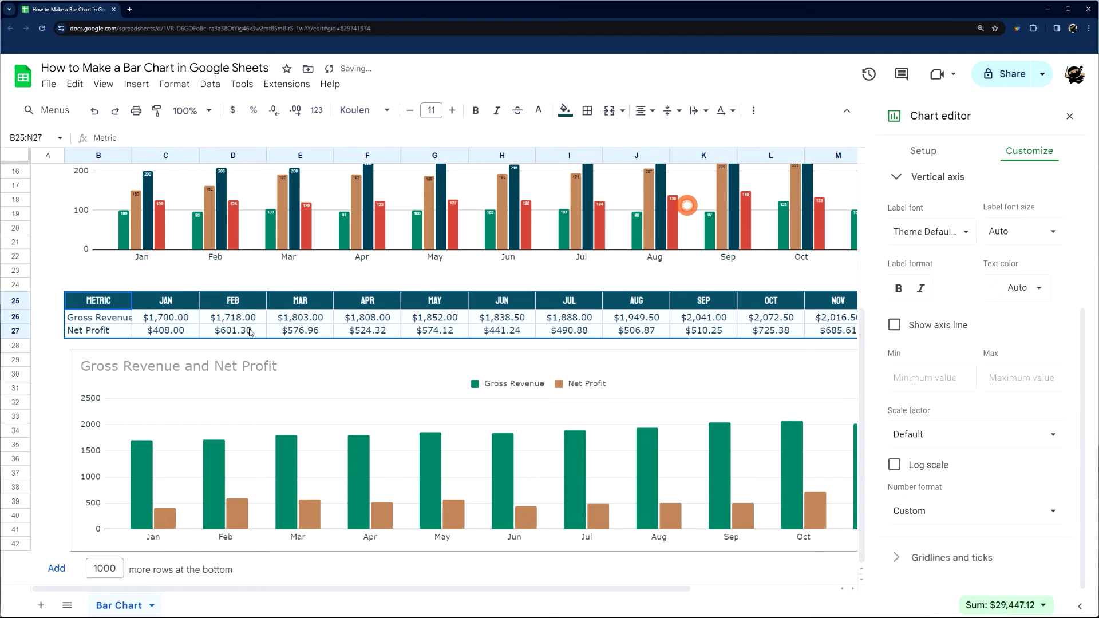
{"action": "left_click", "coordinate": [979, 513]}
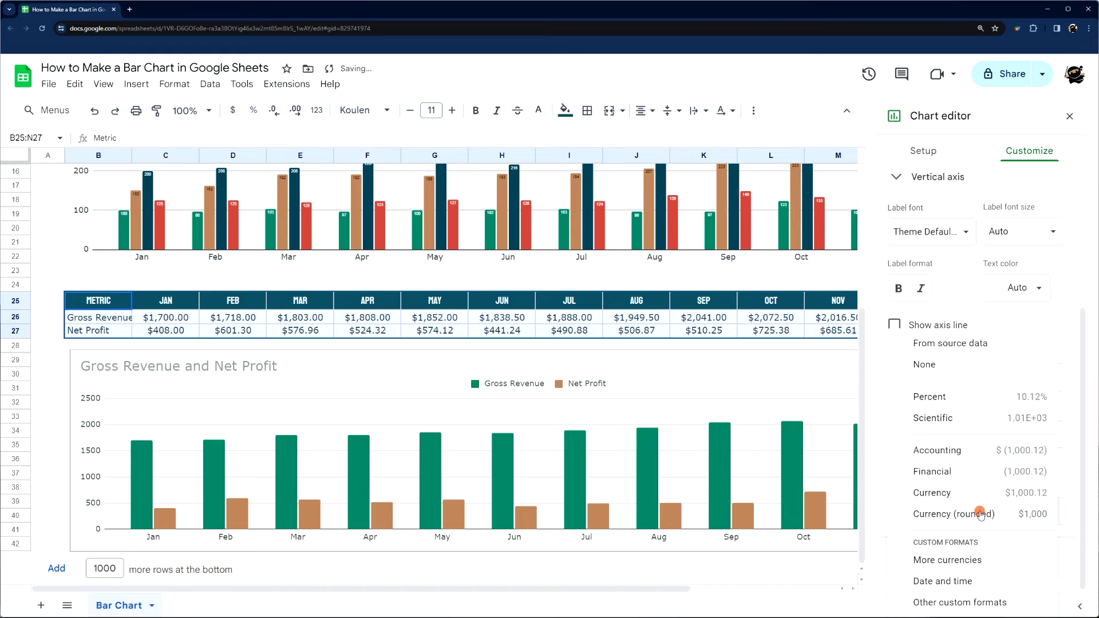
{"action": "left_click", "coordinate": [976, 514]}
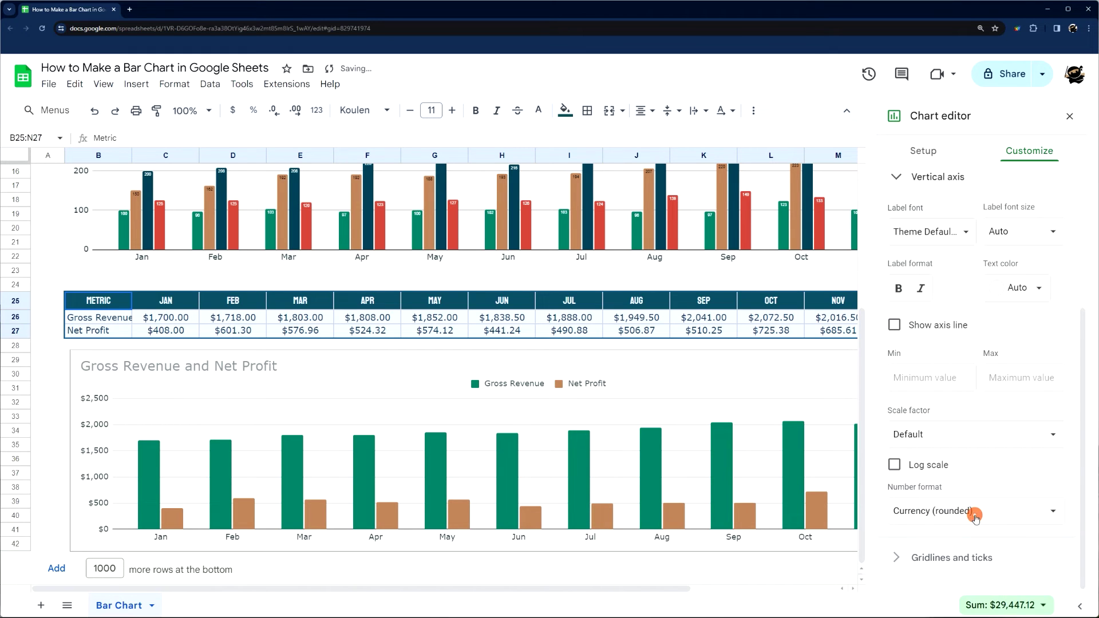
{"action": "scroll", "coordinate": [1029, 170], "scroll_direction": "up", "scroll_amount": 1}
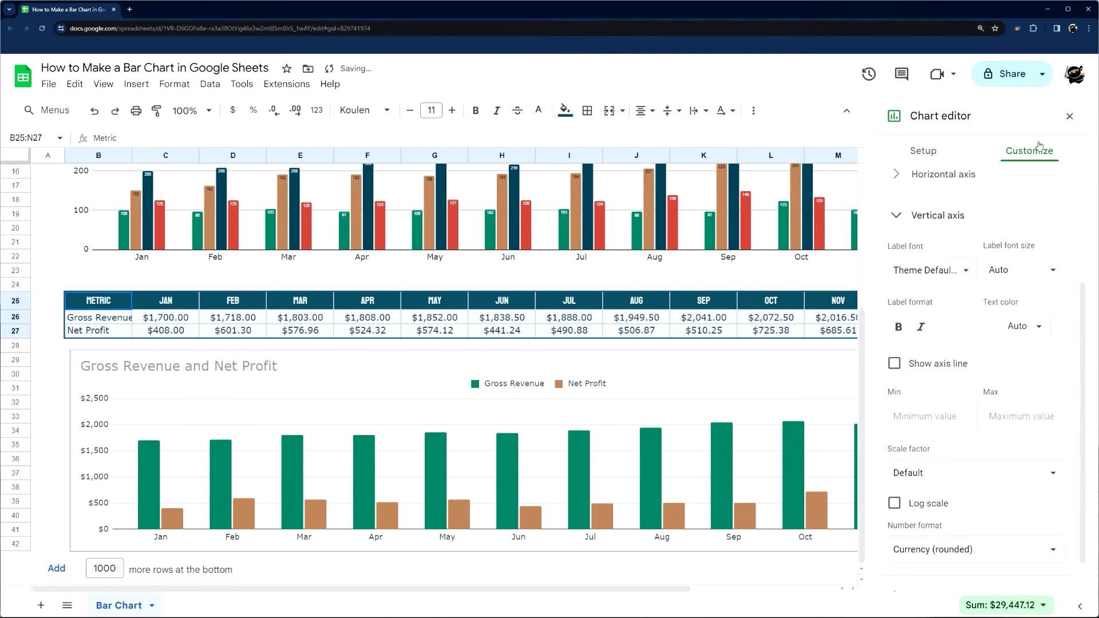
{"action": "left_click", "coordinate": [1070, 115]}
- Format the Gross Revenue and Net Profit chart title as black, Verdana and bold
{"action": "left_click", "coordinate": [1038, 351]}
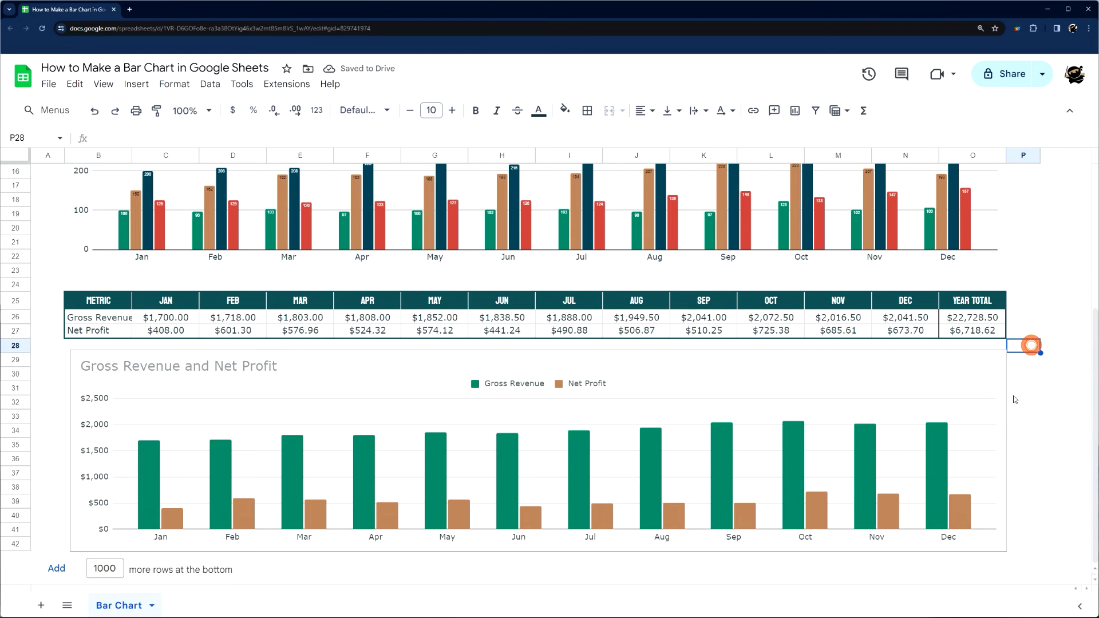
{"action": "double_click", "coordinate": [516, 364]}
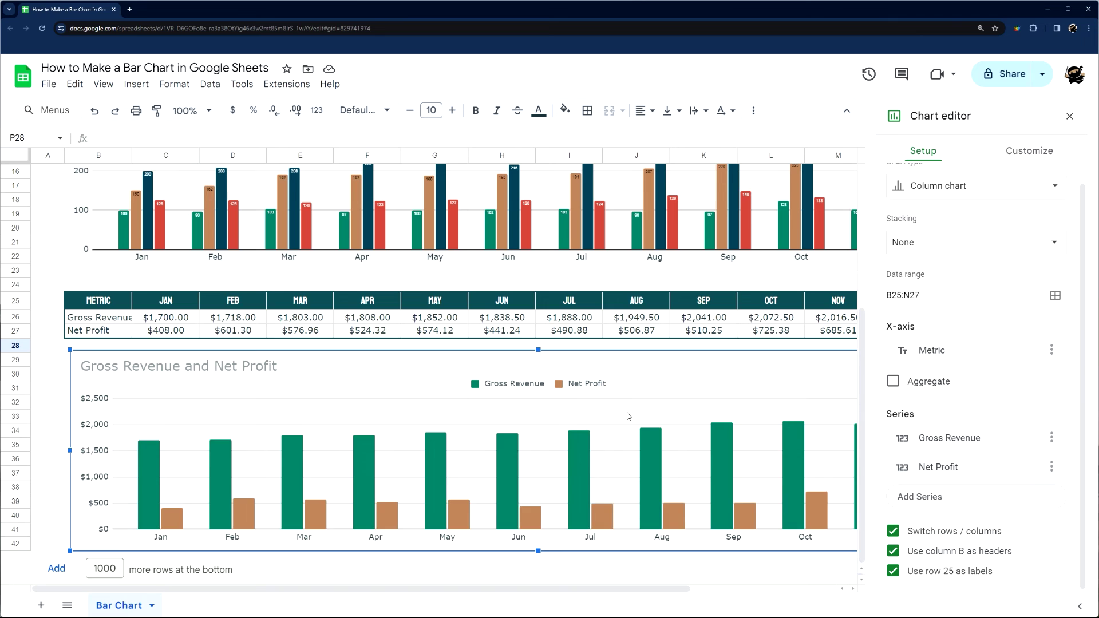
{"action": "scroll", "coordinate": [958, 343], "scroll_direction": "up", "scroll_amount": 1}
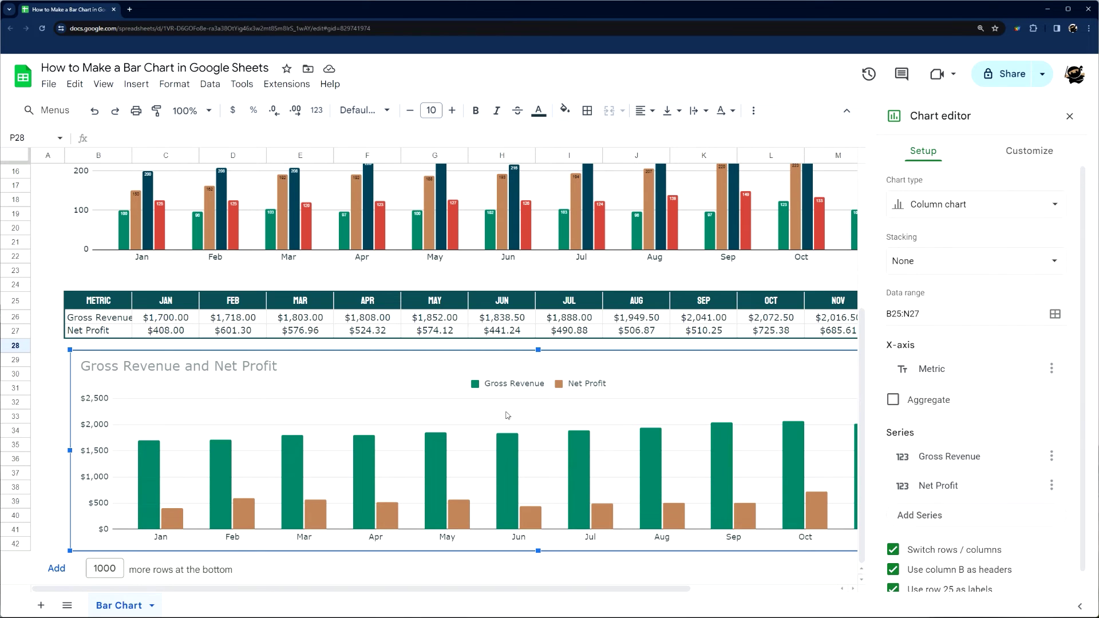
{"action": "left_click", "coordinate": [246, 368]}
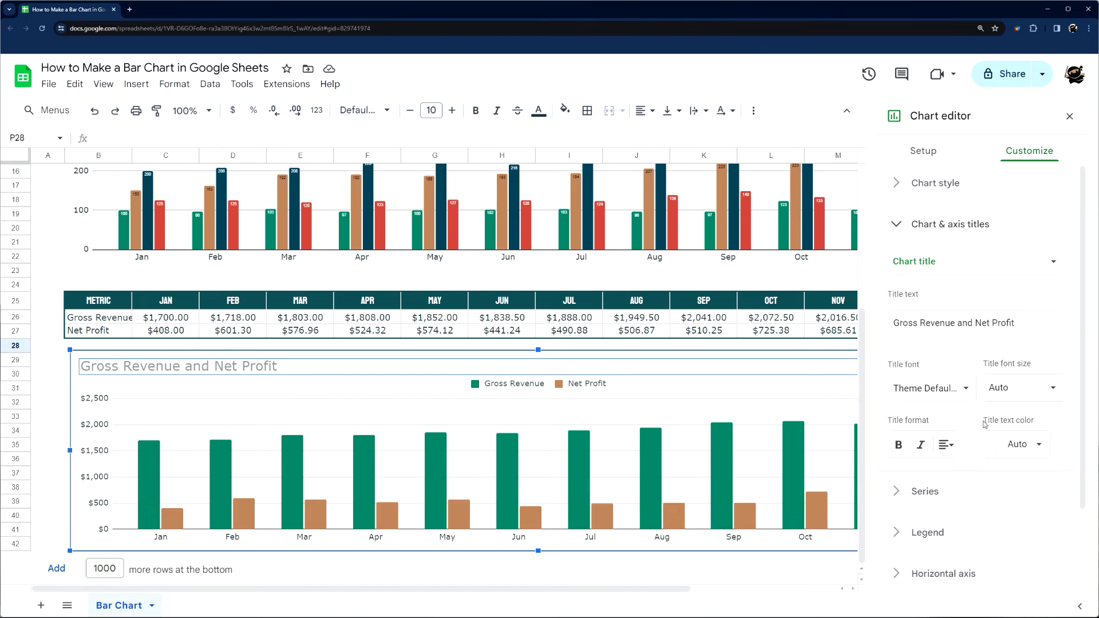
{"action": "left_click", "coordinate": [1015, 438]}
{"action": "left_click", "coordinate": [906, 245]}
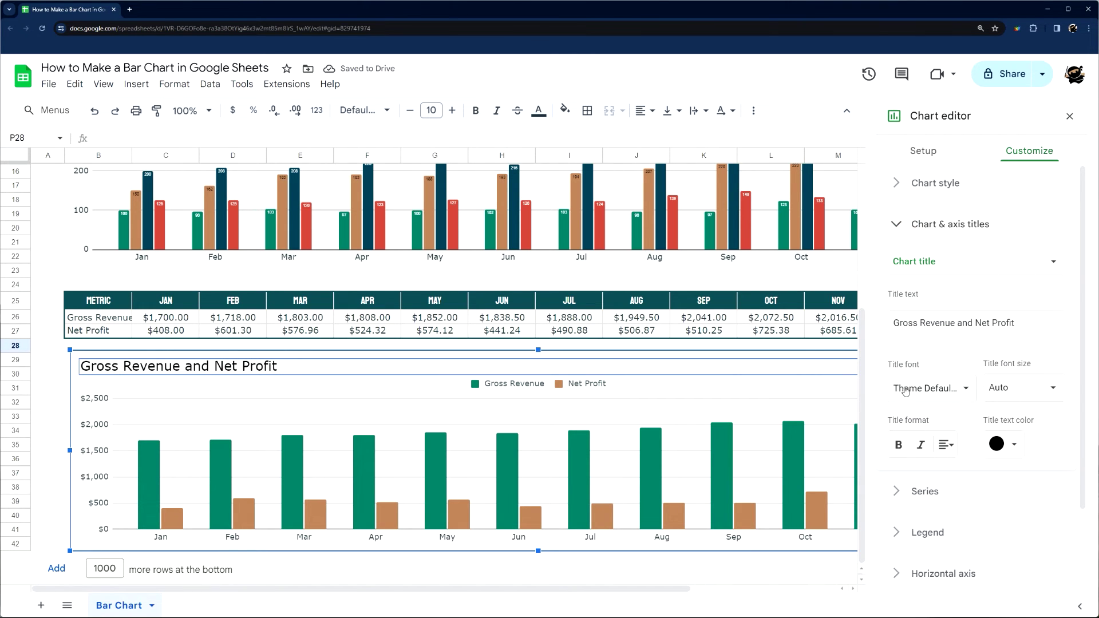
{"action": "left_click", "coordinate": [928, 394]}
{"action": "scroll", "coordinate": [943, 529], "scroll_direction": "down", "scroll_amount": 1}
{"action": "left_click", "coordinate": [938, 581]}
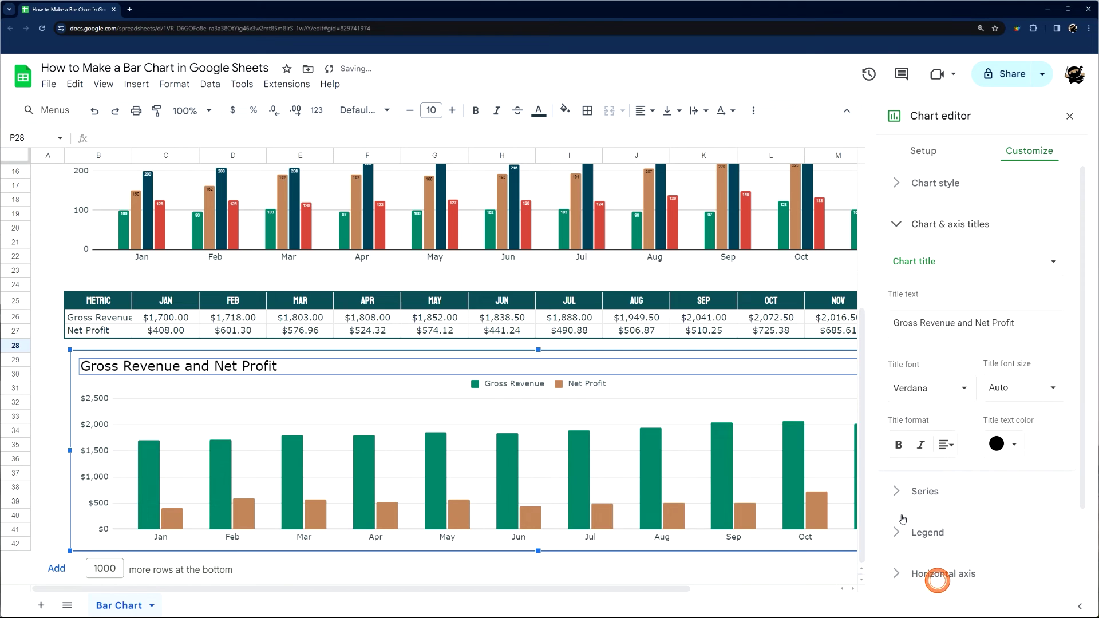
{"action": "left_click", "coordinate": [899, 445]}
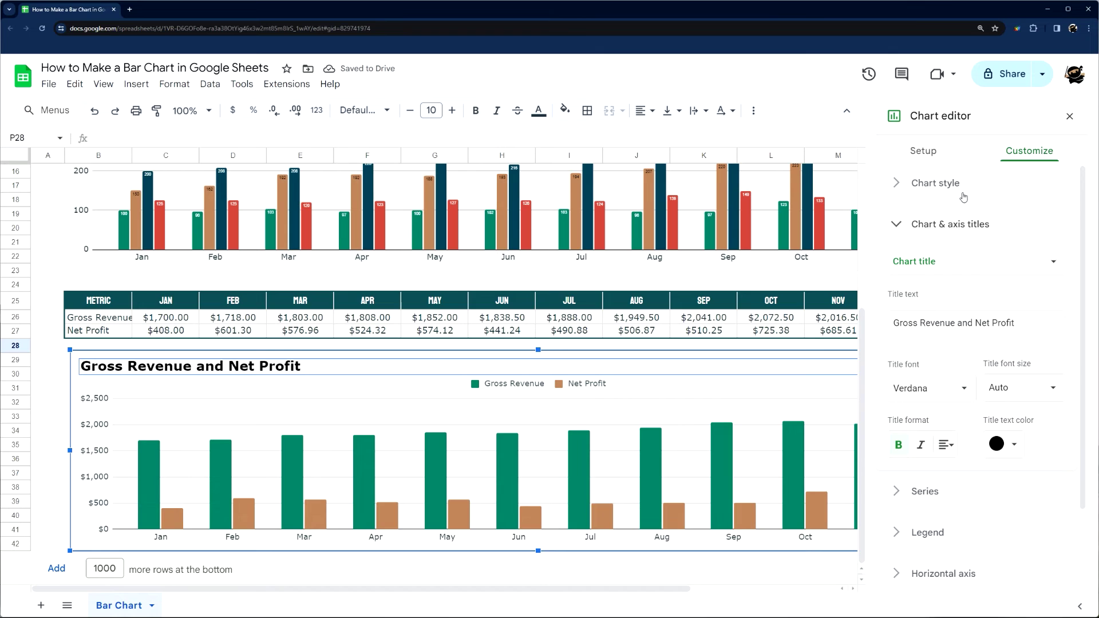
{"action": "left_click", "coordinate": [957, 225]}
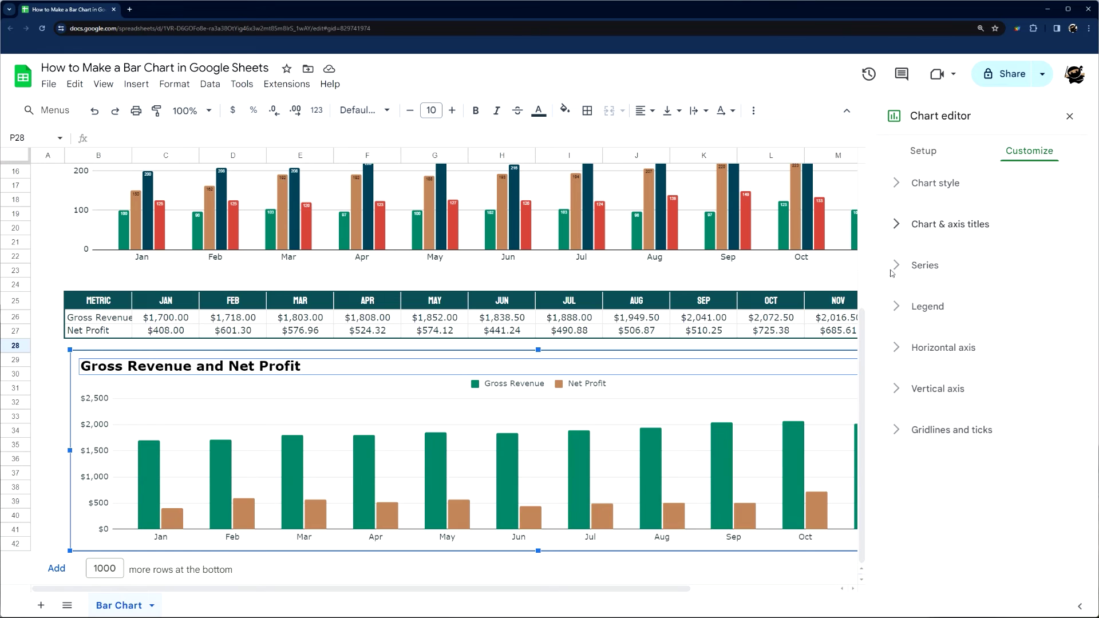
- Add Currency (rounded) data labels to the columns, positioned at Inside end
{"action": "left_click", "coordinate": [916, 264]}
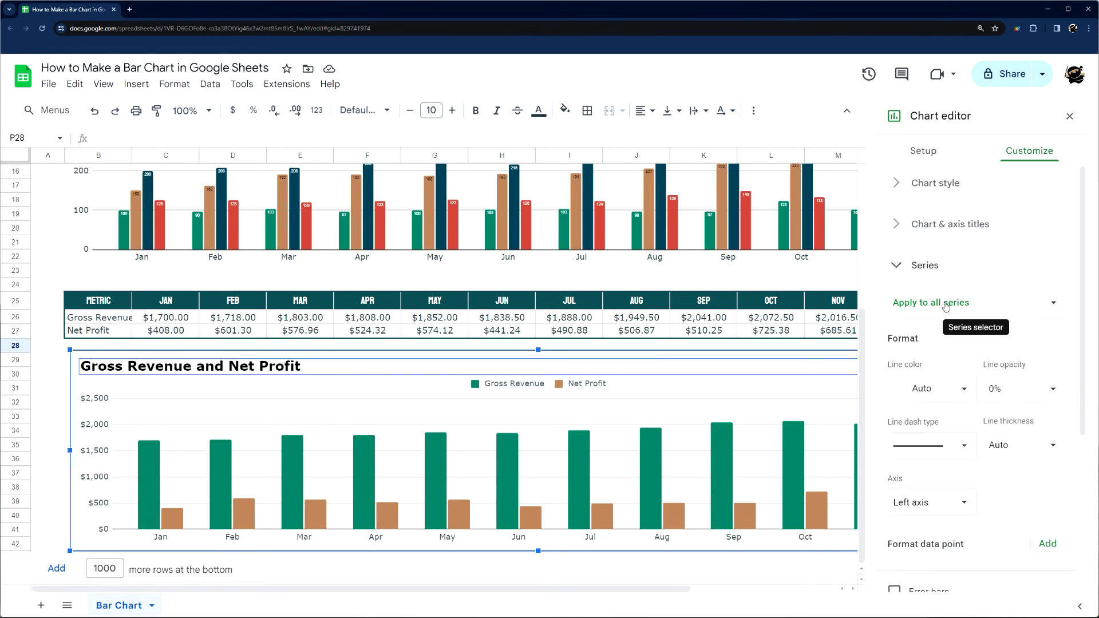
{"action": "scroll", "coordinate": [946, 307], "scroll_direction": "down", "scroll_amount": 3}
{"action": "left_click", "coordinate": [895, 476]}
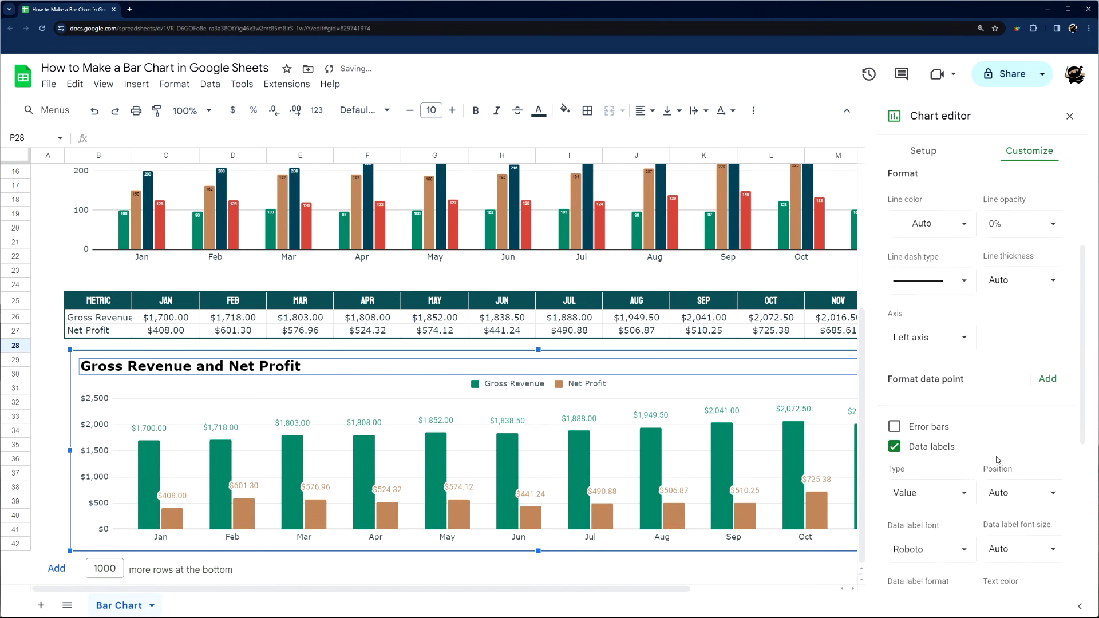
{"action": "scroll", "coordinate": [997, 460], "scroll_direction": "down", "scroll_amount": 3}
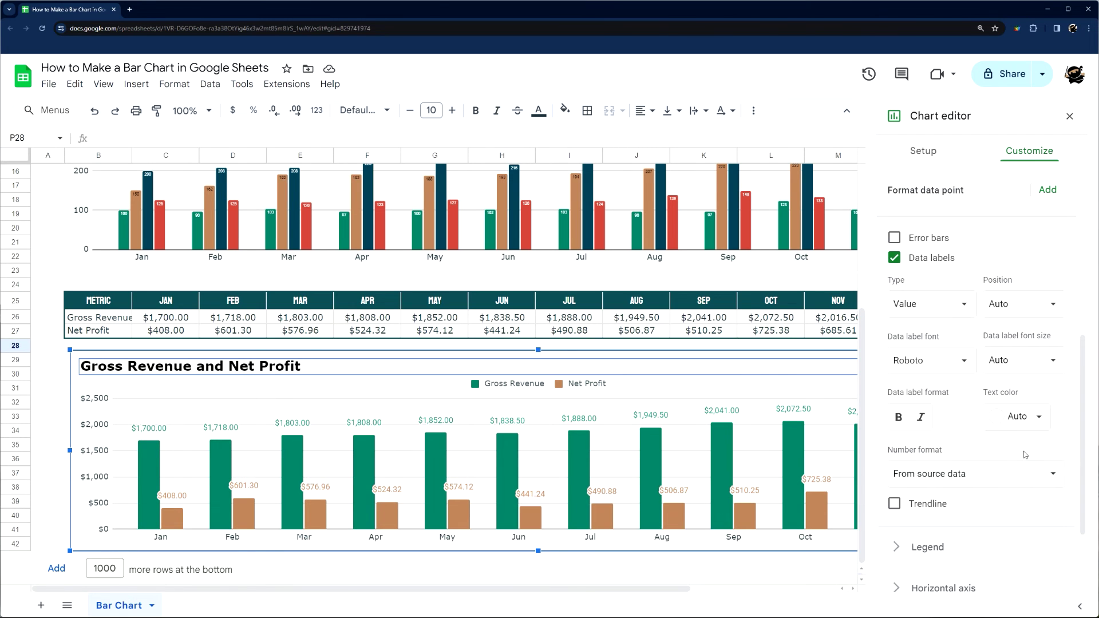
{"action": "left_click", "coordinate": [940, 475]}
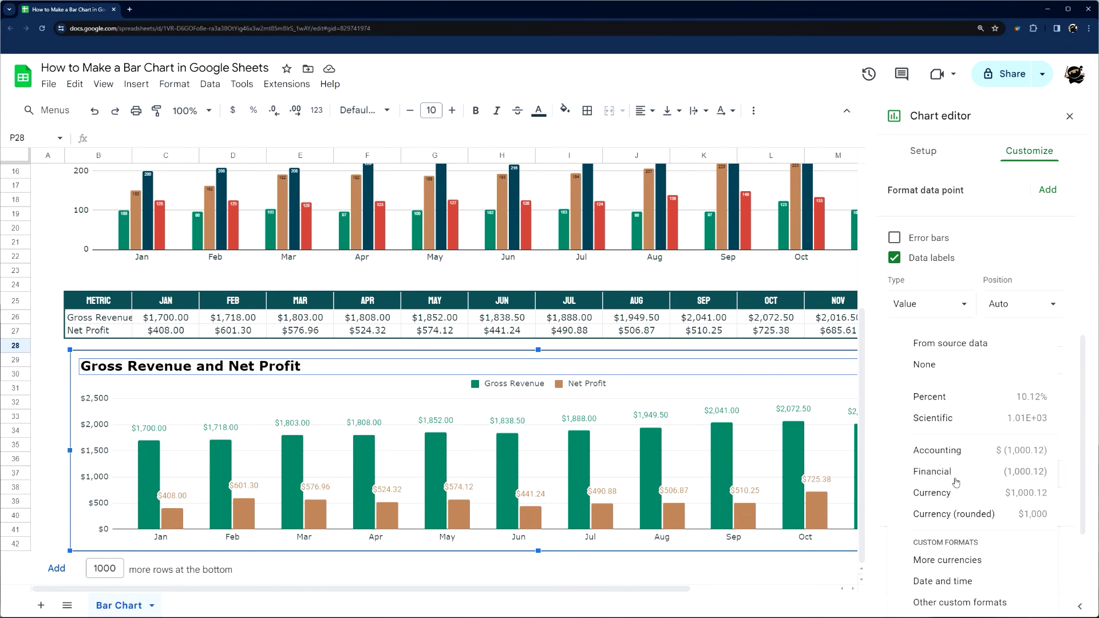
{"action": "left_click", "coordinate": [960, 520]}
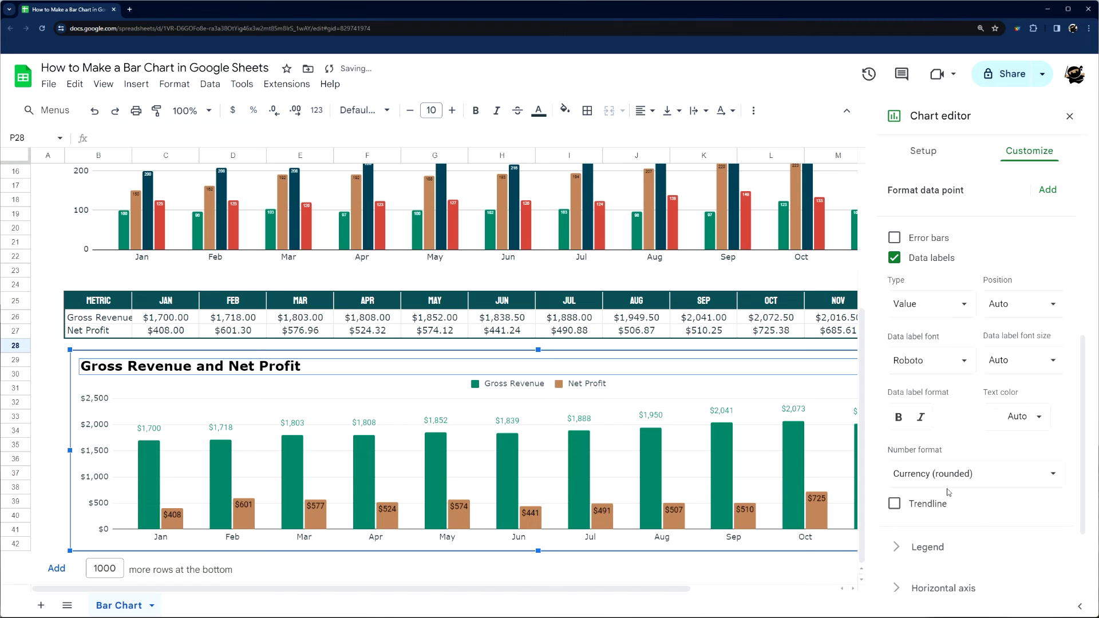
{"action": "scroll", "coordinate": [974, 338], "scroll_direction": "up", "scroll_amount": 6}
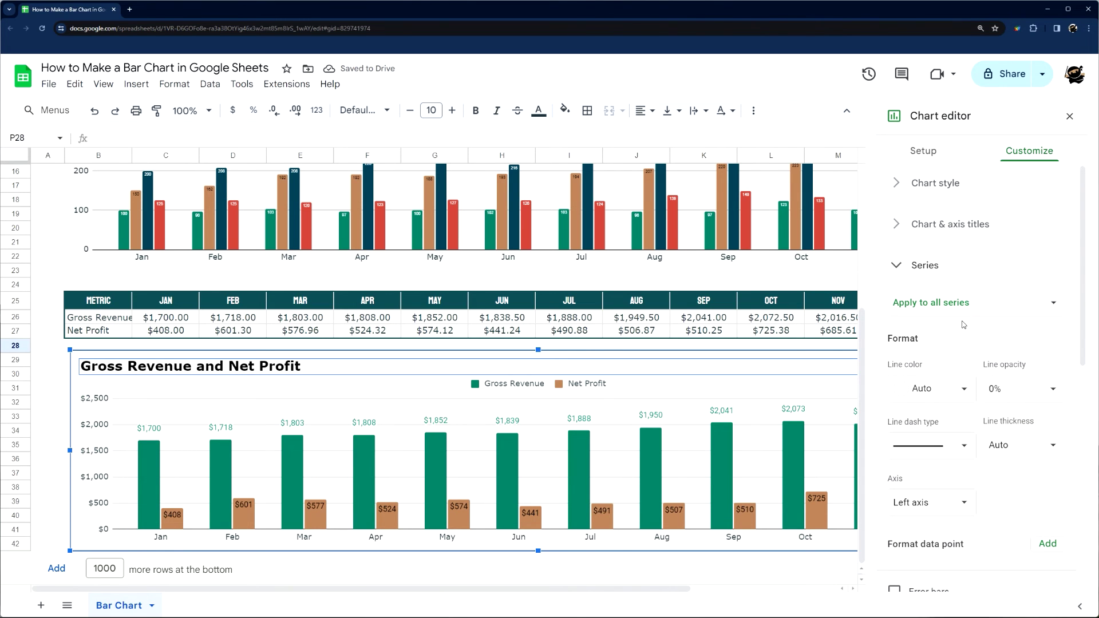
{"action": "scroll", "coordinate": [964, 324], "scroll_direction": "down", "scroll_amount": 5}
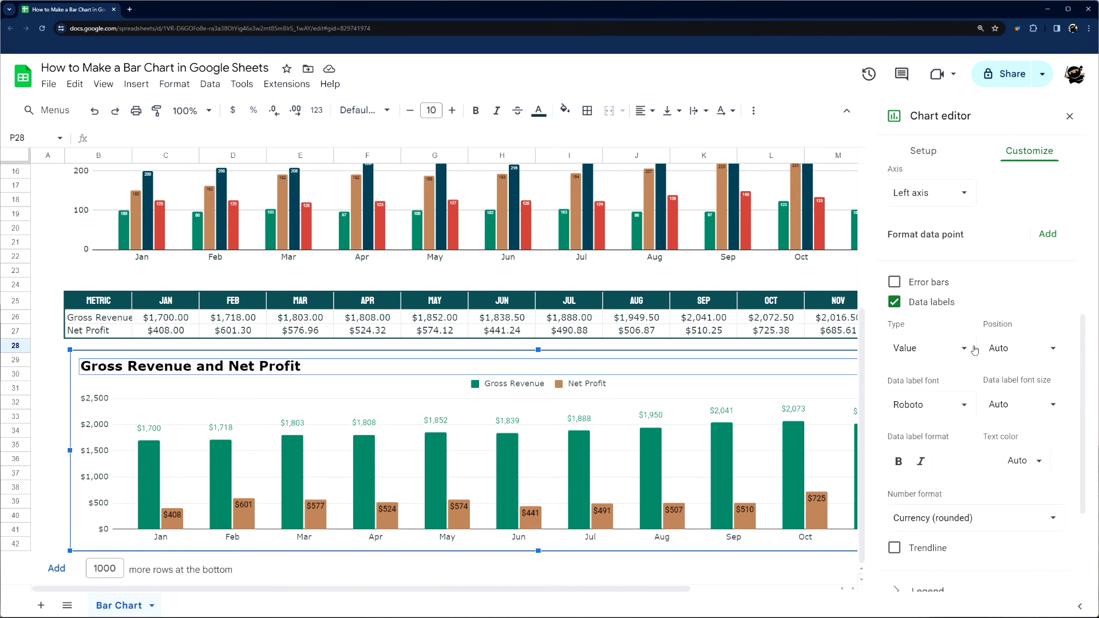
{"action": "left_click", "coordinate": [1022, 350]}
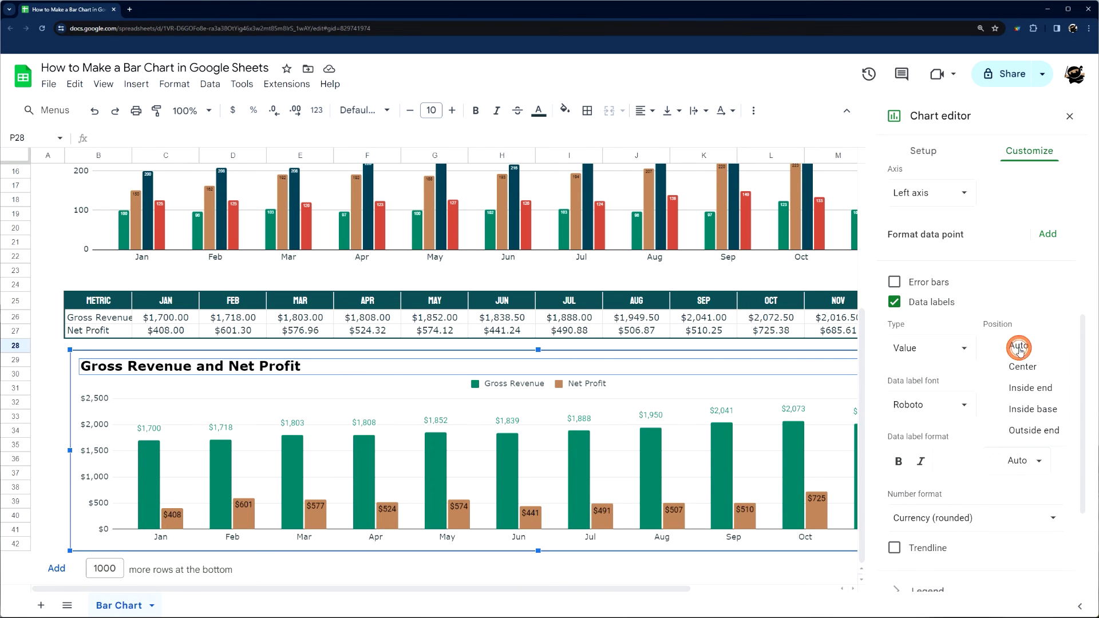
{"action": "left_click", "coordinate": [1037, 389]}
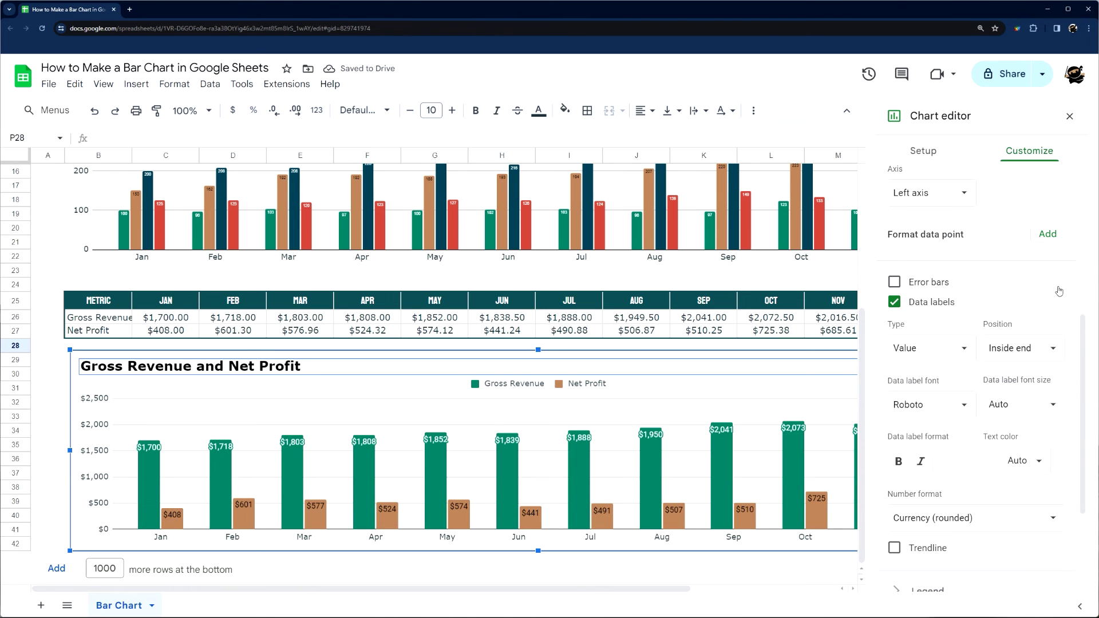
{"action": "scroll", "coordinate": [973, 275], "scroll_direction": "up", "scroll_amount": 6}
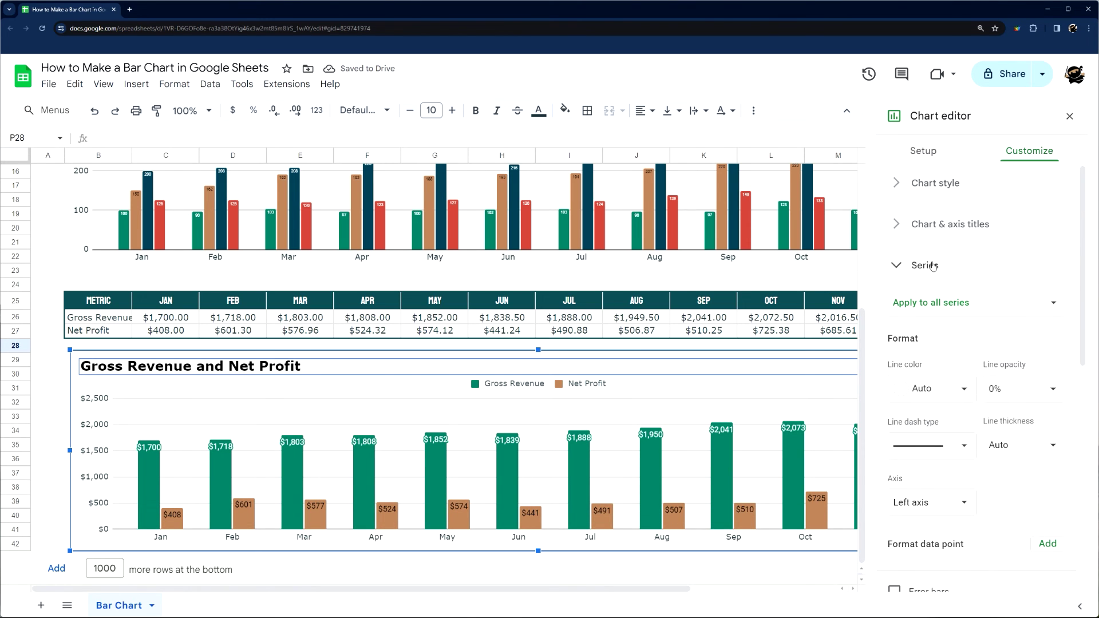
- Give the chart a white background and white border, turn on 3D, and close the editor
{"action": "left_click", "coordinate": [930, 265]}
{"action": "left_click", "coordinate": [942, 181]}
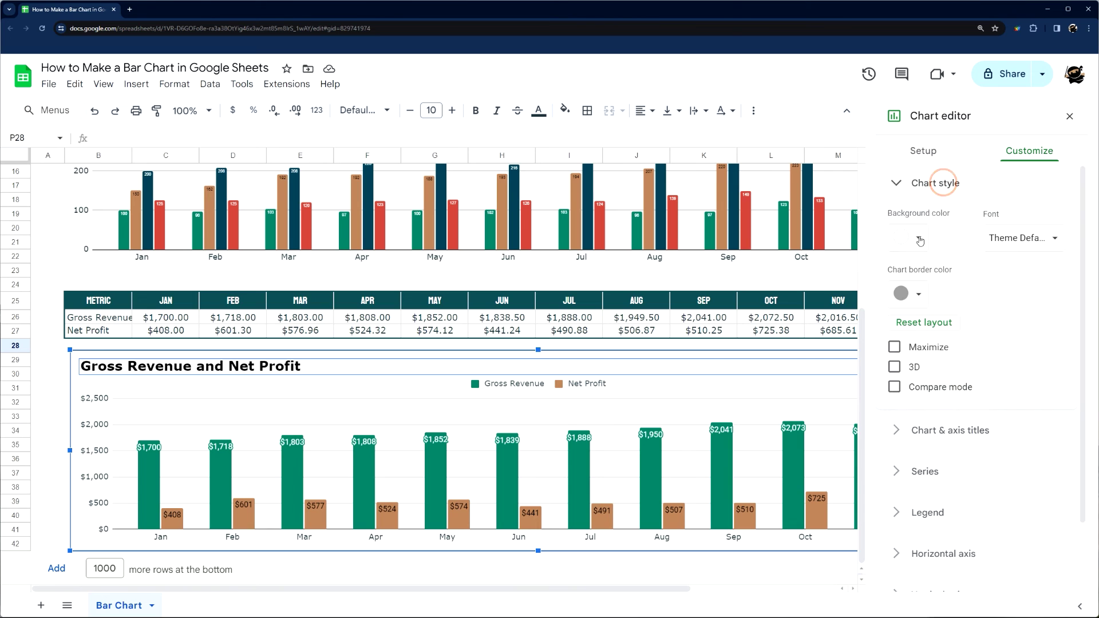
{"action": "left_click", "coordinate": [919, 237]}
{"action": "left_click", "coordinate": [1003, 289]}
{"action": "left_click", "coordinate": [919, 294]}
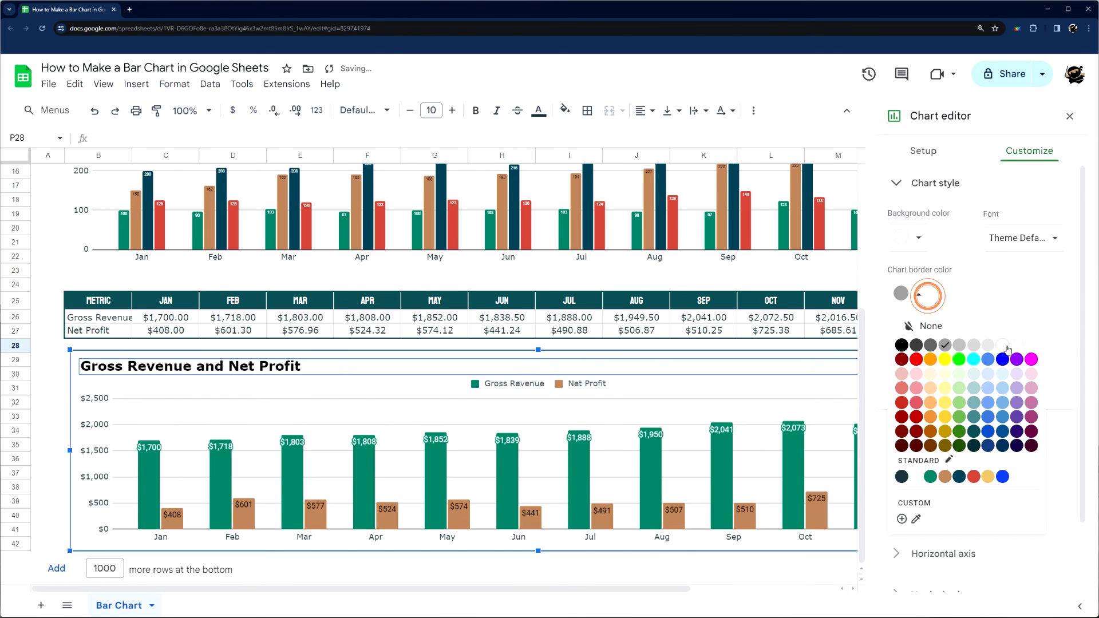
{"action": "left_click", "coordinate": [1004, 345]}
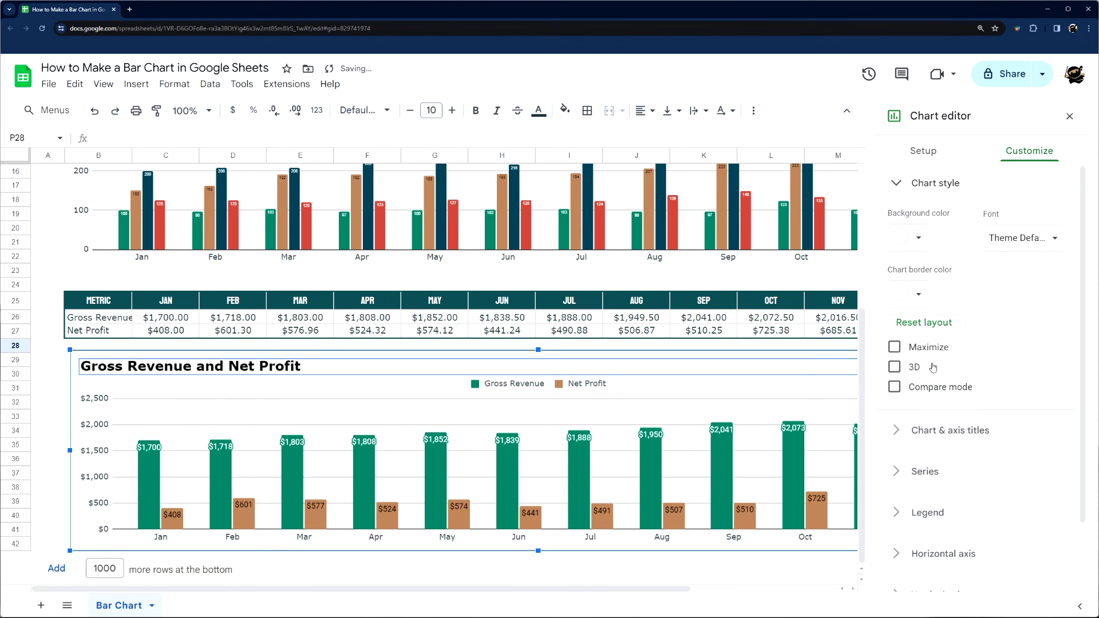
{"action": "left_click", "coordinate": [912, 371]}
{"action": "left_click", "coordinate": [912, 371]}
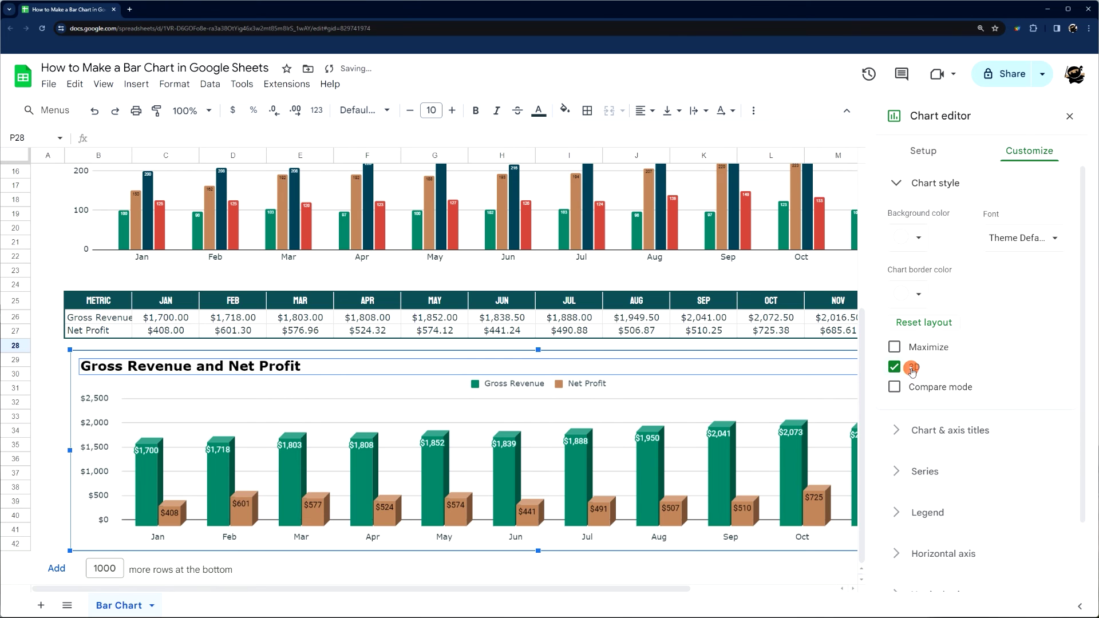
{"action": "left_click", "coordinate": [913, 371]}
{"action": "left_click", "coordinate": [1070, 116]}
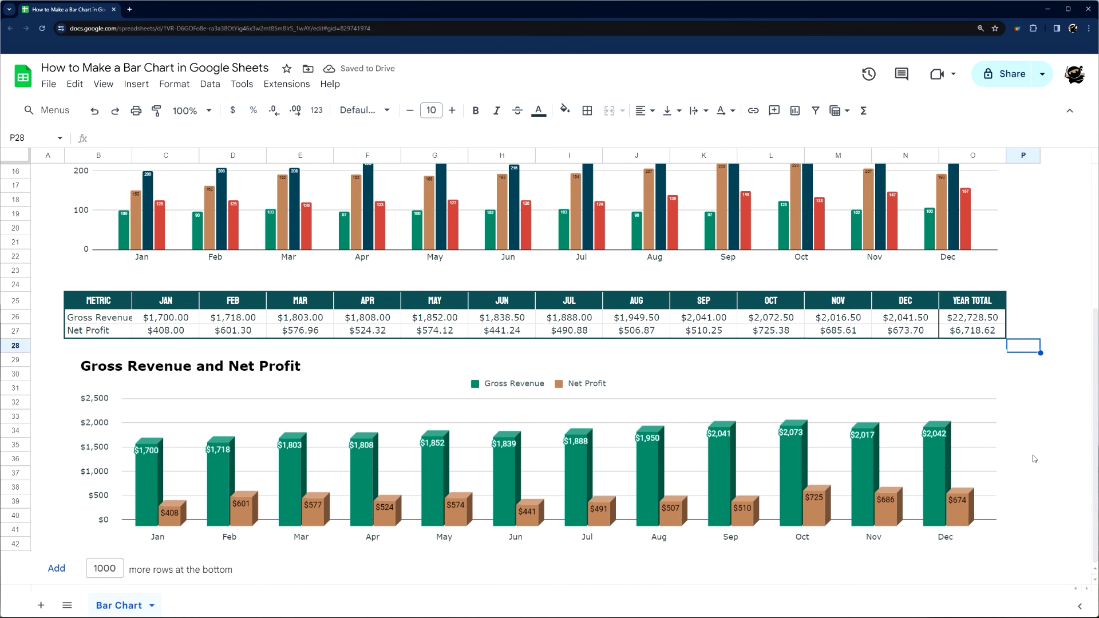
- Drag the chart's bottom edge up slightly to make it a little shorter, then deselect it
{"action": "left_click", "coordinate": [1035, 459]}
{"action": "left_click", "coordinate": [516, 536]}
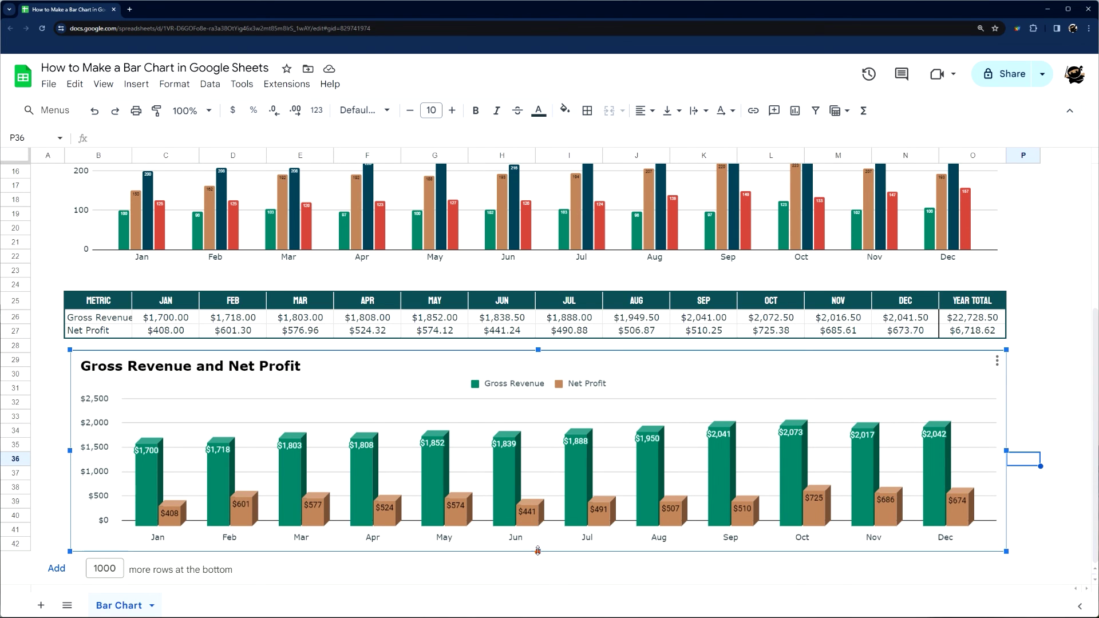
{"action": "left_click_drag", "start_coordinate": [538, 551], "coordinate": [538, 536]}
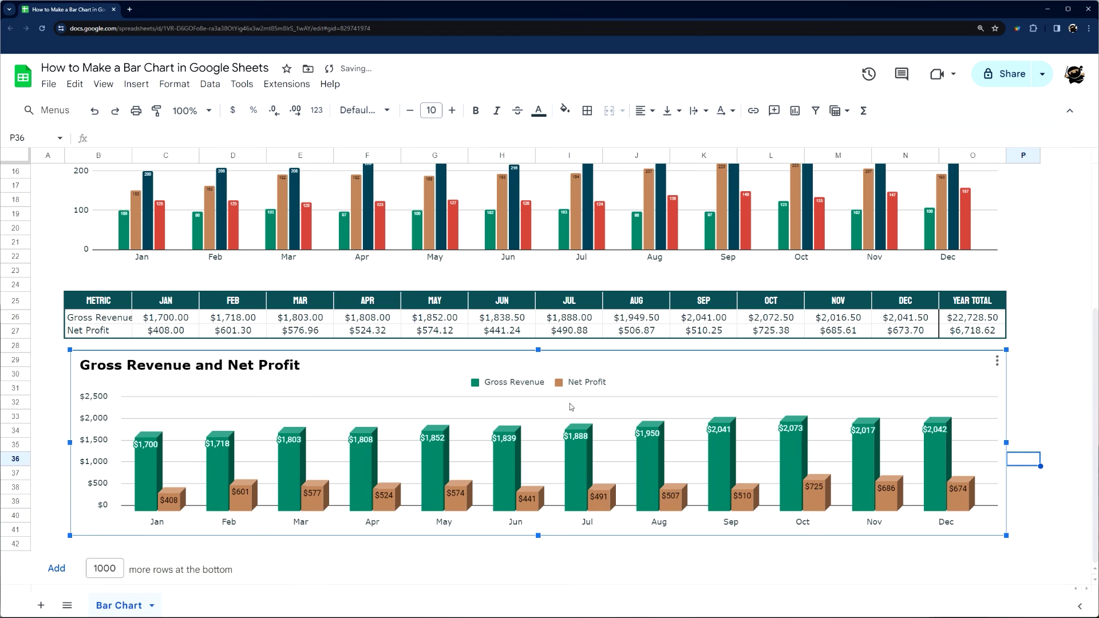
{"action": "mouse_move", "coordinate": [642, 463]}
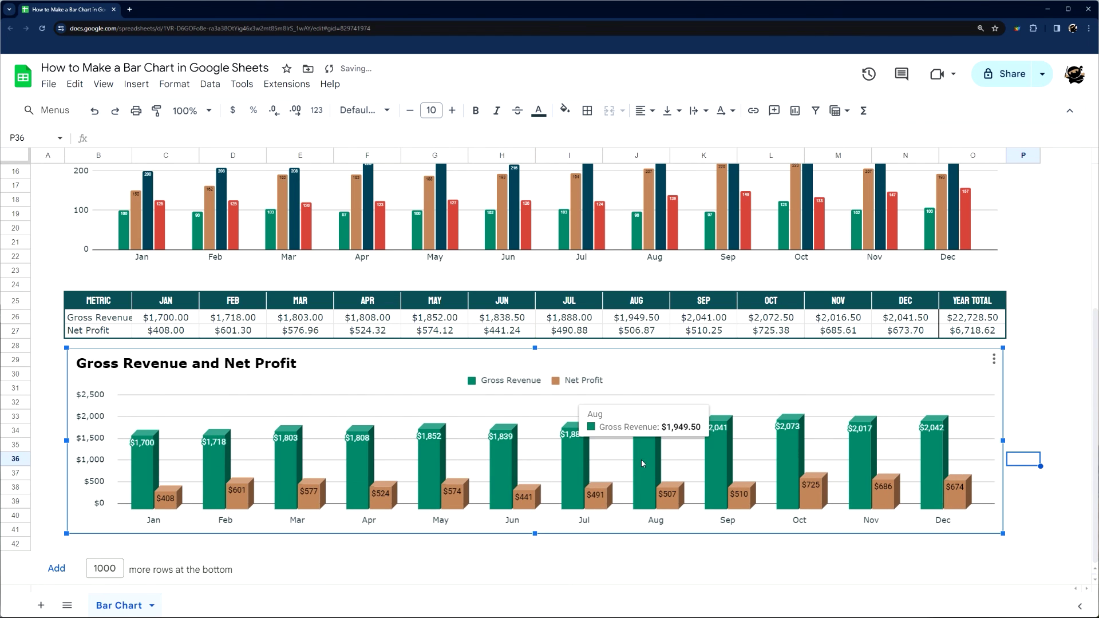
{"action": "left_click", "coordinate": [1036, 548]}
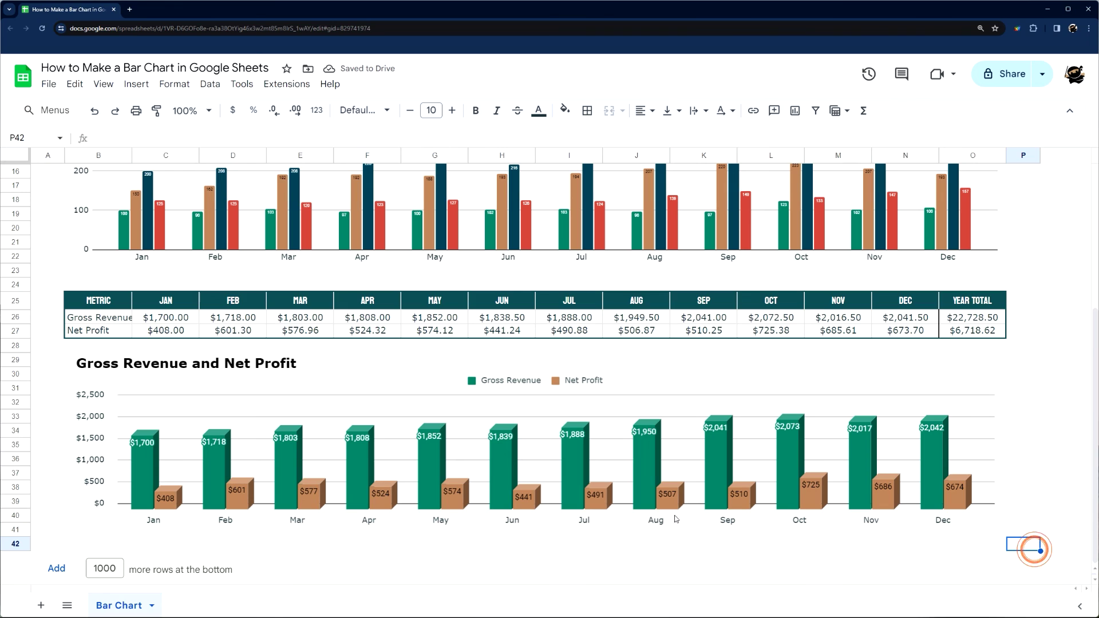
{"action": "double_click", "coordinate": [513, 415]}
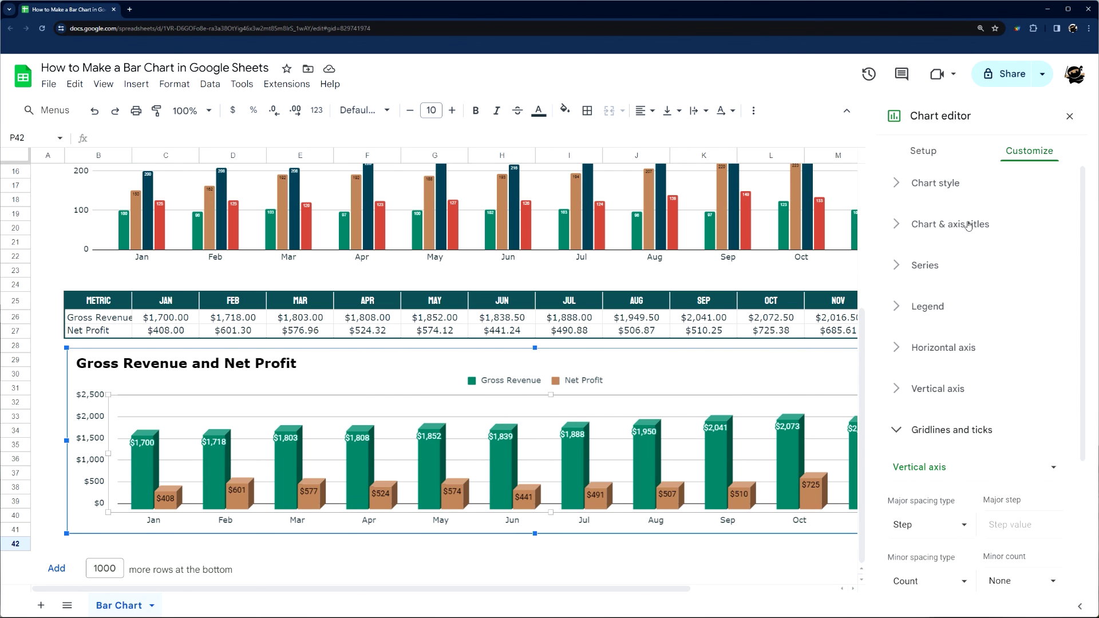
{"action": "left_click", "coordinate": [923, 151]}
{"action": "left_click", "coordinate": [924, 315]}
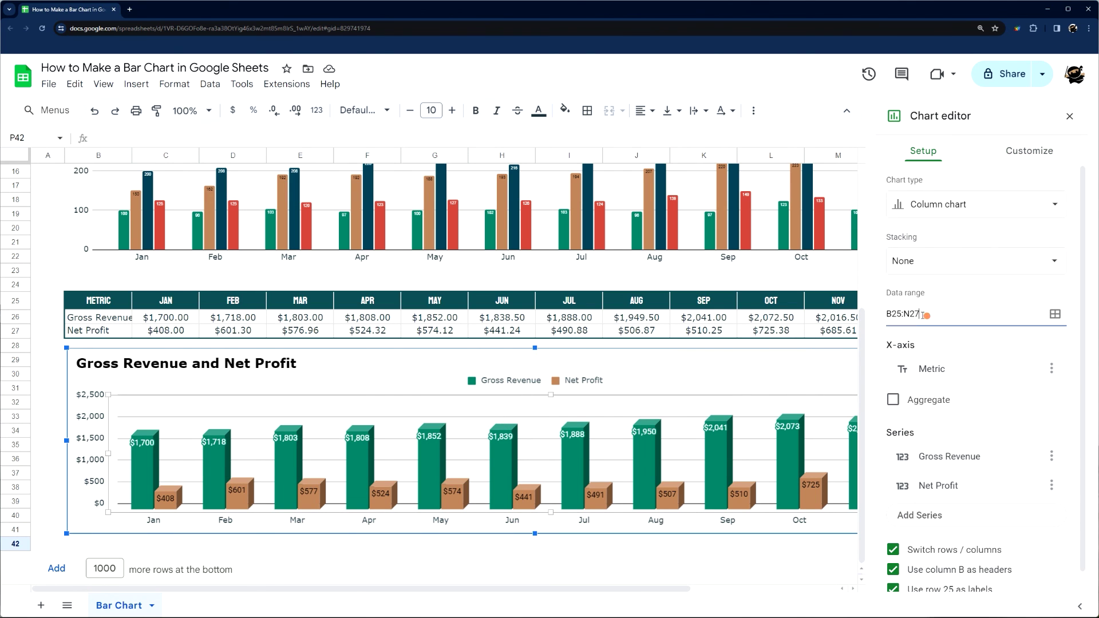
{"action": "double_click", "coordinate": [925, 315]}
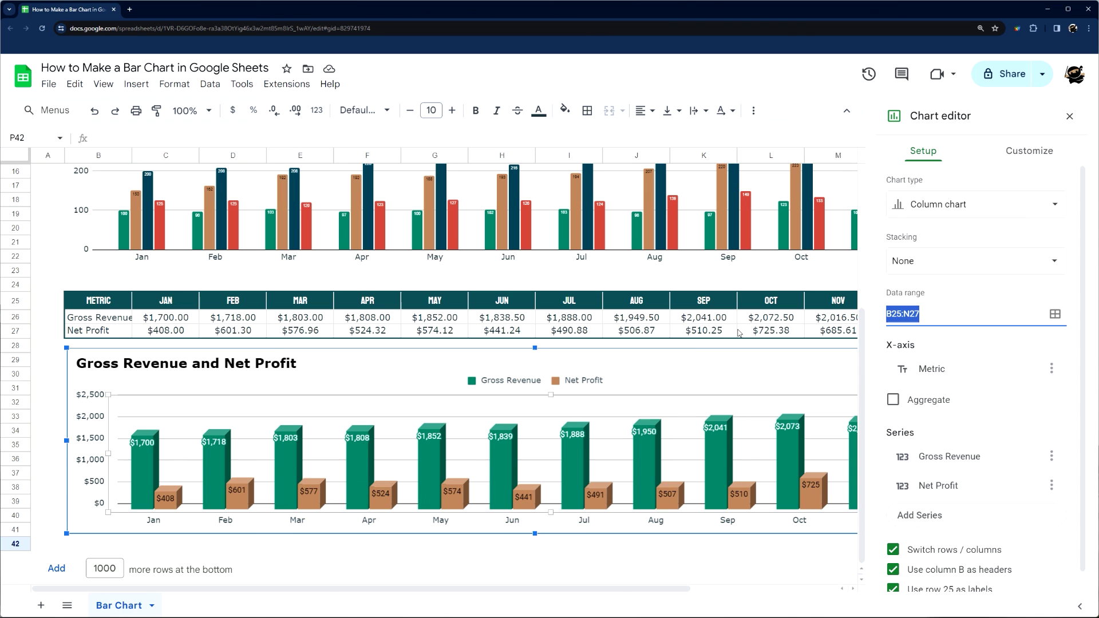
{"action": "left_click", "coordinate": [1070, 117]}
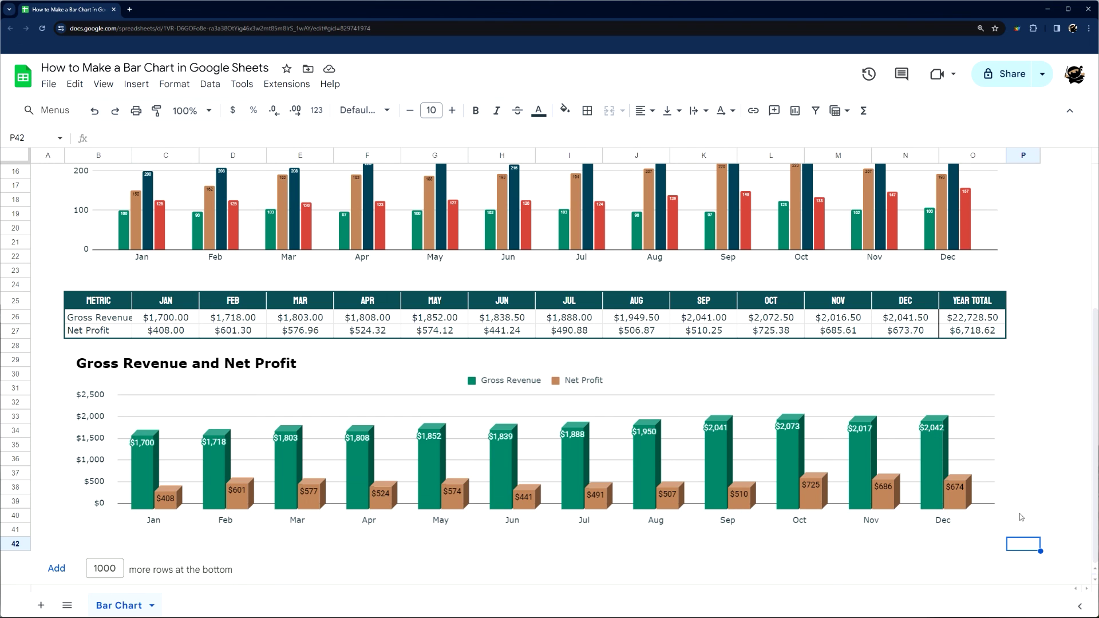
- Scroll up to row 1 to view the BAR CHART title, sales table and Fruit Breakdown chart
{"action": "scroll", "coordinate": [715, 377], "scroll_direction": "up", "scroll_amount": 5}
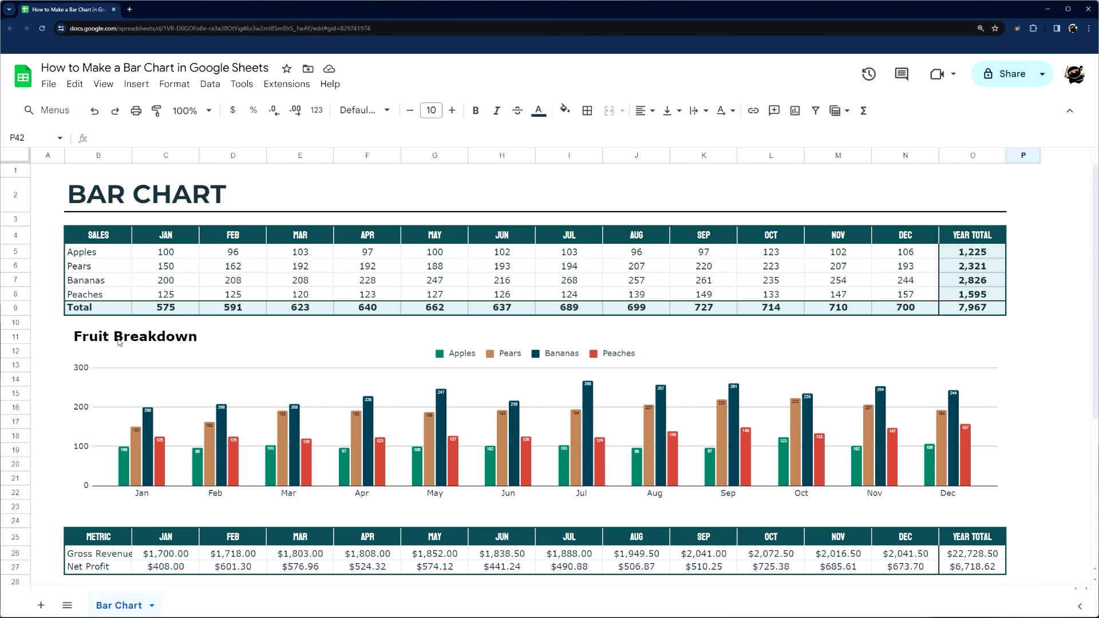